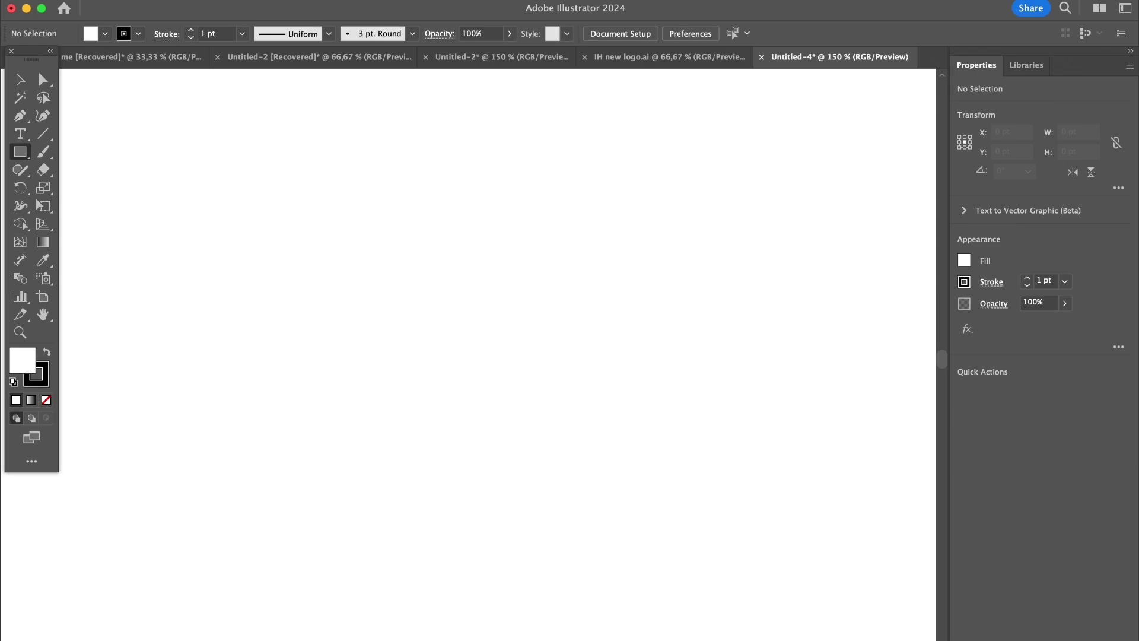
Step: Draw a circle about 38 pt in diameter on the artboard and bring up its Appearance settings
{"action": "left_click_drag", "start_coordinate": [21, 152], "coordinate": [92, 187]}
{"action": "left_click_drag", "start_coordinate": [176, 179], "coordinate": [253, 256]}
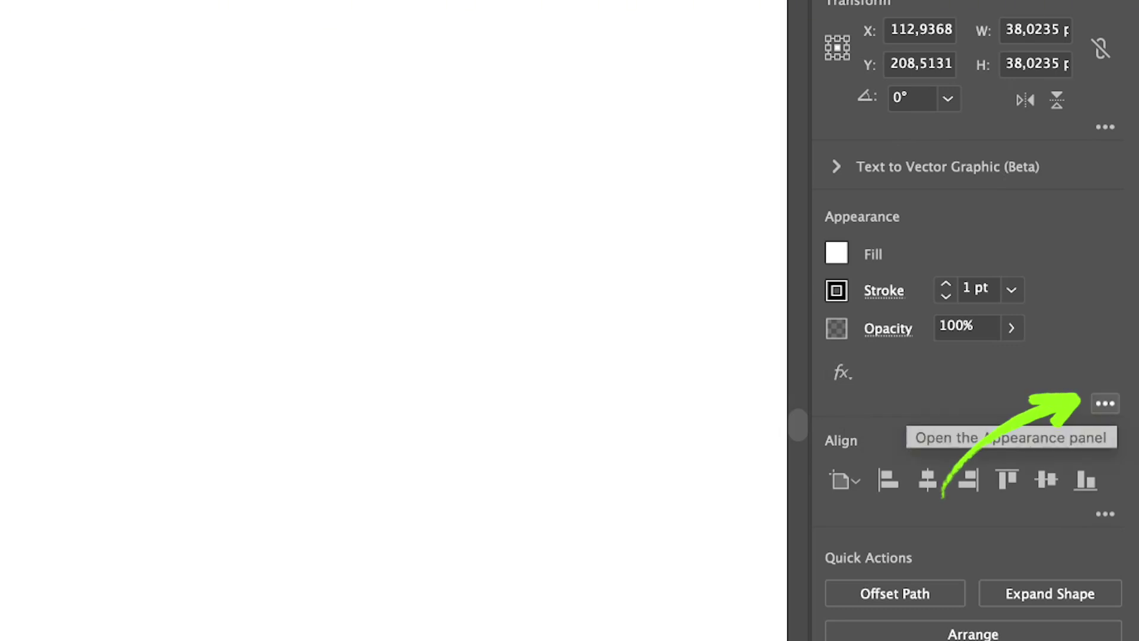
{"action": "left_click", "coordinate": [1105, 403]}
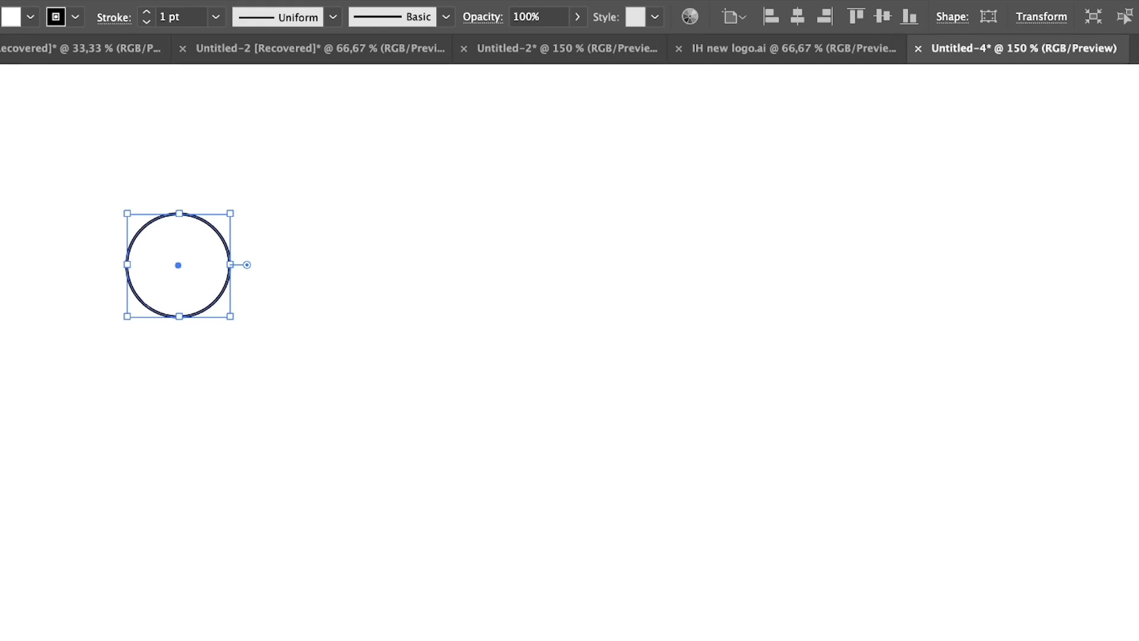
{"action": "left_click", "coordinate": [412, 0]}
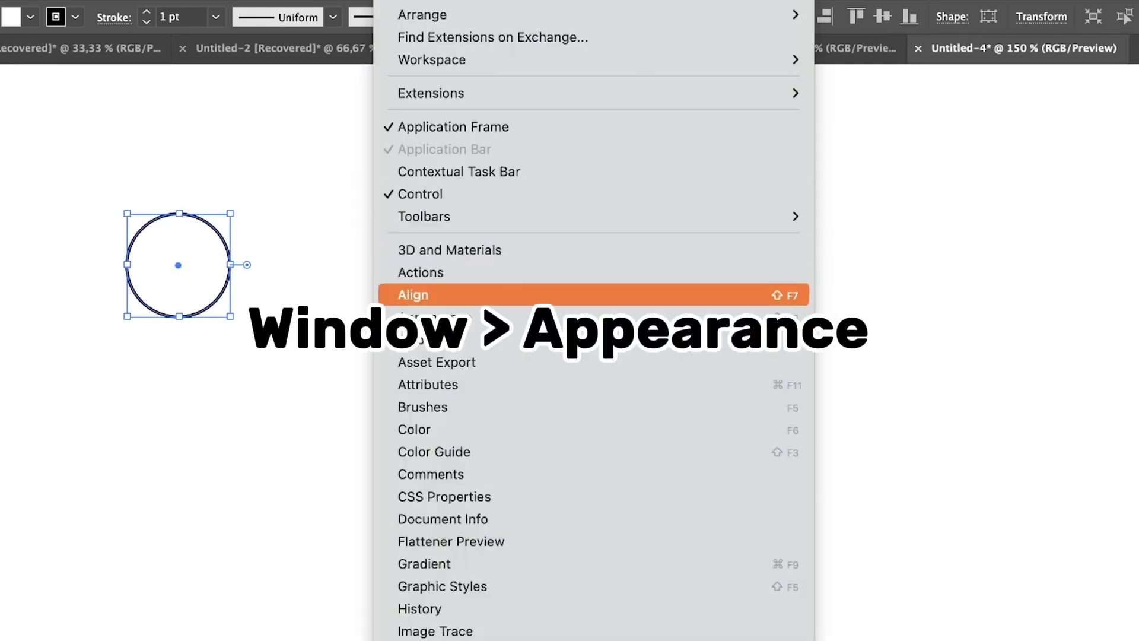
{"action": "left_click", "coordinate": [435, 317]}
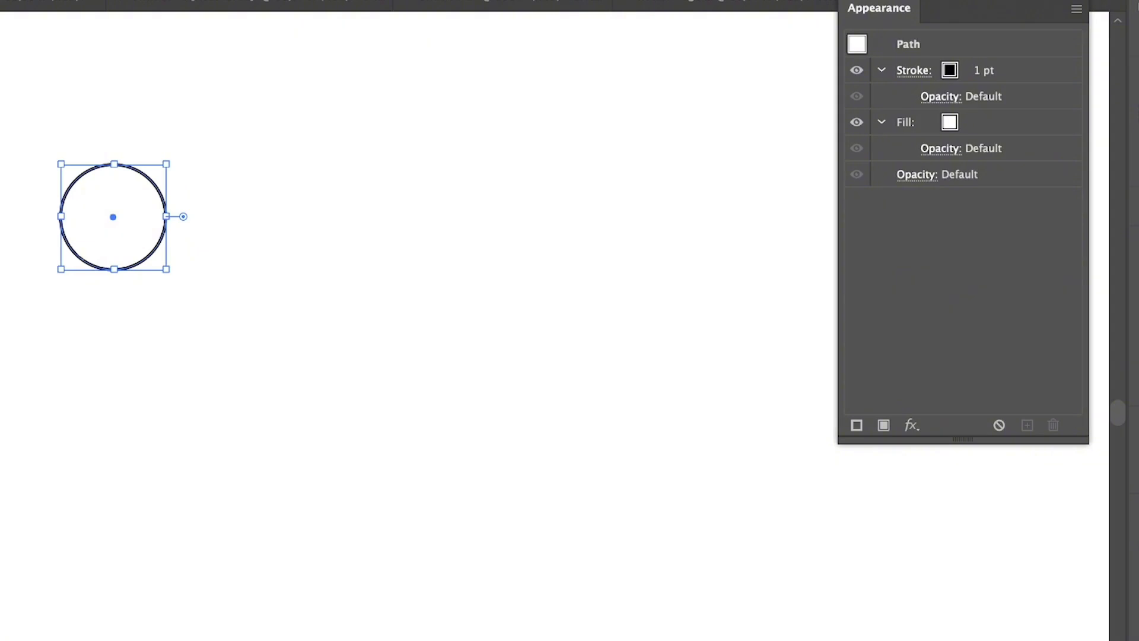
Step: Set the circle's stroke weight to 3 pt and its stroke colour to the orange-red swatch R=241 G=90 B=36
{"action": "left_click", "coordinate": [991, 75]}
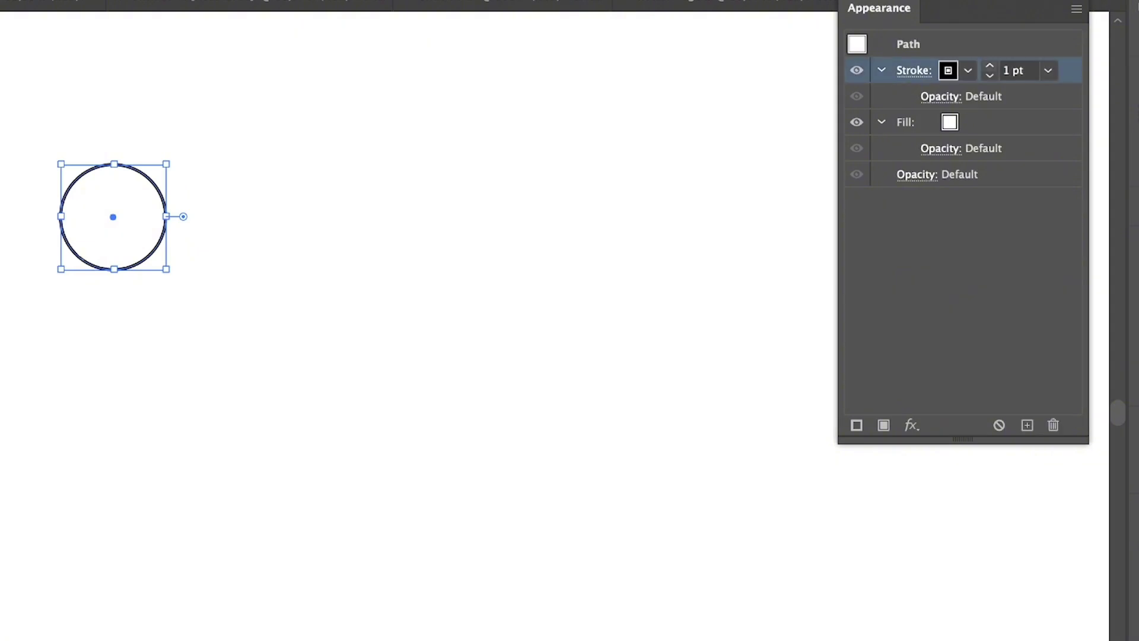
{"action": "left_click", "coordinate": [990, 65]}
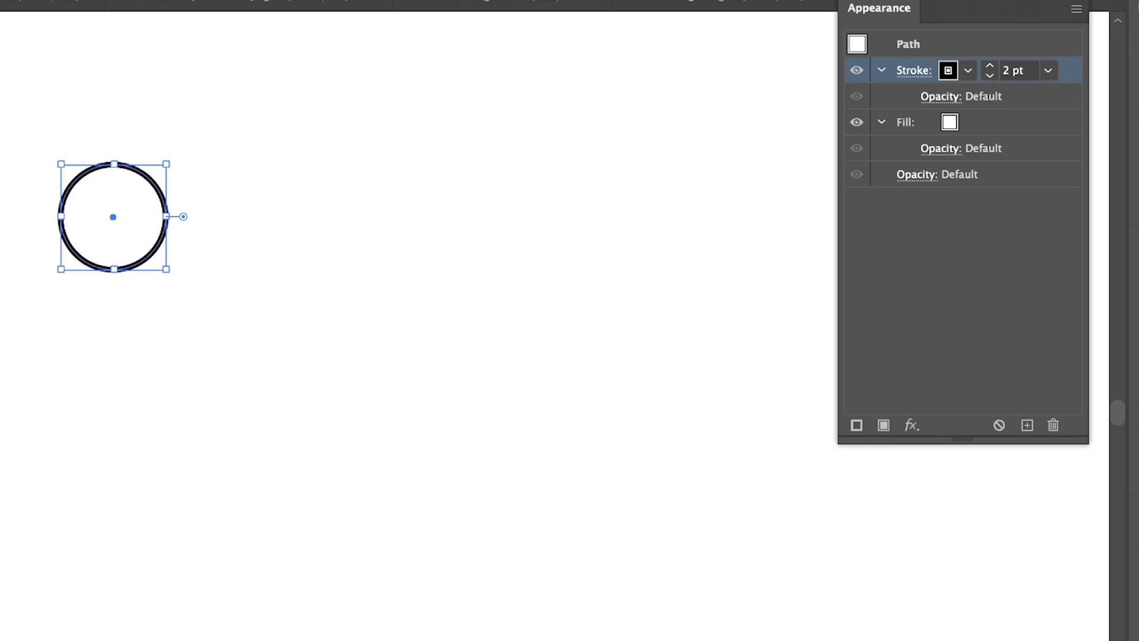
{"action": "left_click", "coordinate": [990, 66]}
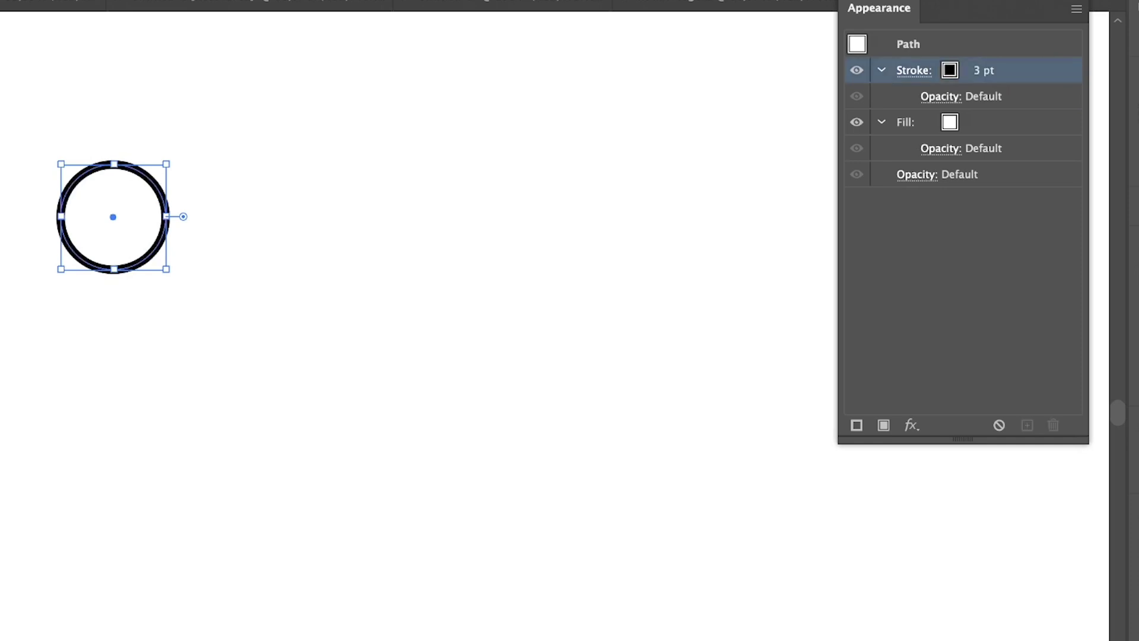
{"action": "left_click", "coordinate": [967, 70]}
{"action": "left_click", "coordinate": [967, 70]}
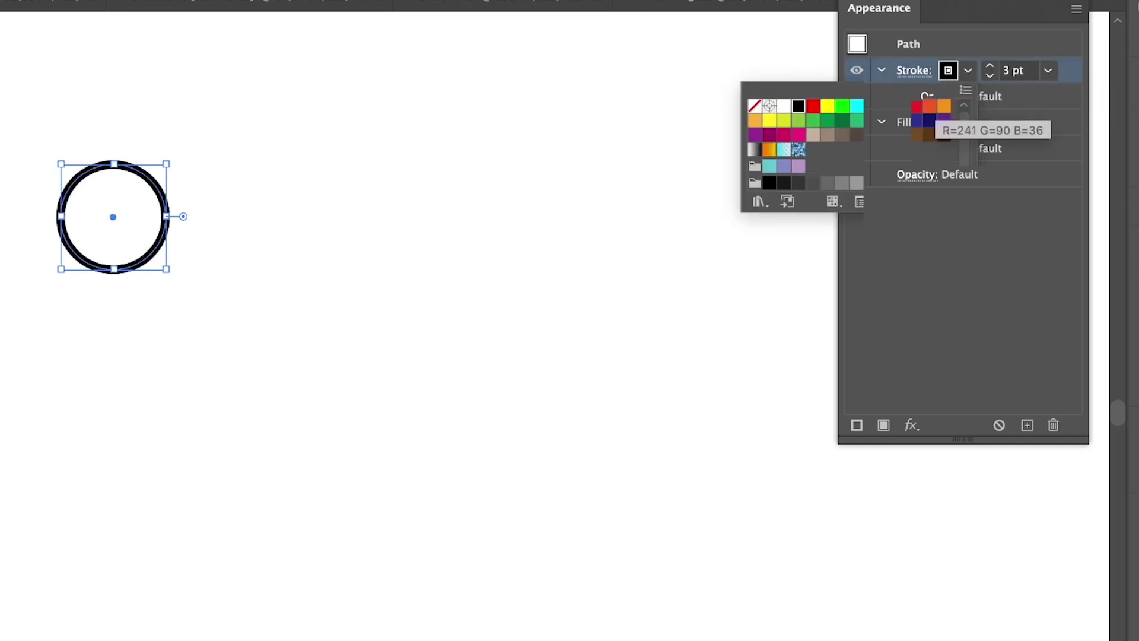
{"action": "left_click", "coordinate": [930, 105]}
{"action": "key", "text": "Escape"}
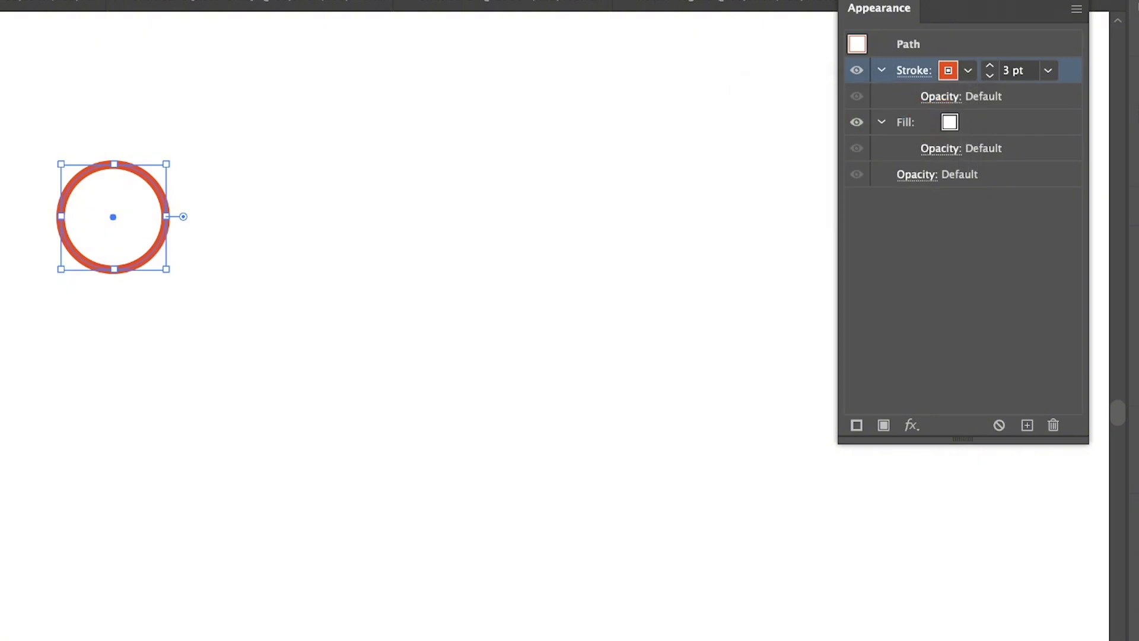
Step: Set the circle's fill to None
{"action": "left_click", "coordinate": [950, 122]}
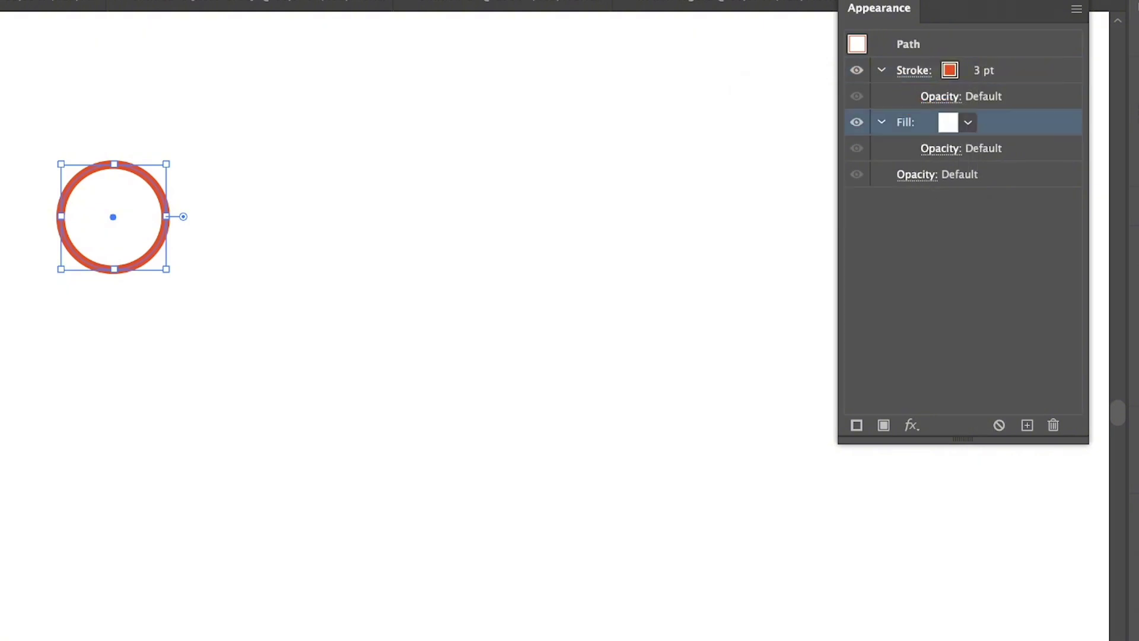
{"action": "left_click", "coordinate": [967, 122]}
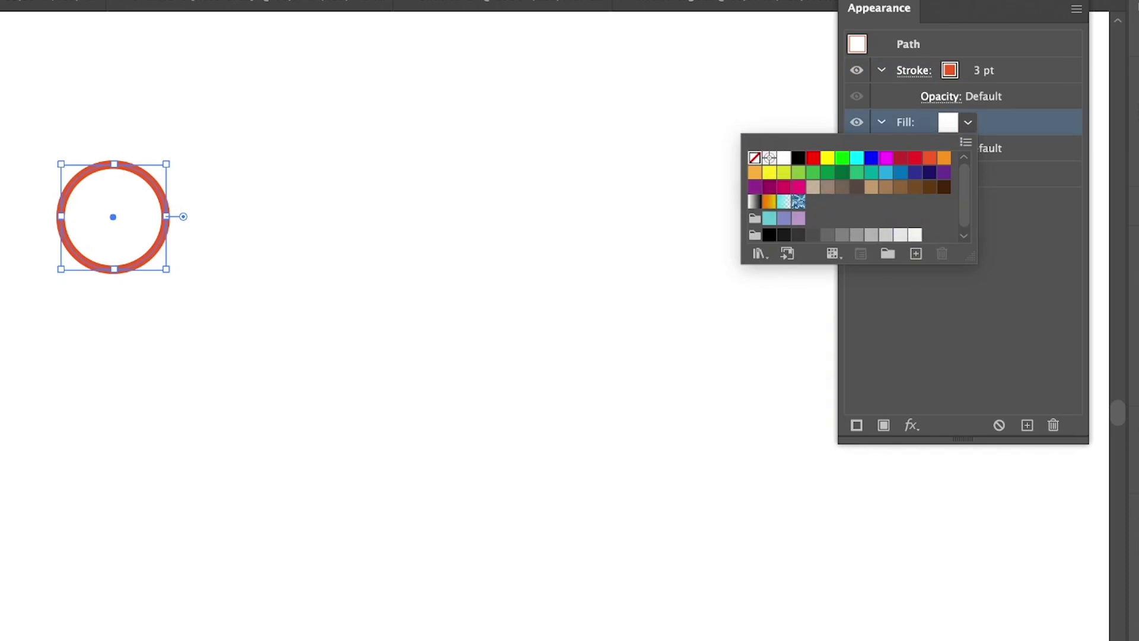
{"action": "left_click", "coordinate": [755, 157]}
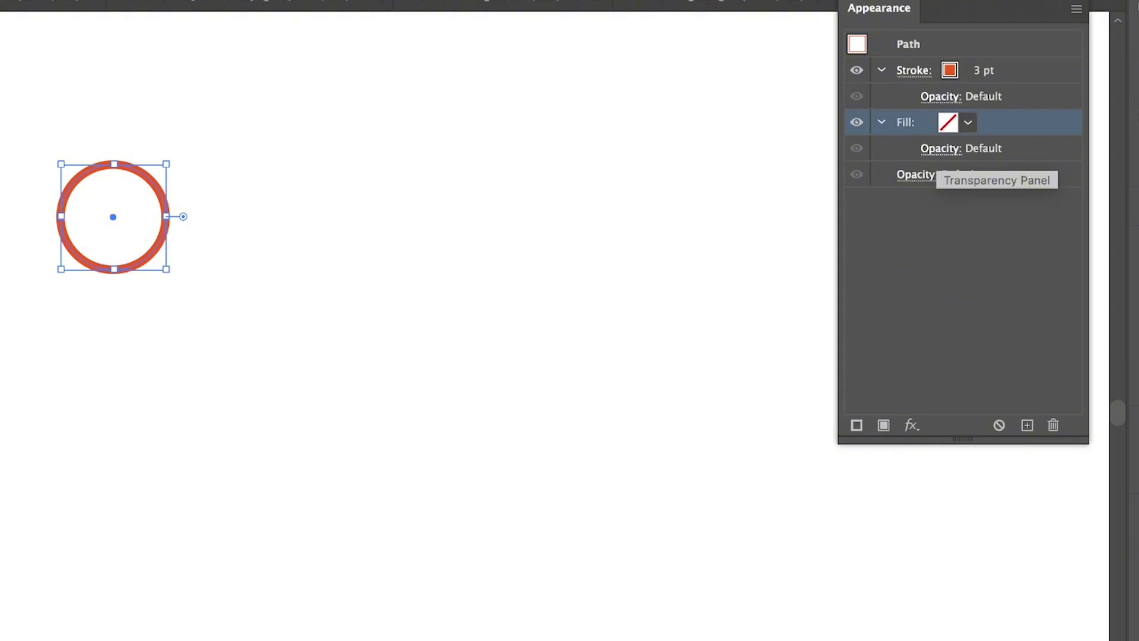
{"action": "left_click", "coordinate": [941, 148]}
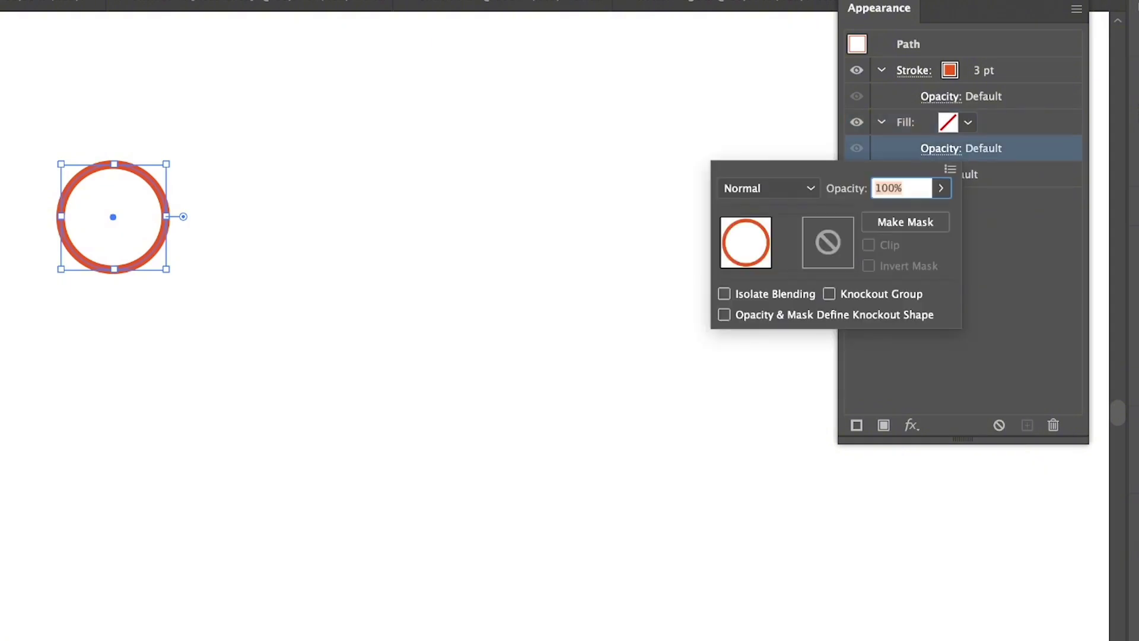
{"action": "left_click", "coordinate": [810, 188]}
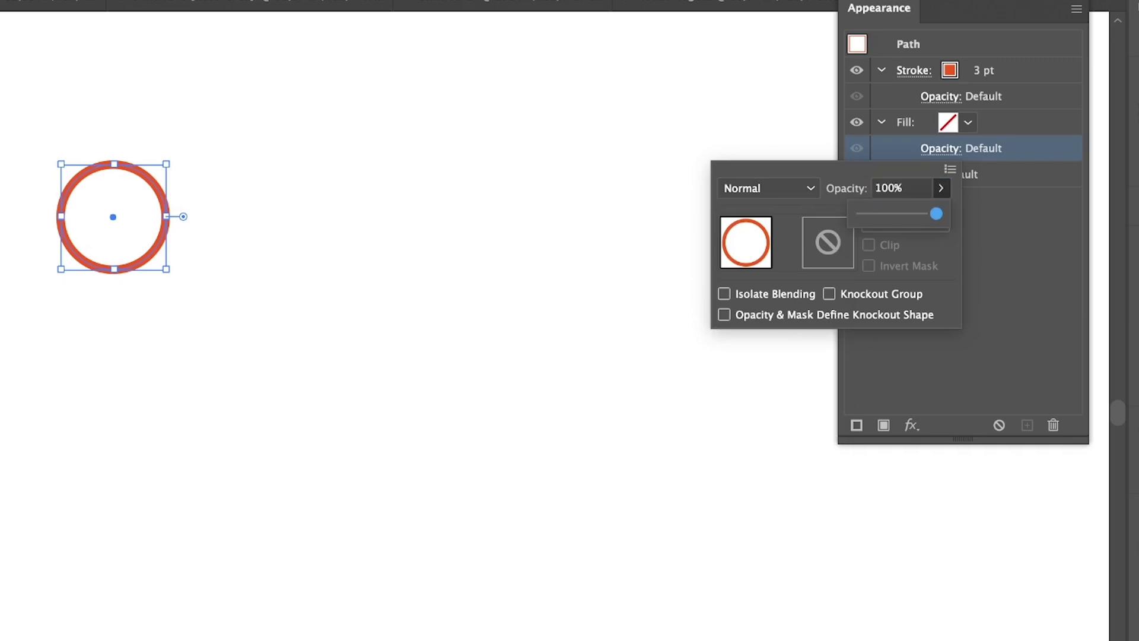
{"action": "left_click_drag", "start_coordinate": [936, 214], "coordinate": [905, 214]}
{"action": "key", "text": "Escape"}
{"action": "key", "text": "Escape"}
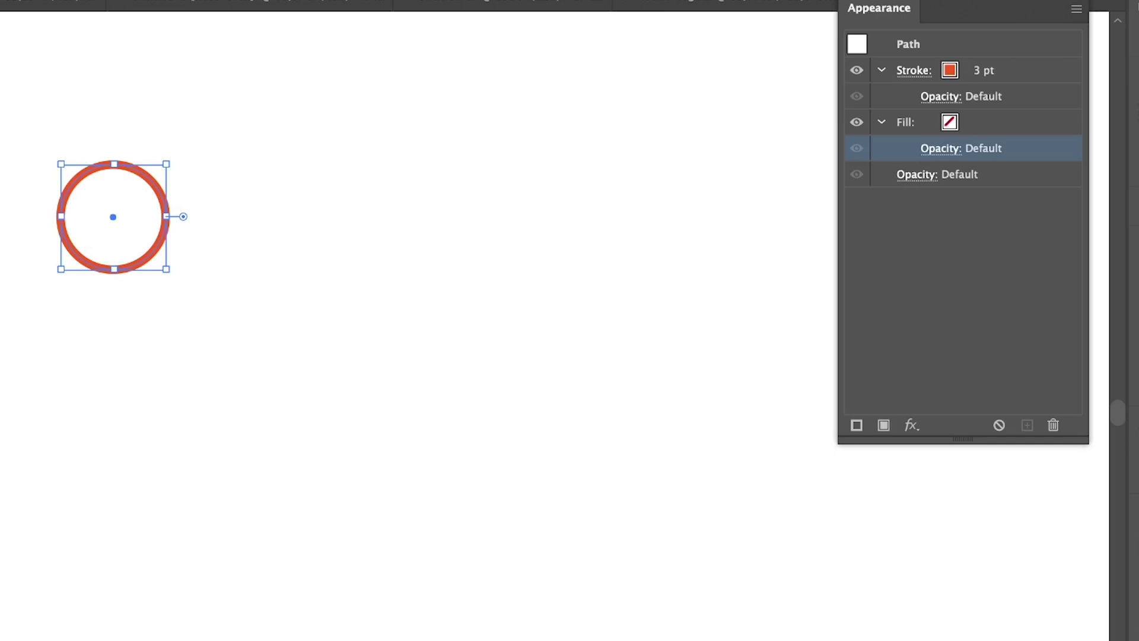
Step: Stack two more strokes beneath the circle's orange-red stroke: an orange one at 6 pt and a dark red one at 9 pt
{"action": "left_click", "coordinate": [1033, 70]}
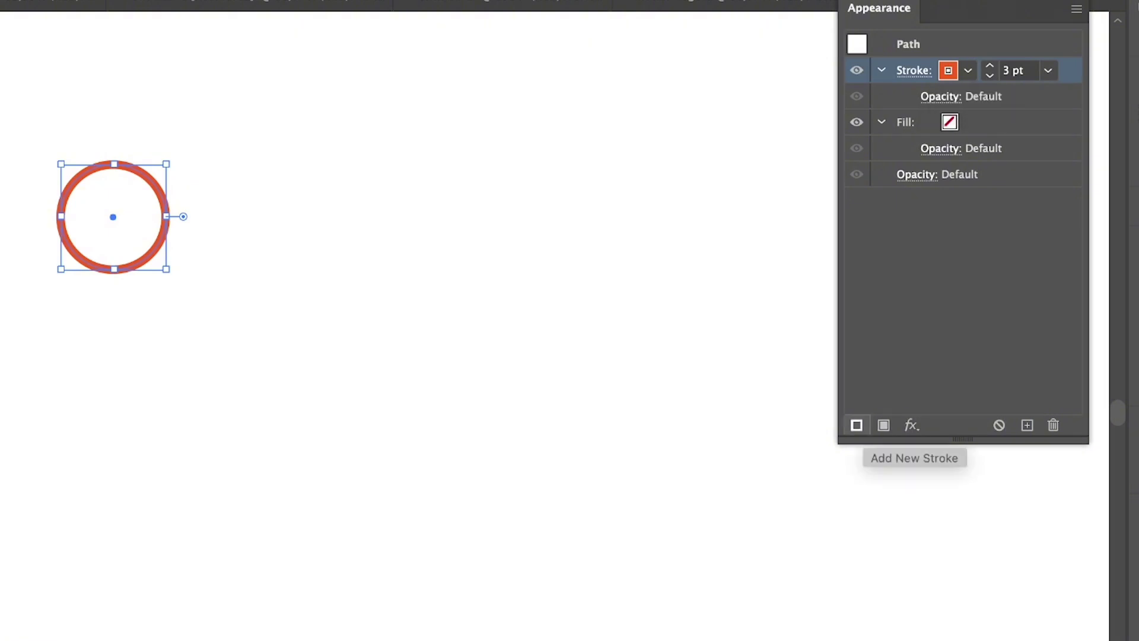
{"action": "left_click", "coordinate": [856, 425]}
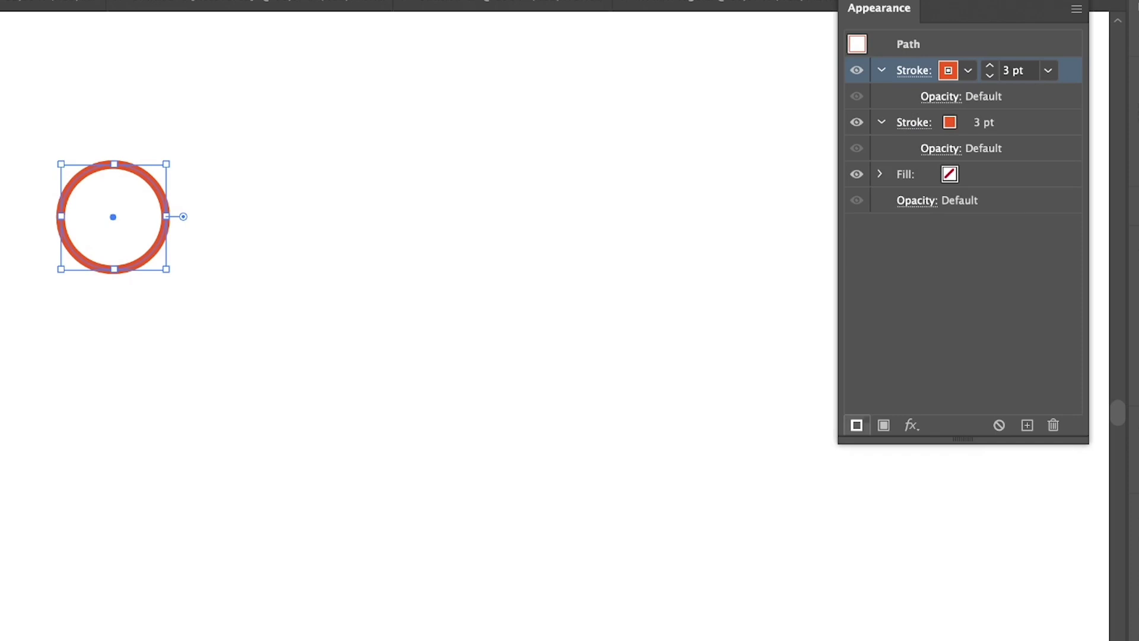
{"action": "left_click", "coordinate": [1022, 123]}
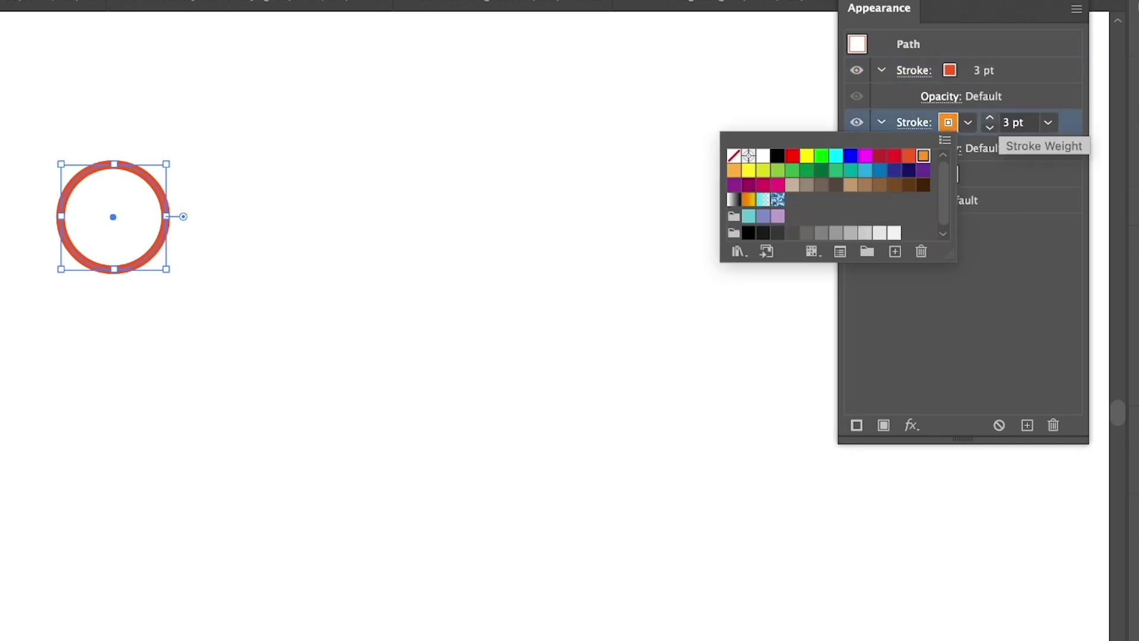
{"action": "left_click", "coordinate": [990, 118]}
{"action": "left_click", "coordinate": [990, 118]}
{"action": "left_click", "coordinate": [989, 118]}
{"action": "left_click", "coordinate": [990, 118]}
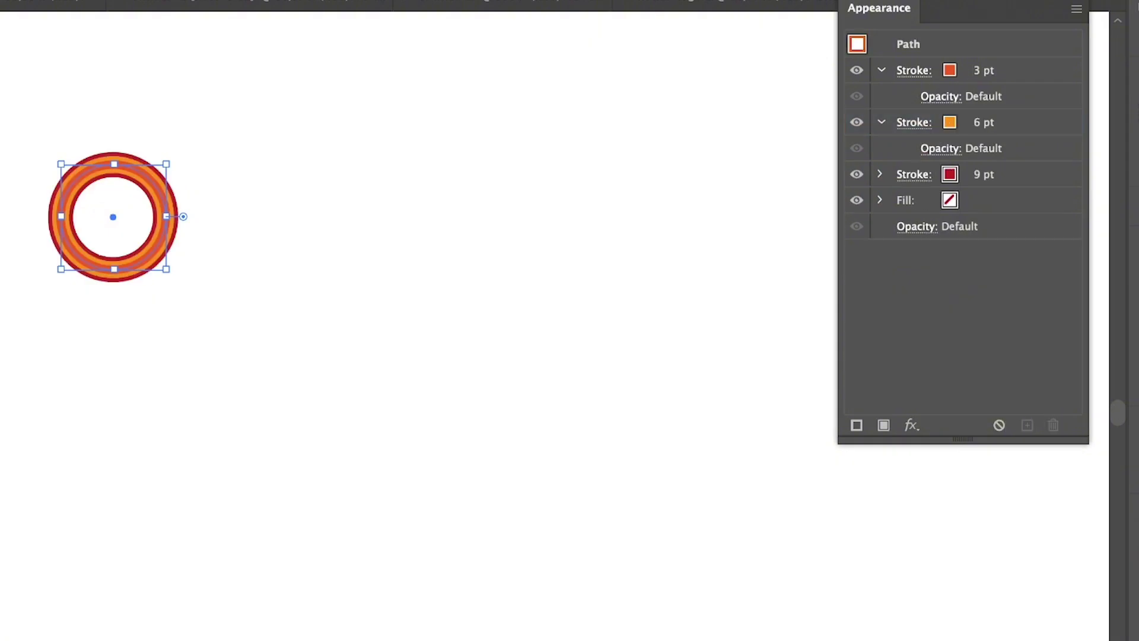
Step: Enlarge the triple-stroked circle, shift it slightly to the right and leave it deselected
{"action": "key", "text": "ctrl+shift+a"}
{"action": "left_click", "coordinate": [112, 217]}
{"action": "mouse_move", "coordinate": [140, 145]}
{"action": "left_mouse_down"}
{"action": "mouse_move", "coordinate": [356, 361]}
{"action": "mouse_move", "coordinate": [188, 193]}
{"action": "mouse_move", "coordinate": [284, 289]}
{"action": "left_mouse_up"}
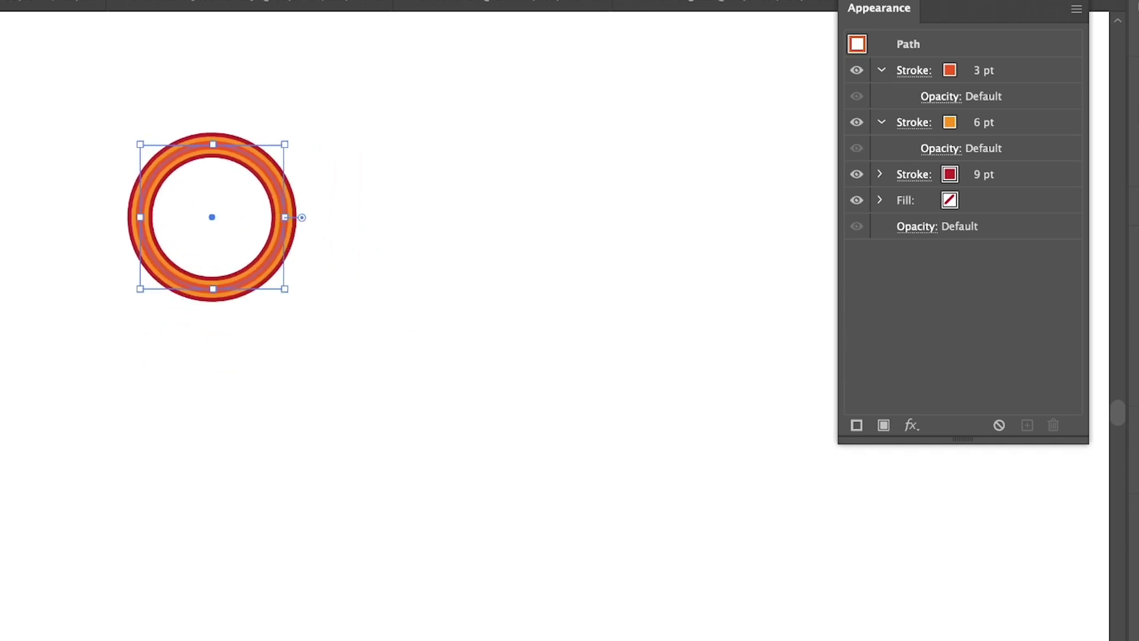
{"action": "key", "text": "ctrl+shift+a"}
{"action": "key", "text": "ctrl+a"}
{"action": "key", "text": "ctrl+shift+a"}
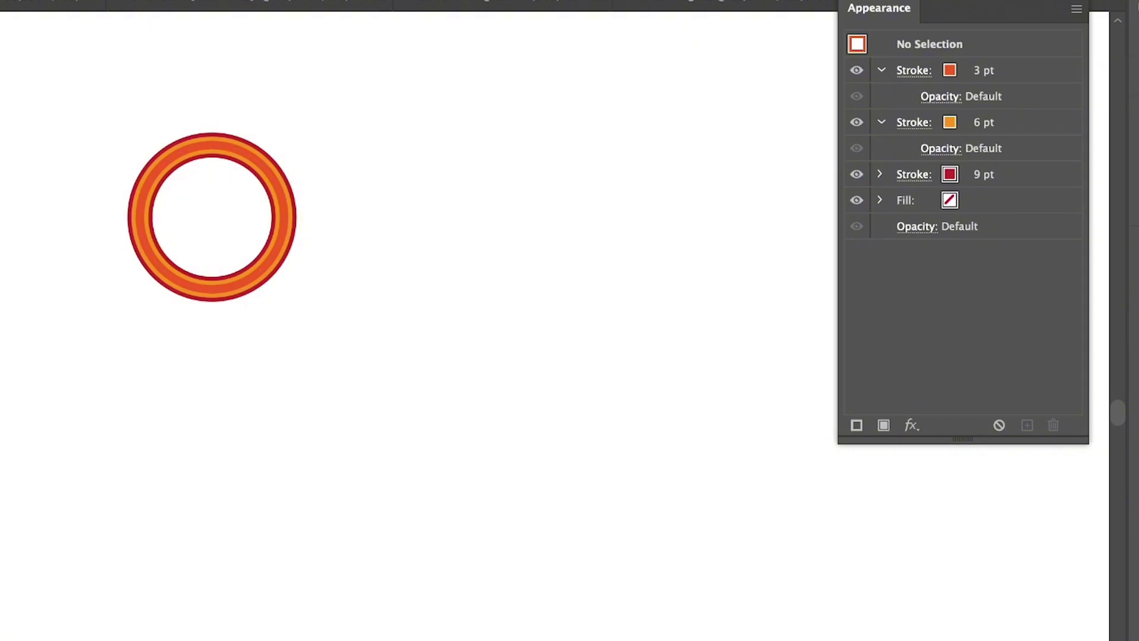
Step: Draw a second, slightly larger circle to the right of the first, colour its stroke light orange and deselect it
{"action": "left_click_drag", "start_coordinate": [470, 237], "coordinate": [549, 317]}
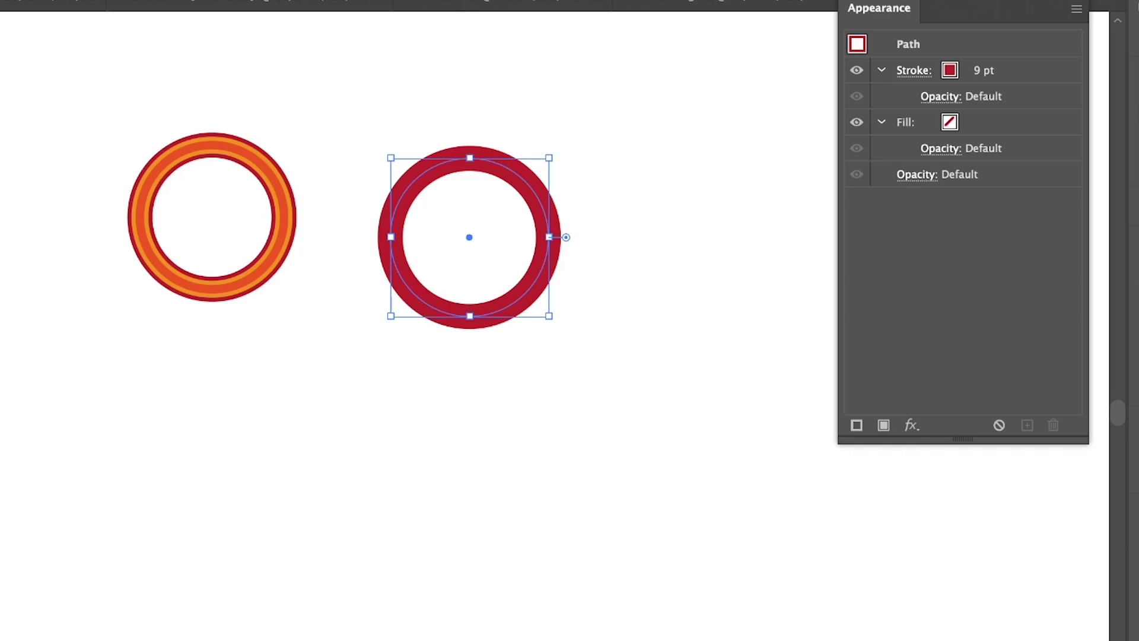
{"action": "left_click", "coordinate": [1138, 300]}
{"action": "left_click", "coordinate": [1126, 381]}
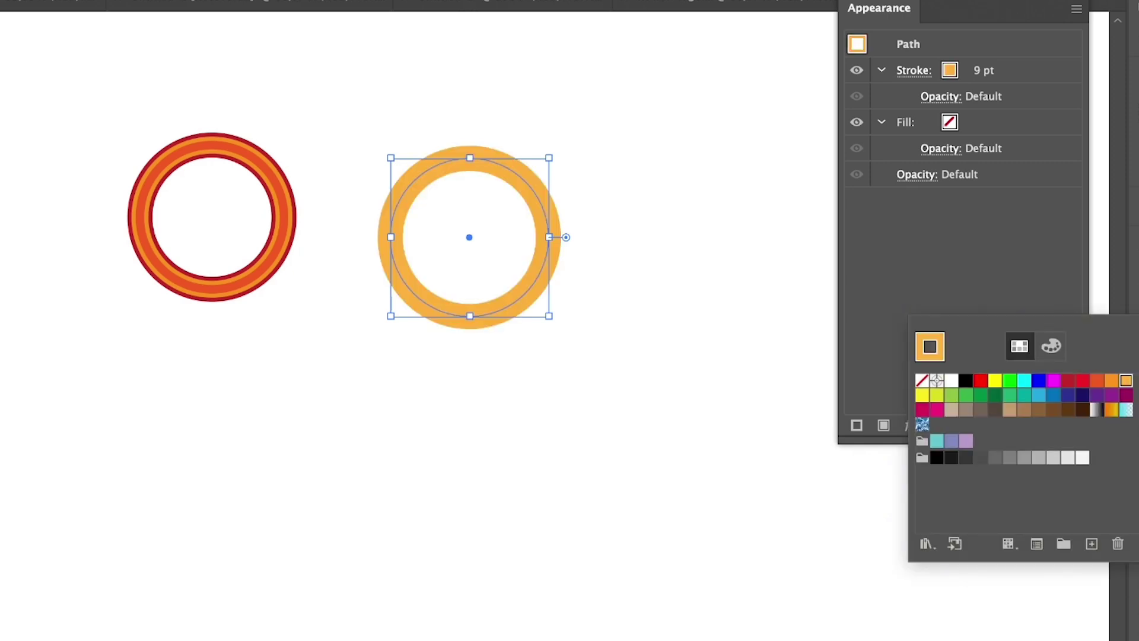
{"action": "key", "text": "Escape"}
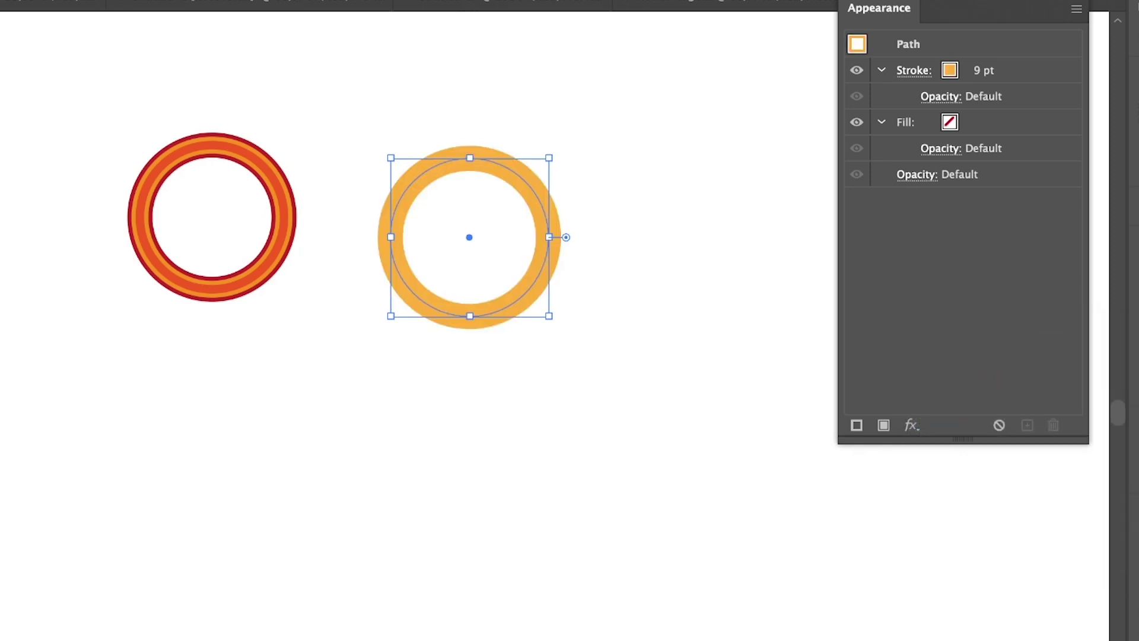
{"action": "key", "text": "super+shift+a"}
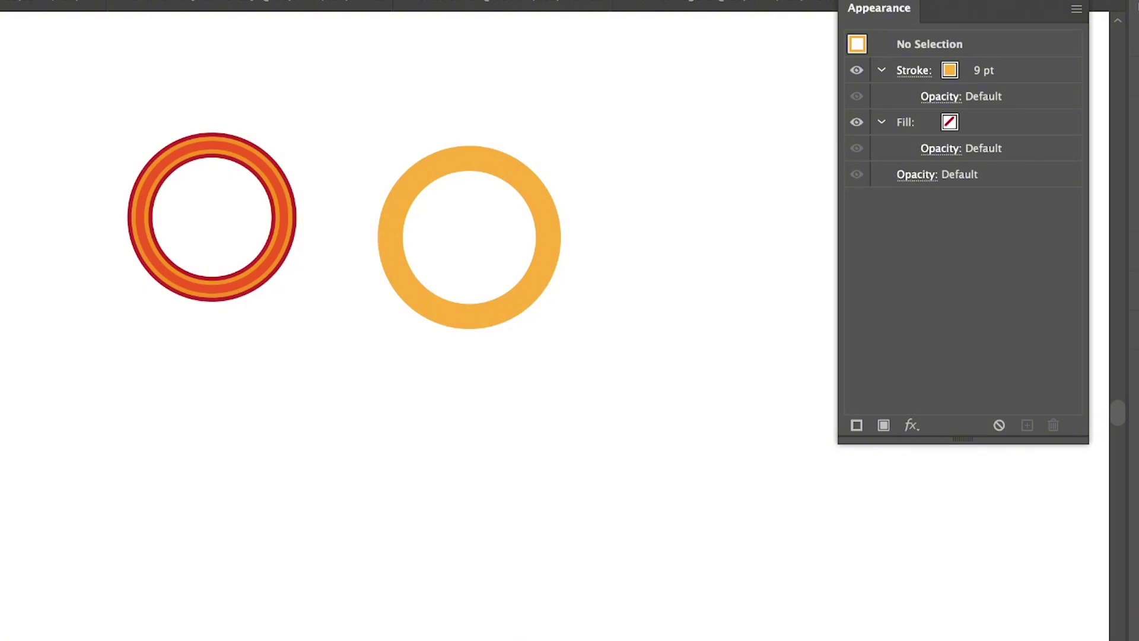
Step: Add a cyan fill to the triple-stroked circle and move it beneath all three strokes in the stacking order
{"action": "left_click", "coordinate": [263, 268]}
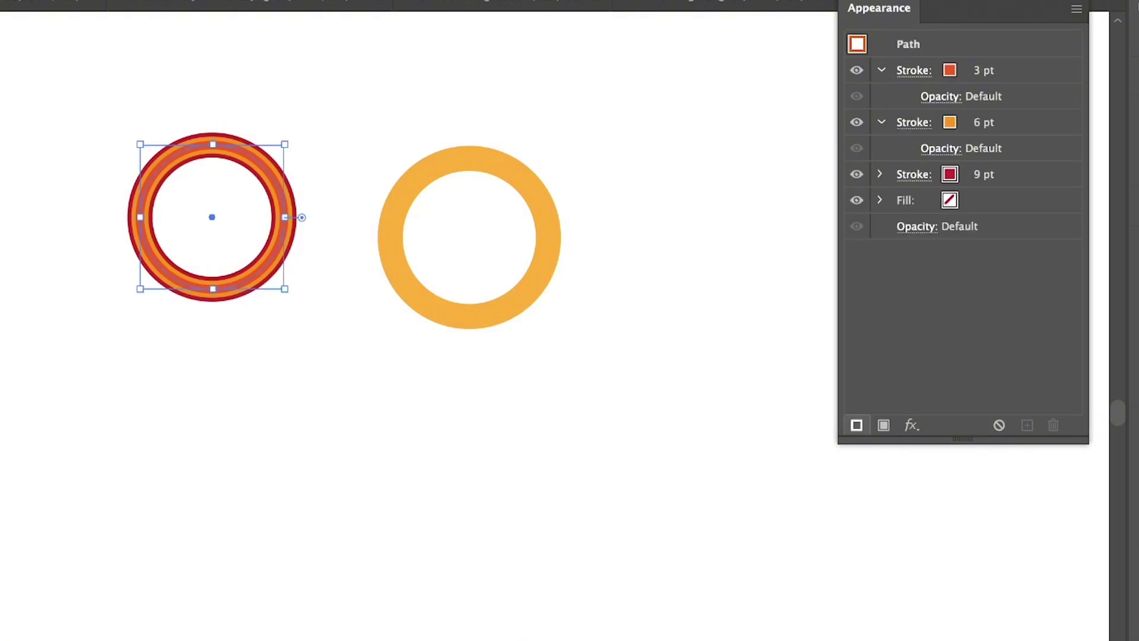
{"action": "left_click", "coordinate": [883, 425]}
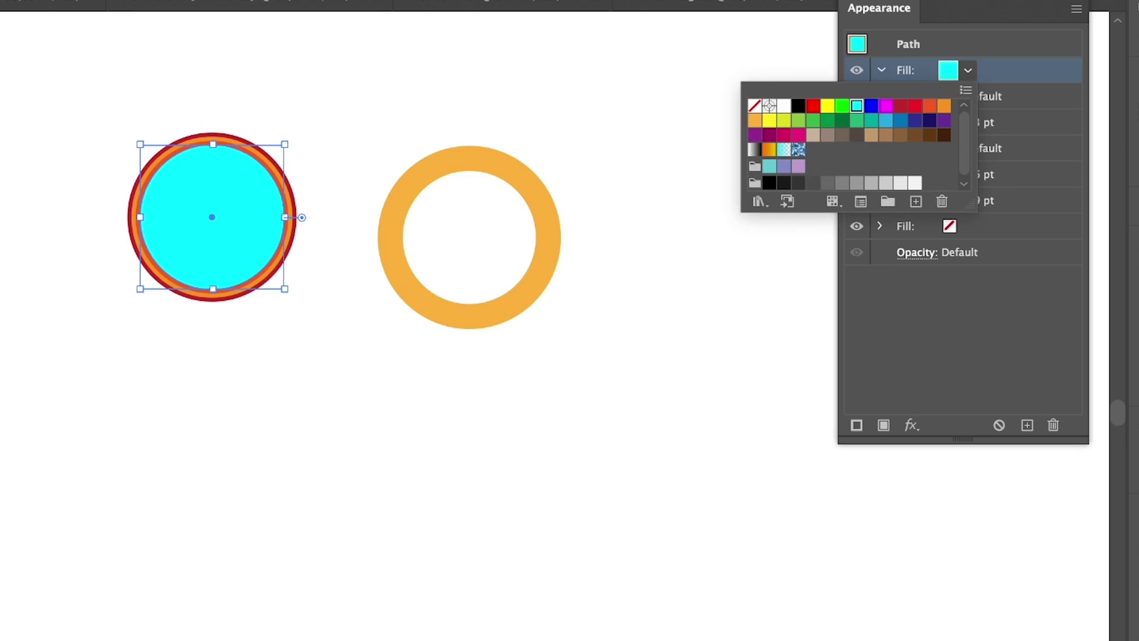
{"action": "key", "text": "Escape"}
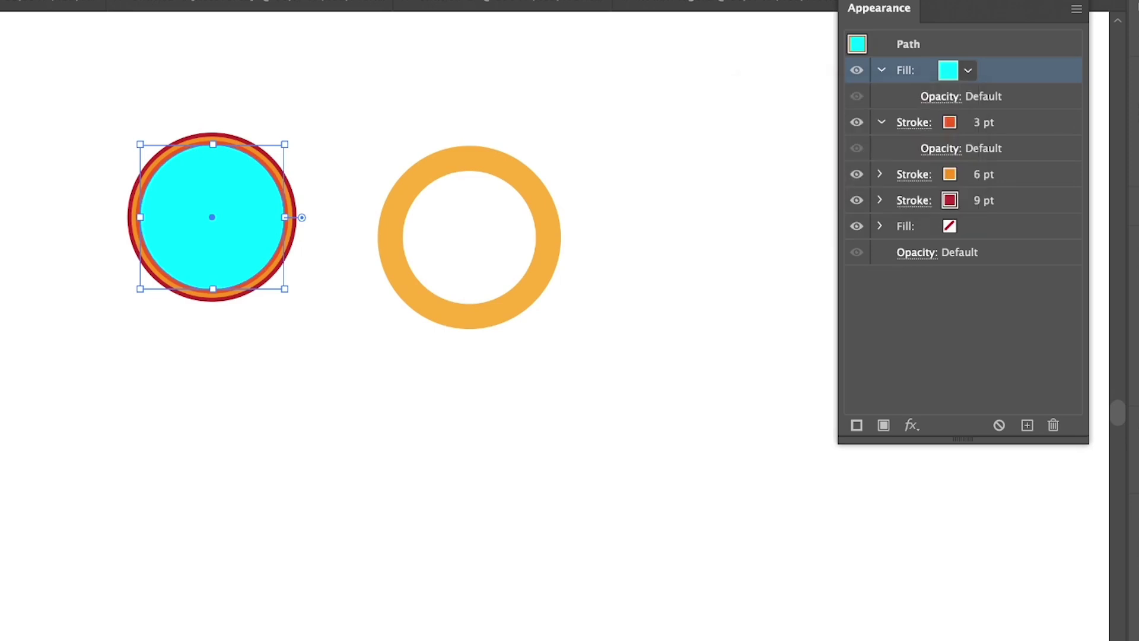
{"action": "mouse_move", "coordinate": [1016, 70]}
{"action": "left_mouse_down"}
{"action": "mouse_move", "coordinate": [1016, 211]}
{"action": "mouse_move", "coordinate": [949, 211]}
{"action": "left_mouse_up"}
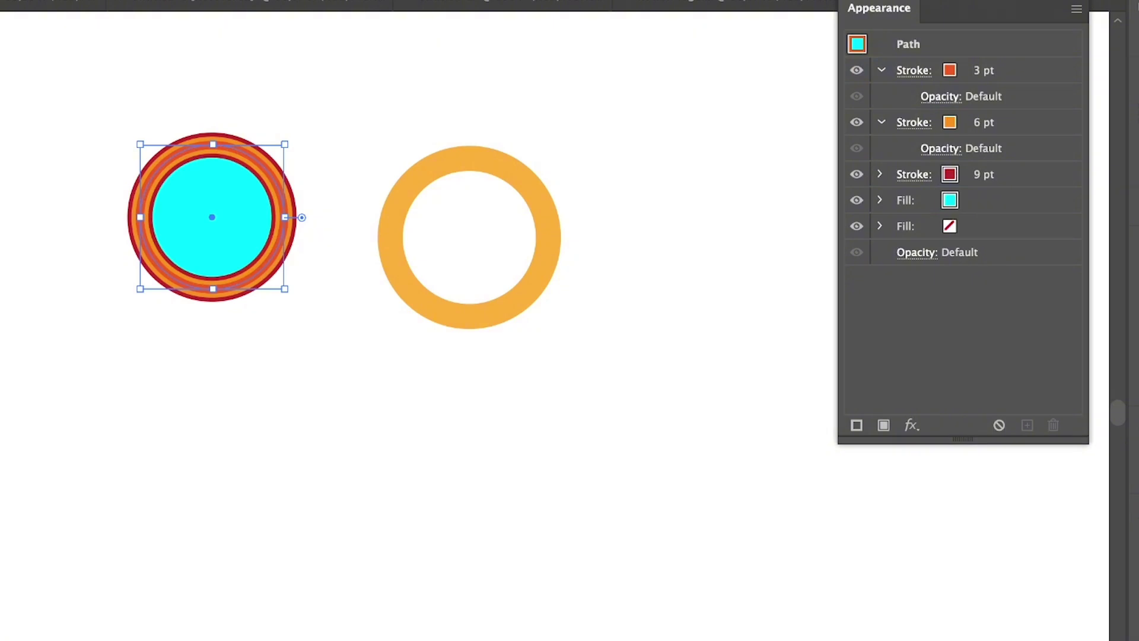
{"action": "key", "text": "super+shift+a"}
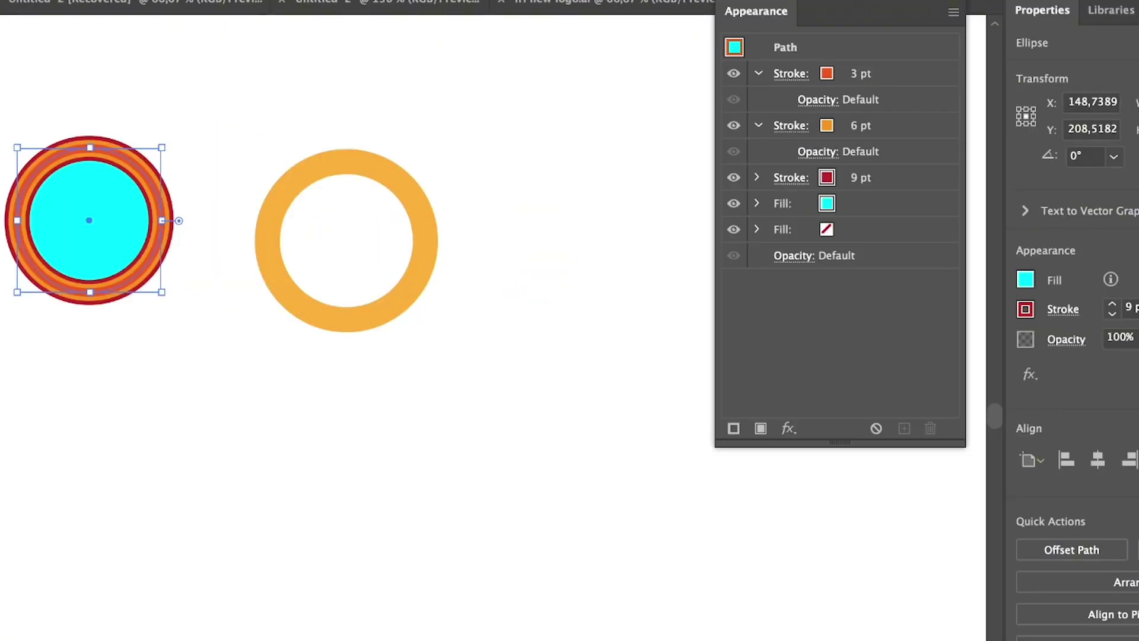
Step: Apply a Drop Shadow effect to the cyan-filled circle with the shadow colour changed to a light red
{"action": "left_click", "coordinate": [788, 427]}
{"action": "mouse_move", "coordinate": [831, 436]}
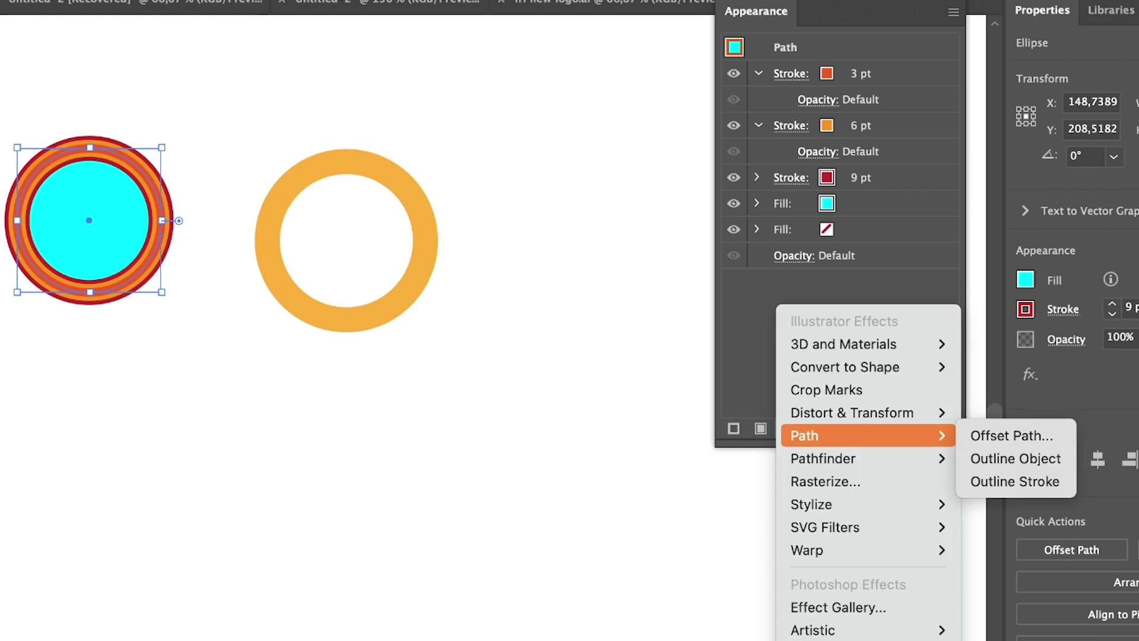
{"action": "mouse_move", "coordinate": [830, 505]}
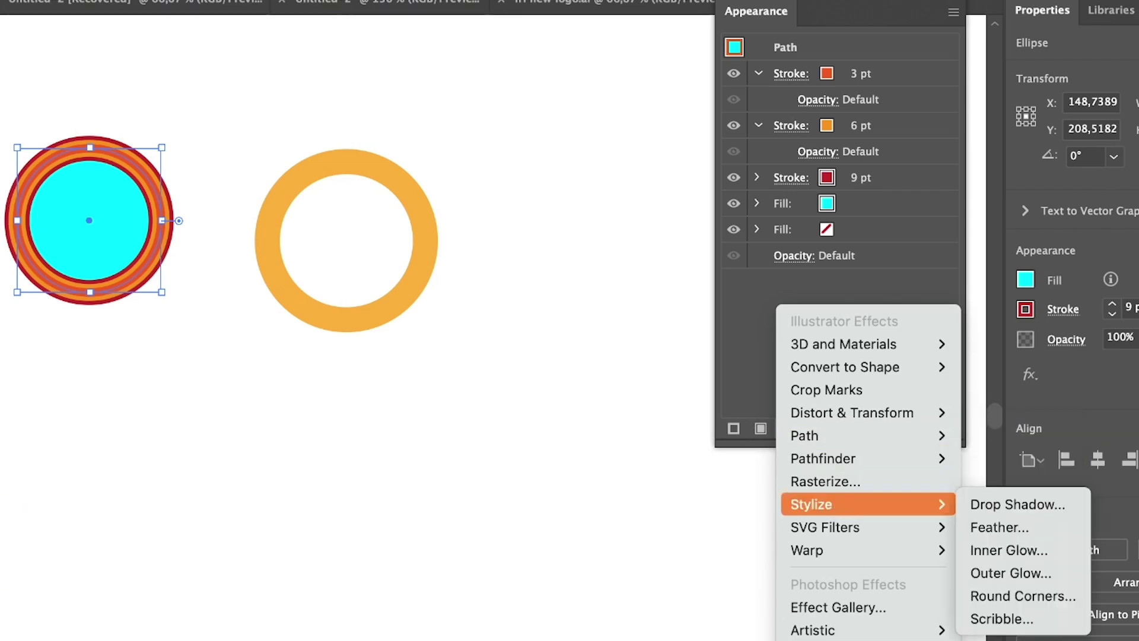
{"action": "left_click", "coordinate": [1017, 505]}
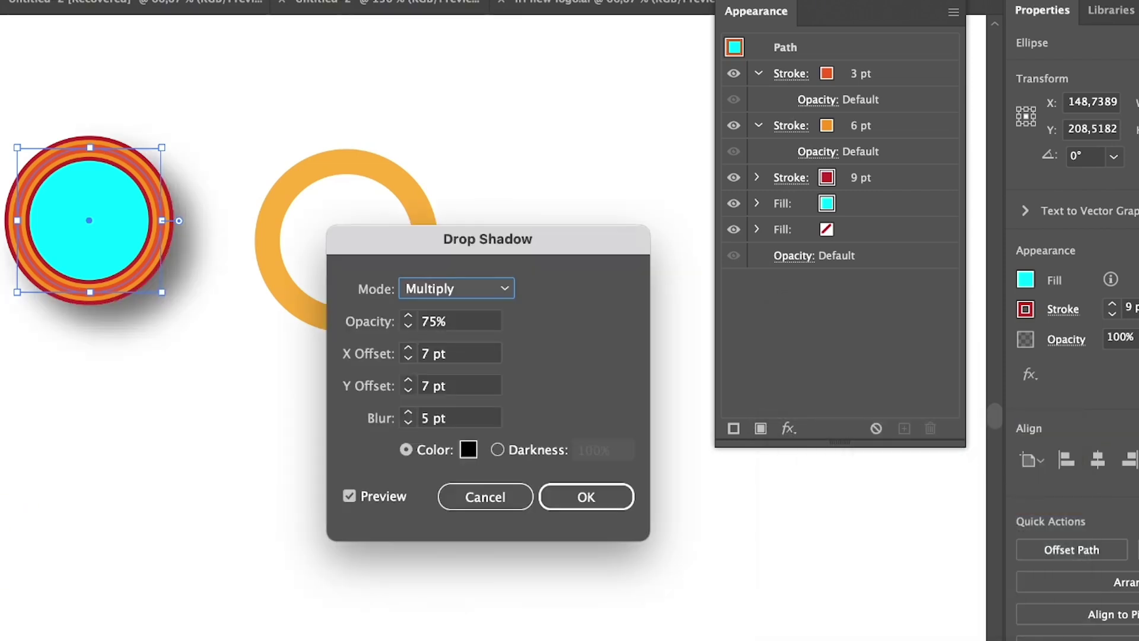
{"action": "left_click", "coordinate": [468, 449]}
{"action": "left_click", "coordinate": [677, 276]}
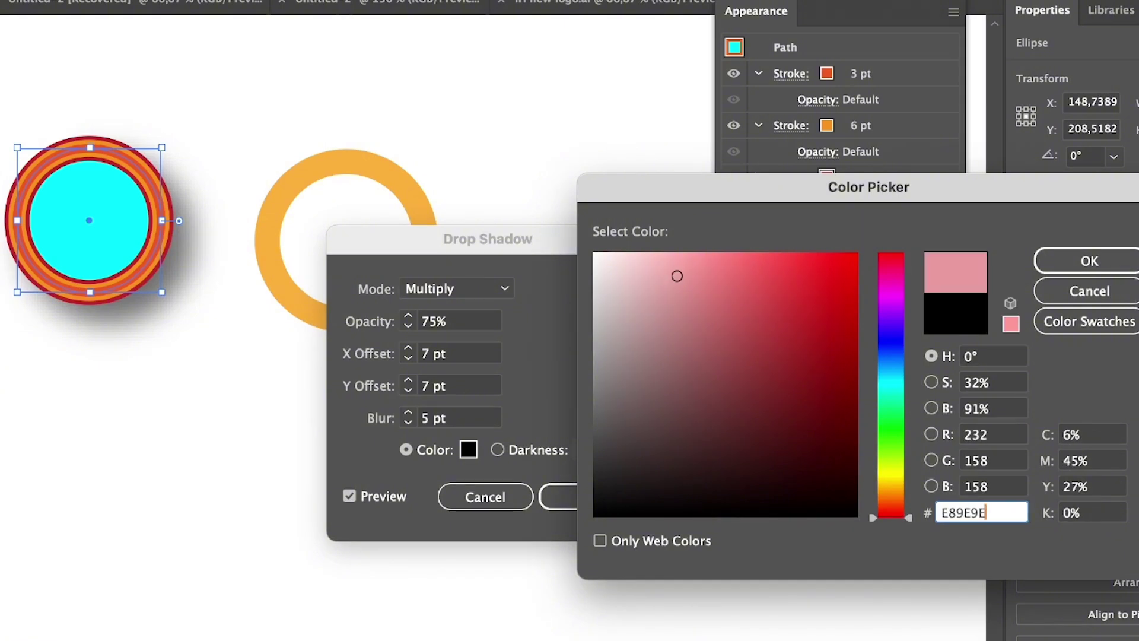
{"action": "left_click_drag", "start_coordinate": [677, 276], "coordinate": [699, 265]}
{"action": "left_click", "coordinate": [1089, 261]}
{"action": "left_click", "coordinate": [585, 497]}
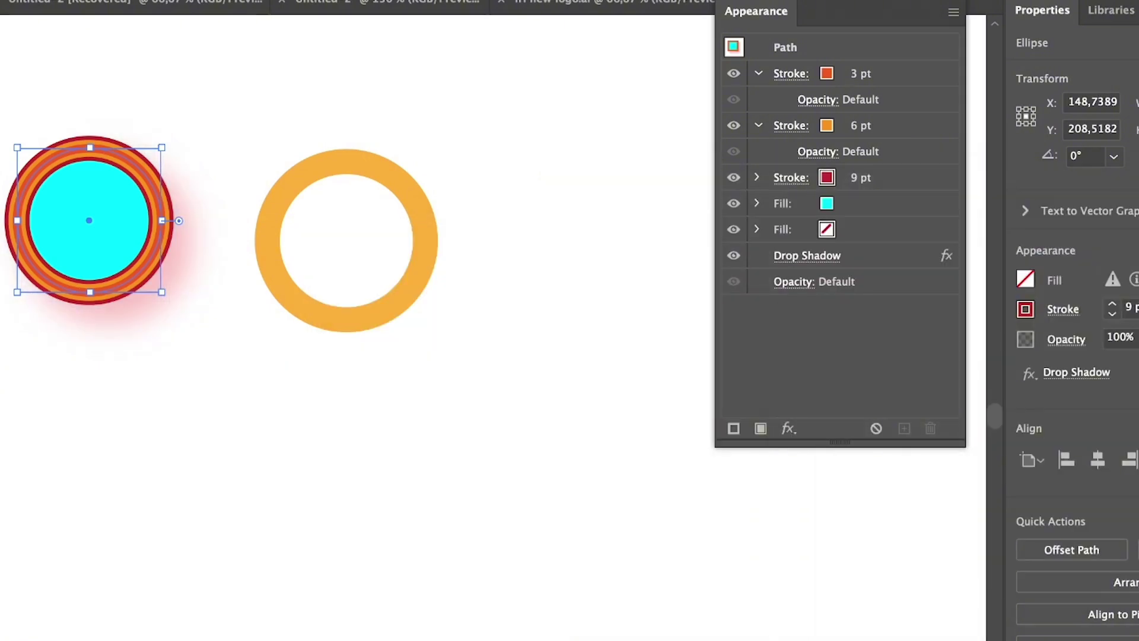
{"action": "left_click", "coordinate": [890, 204]}
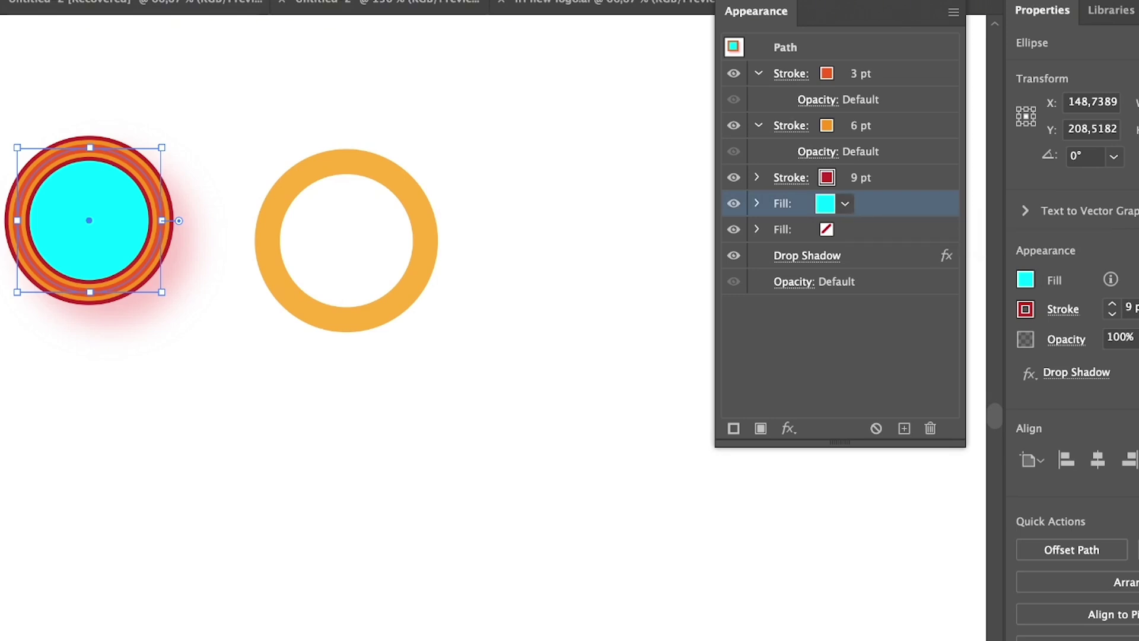
{"action": "left_click", "coordinate": [839, 350]}
{"action": "left_click", "coordinate": [208, 356]}
{"action": "left_click", "coordinate": [89, 237]}
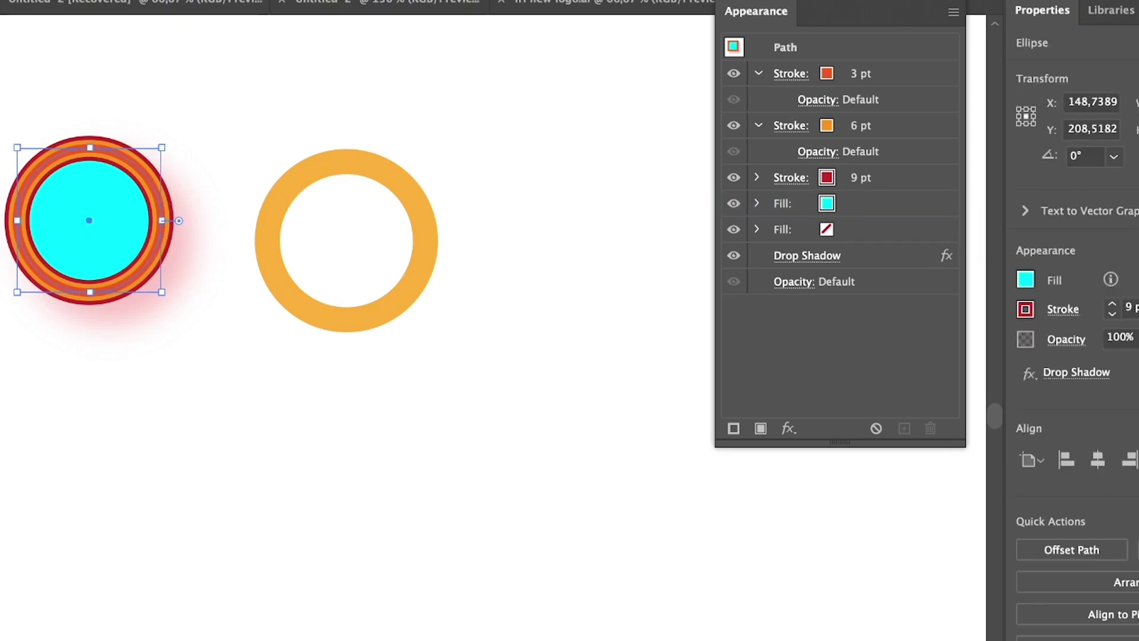
{"action": "left_click", "coordinate": [869, 177]}
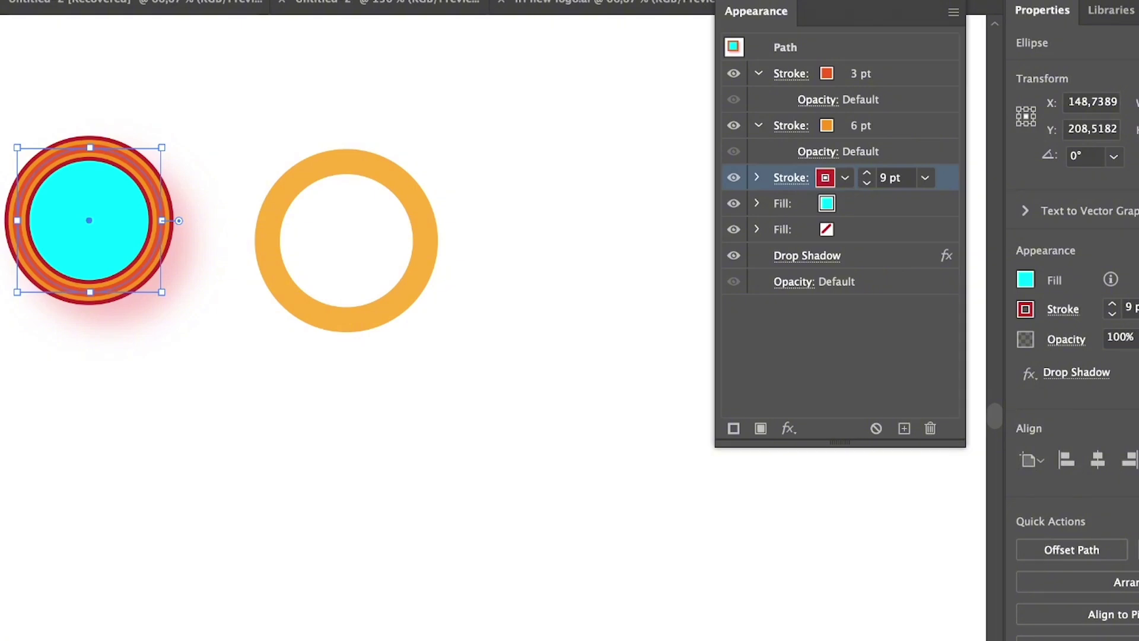
Step: Apply a Drop Shadow effect only to the 3 pt stroke of the cyan-filled circle
{"action": "left_click", "coordinate": [867, 71]}
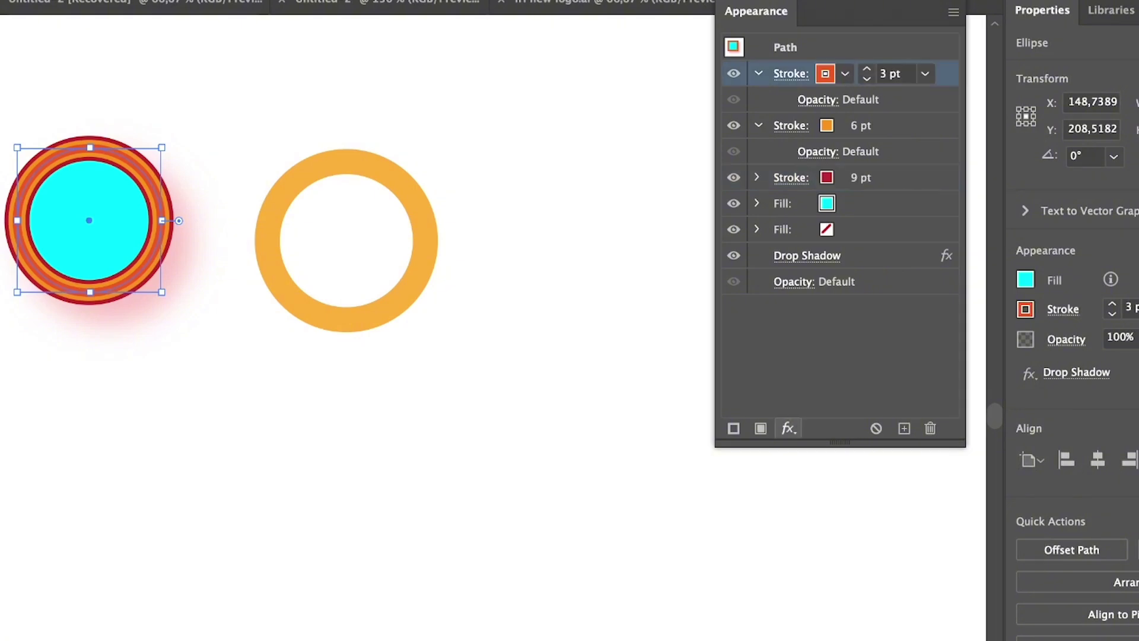
{"action": "left_click", "coordinate": [789, 428]}
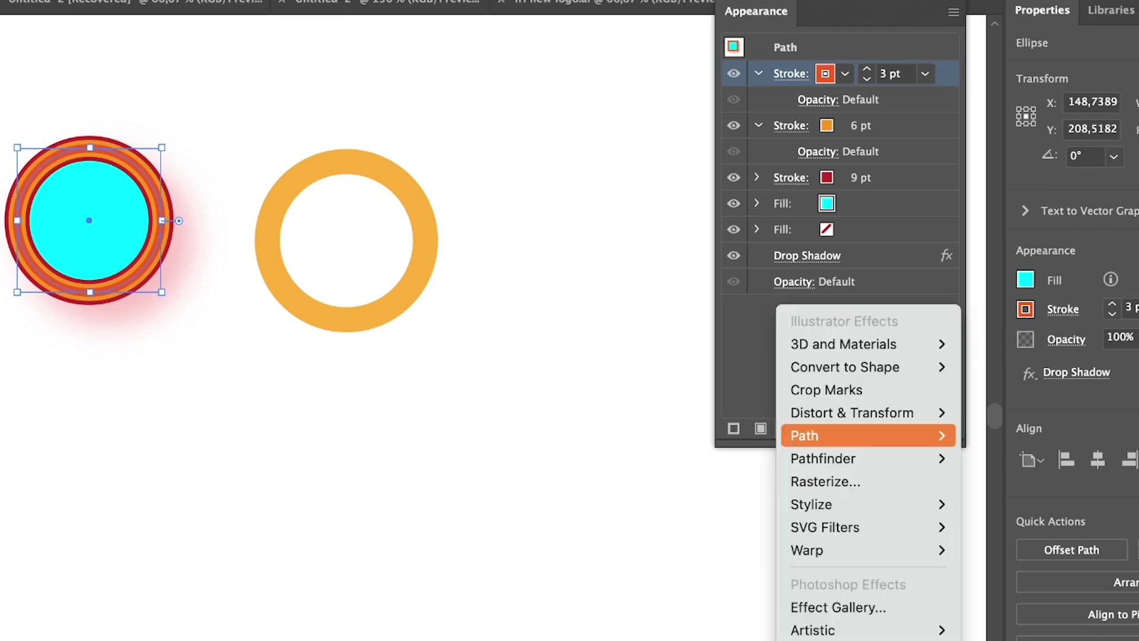
{"action": "mouse_move", "coordinate": [830, 504]}
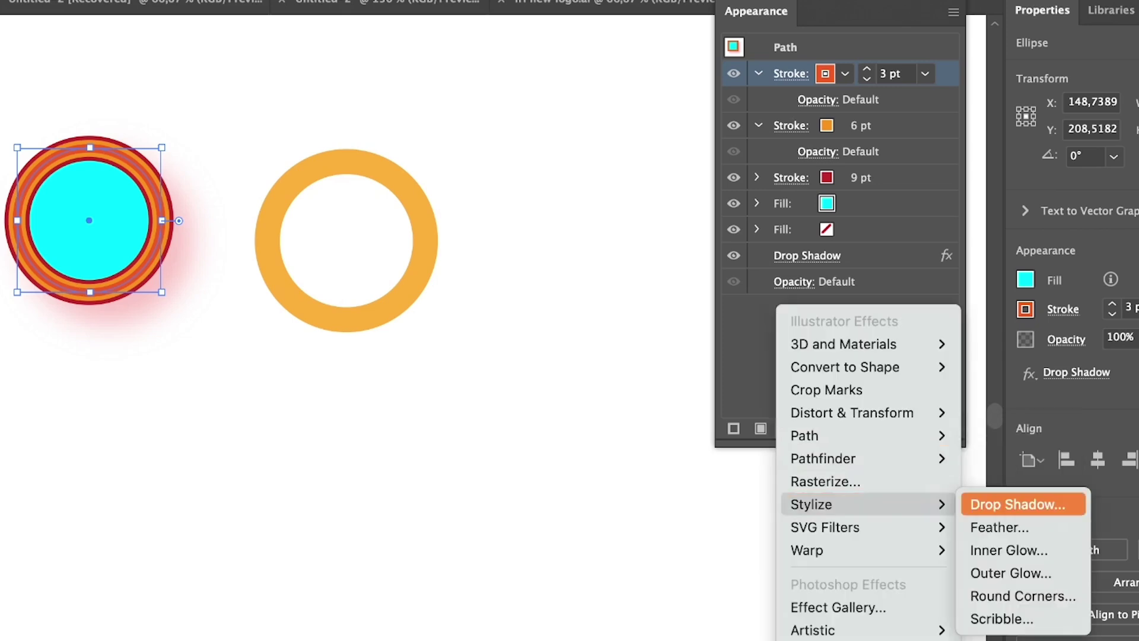
{"action": "left_click", "coordinate": [1018, 504]}
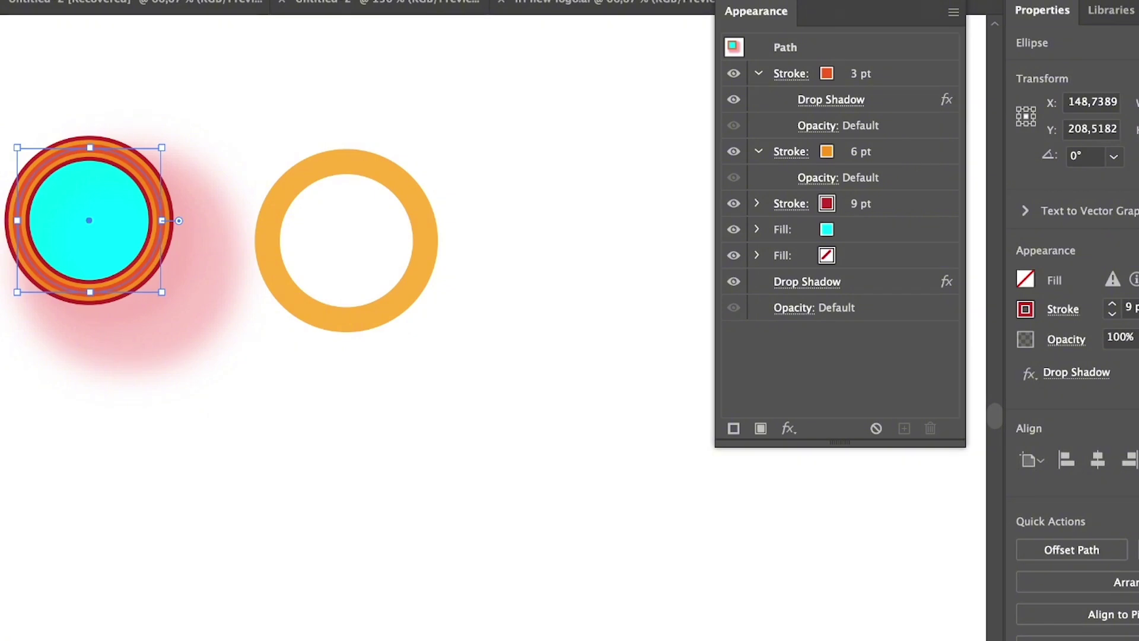
Step: Delete the Drop Shadow effect that applies to the whole cyan-filled circle and deselect the circle
{"action": "left_click", "coordinate": [874, 284]}
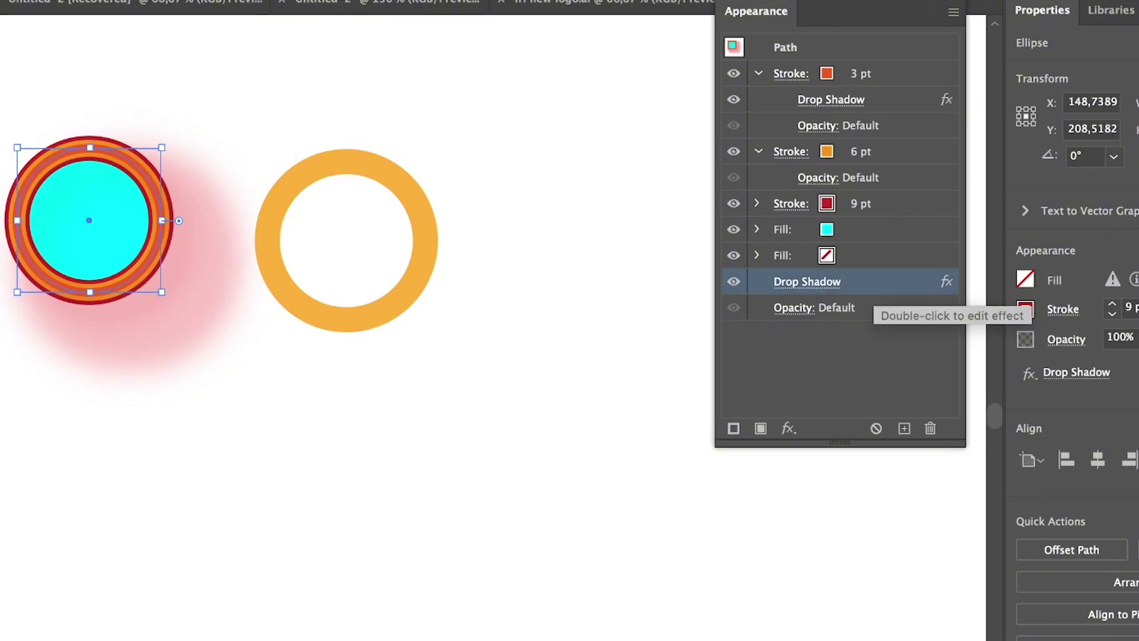
{"action": "double_click", "coordinate": [872, 282]}
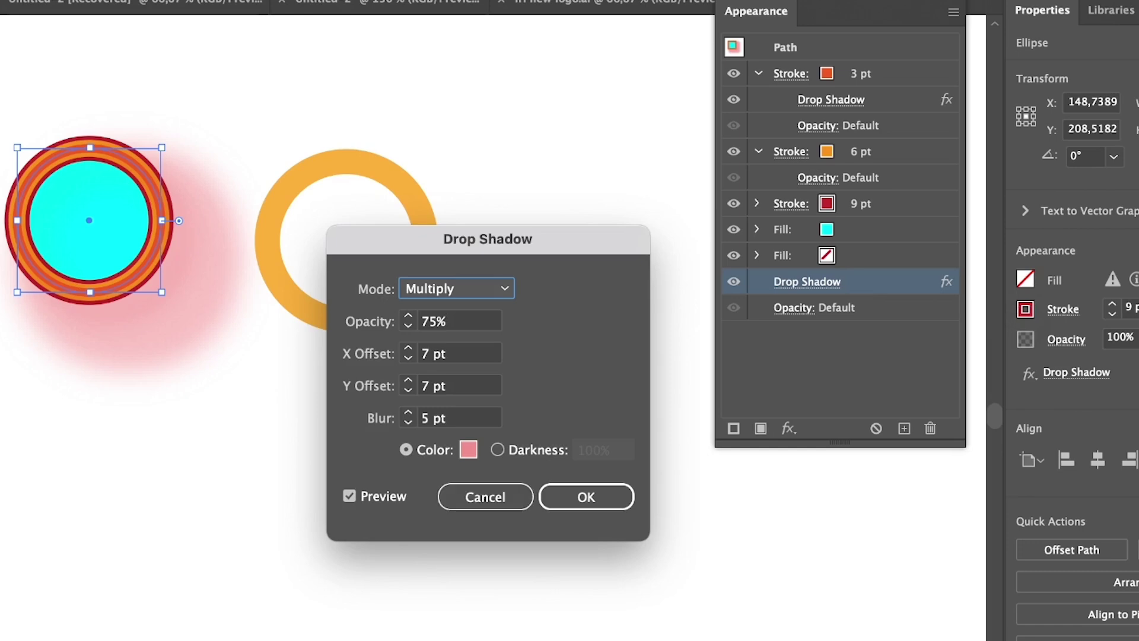
{"action": "key", "text": "Return"}
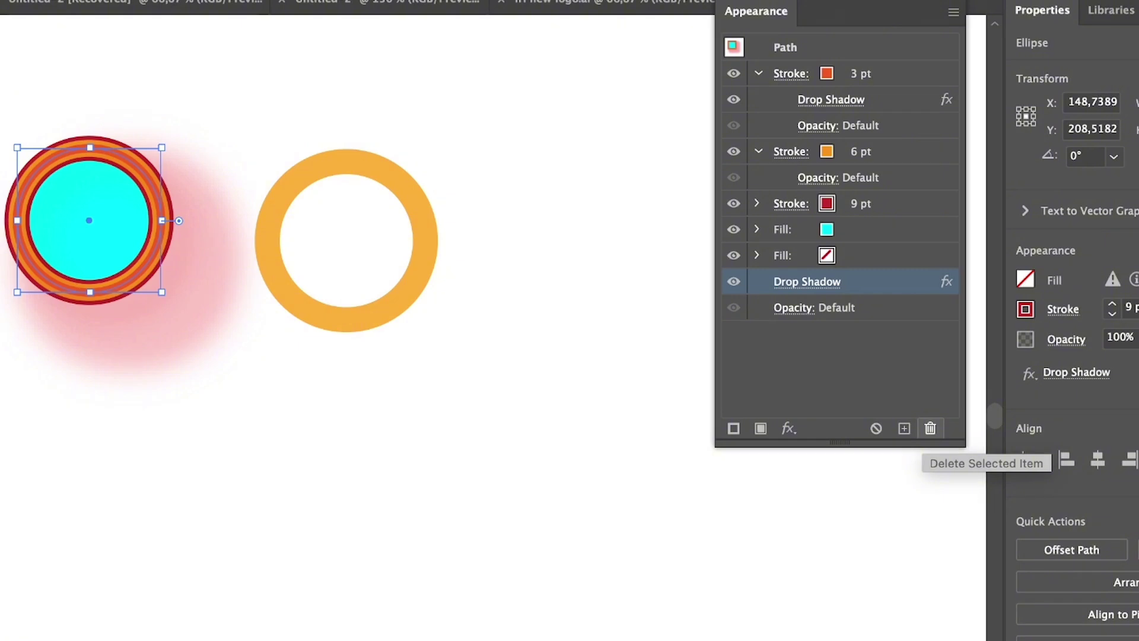
{"action": "left_click", "coordinate": [930, 428]}
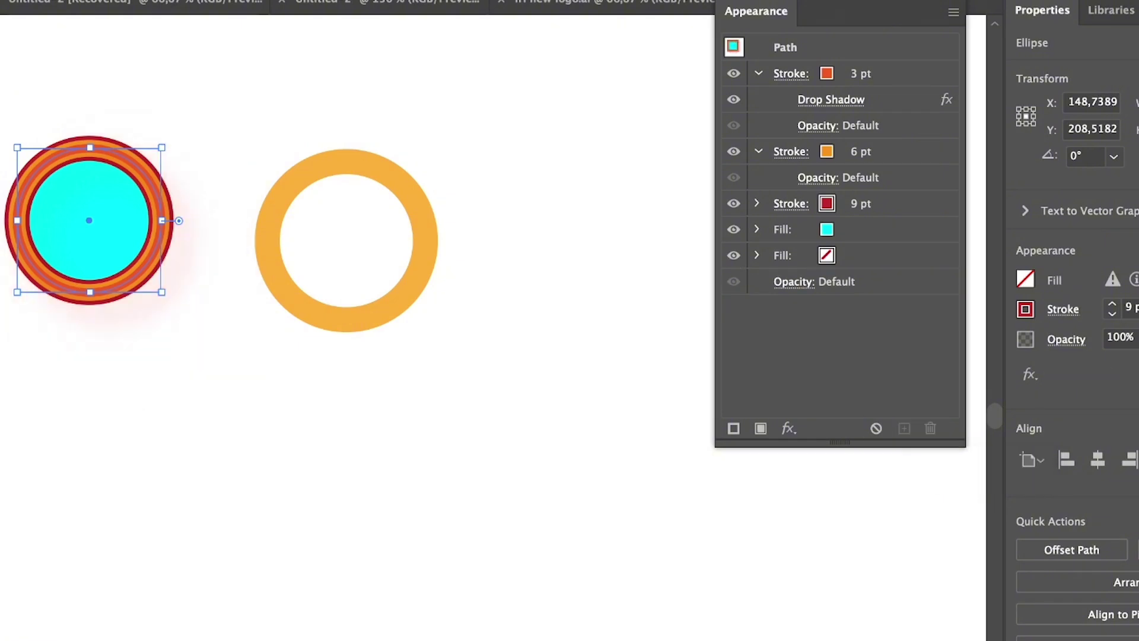
{"action": "key", "text": "shift+super+a"}
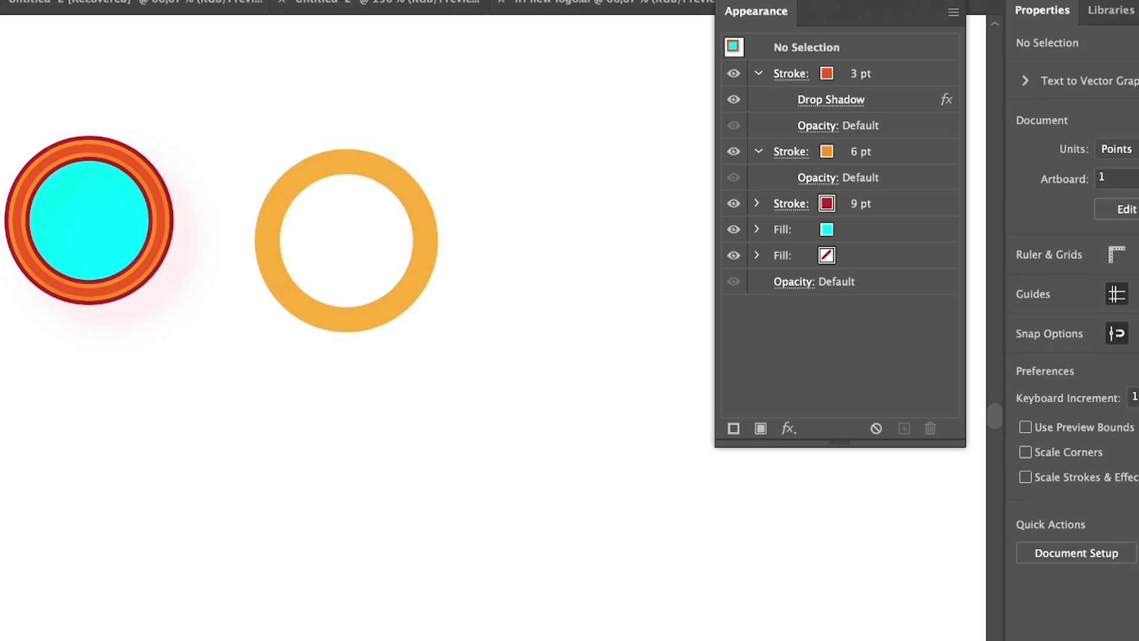
Step: Apply an Offset Path effect to the whole light orange circle
{"action": "left_click", "coordinate": [425, 250]}
{"action": "left_click", "coordinate": [788, 428]}
{"action": "mouse_move", "coordinate": [798, 435]}
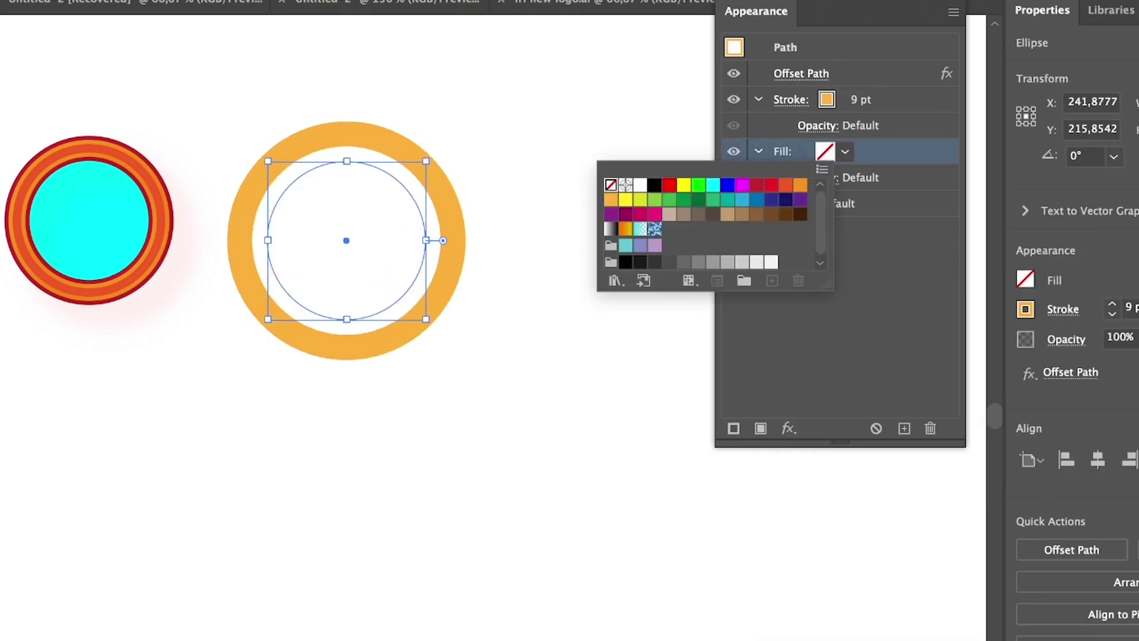
Step: Fill the light orange circle with the orange-red swatch after trying cyan
{"action": "left_click", "coordinate": [712, 184]}
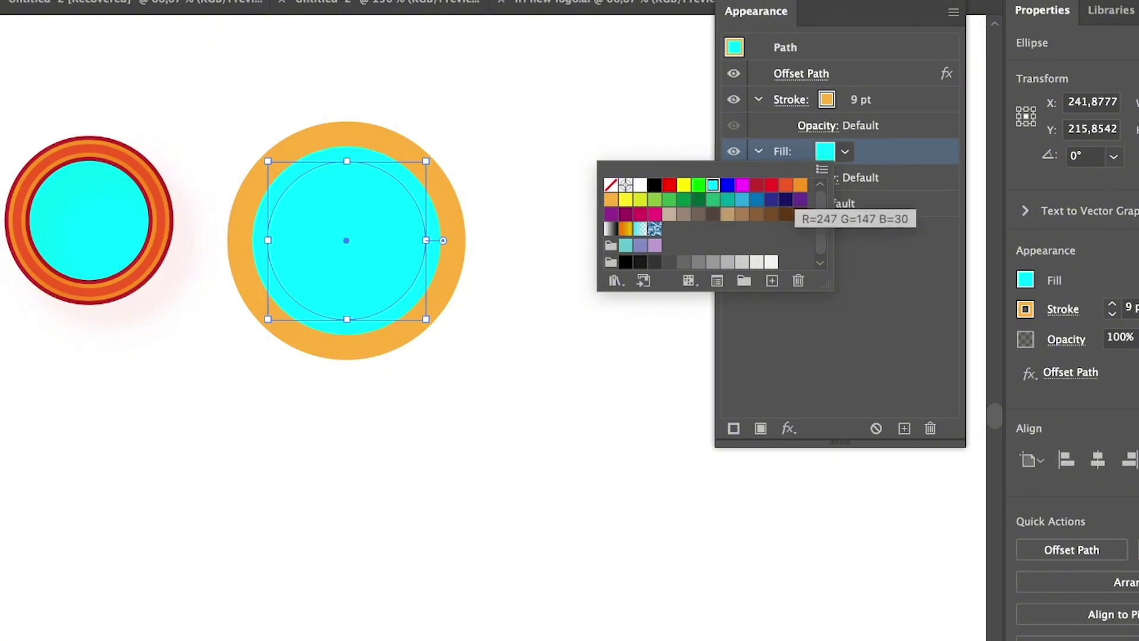
{"action": "left_click", "coordinate": [786, 184]}
{"action": "key", "text": "Escape"}
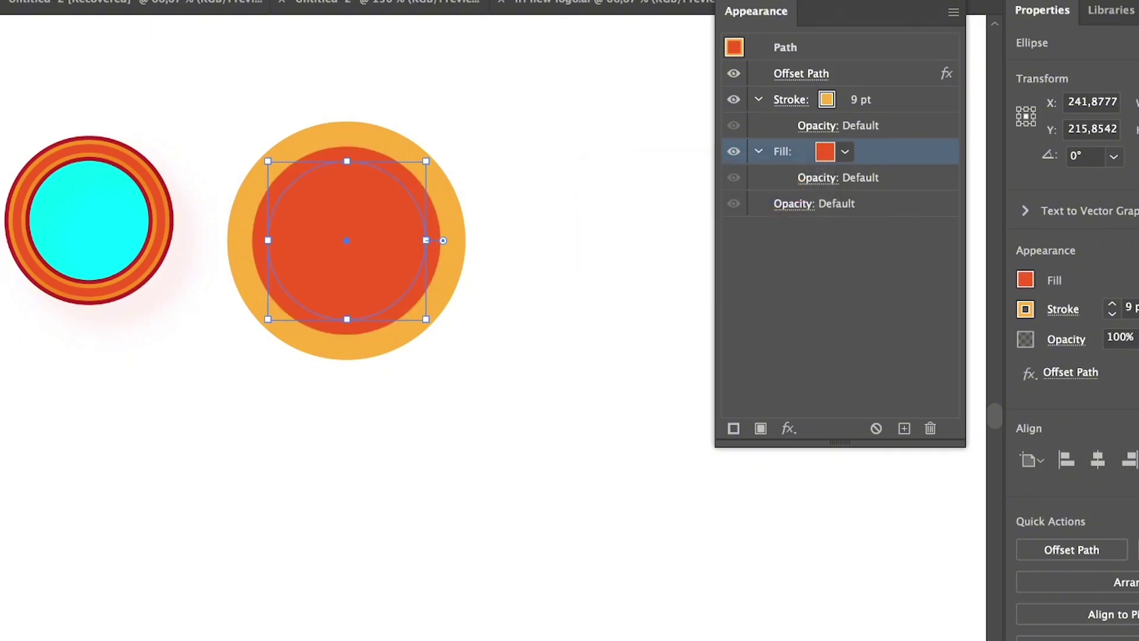
Step: Choose the Offset Path effect for only the orange-red fill of the larger circle
{"action": "left_click", "coordinate": [788, 427]}
{"action": "mouse_move", "coordinate": [806, 436]}
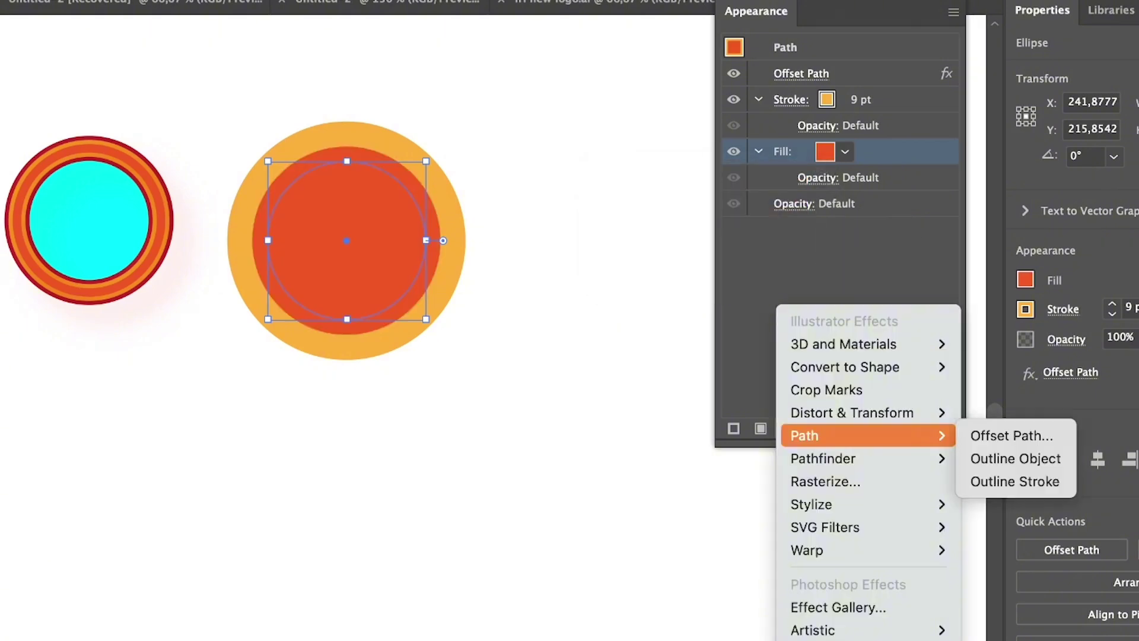
{"action": "left_click", "coordinate": [1012, 435]}
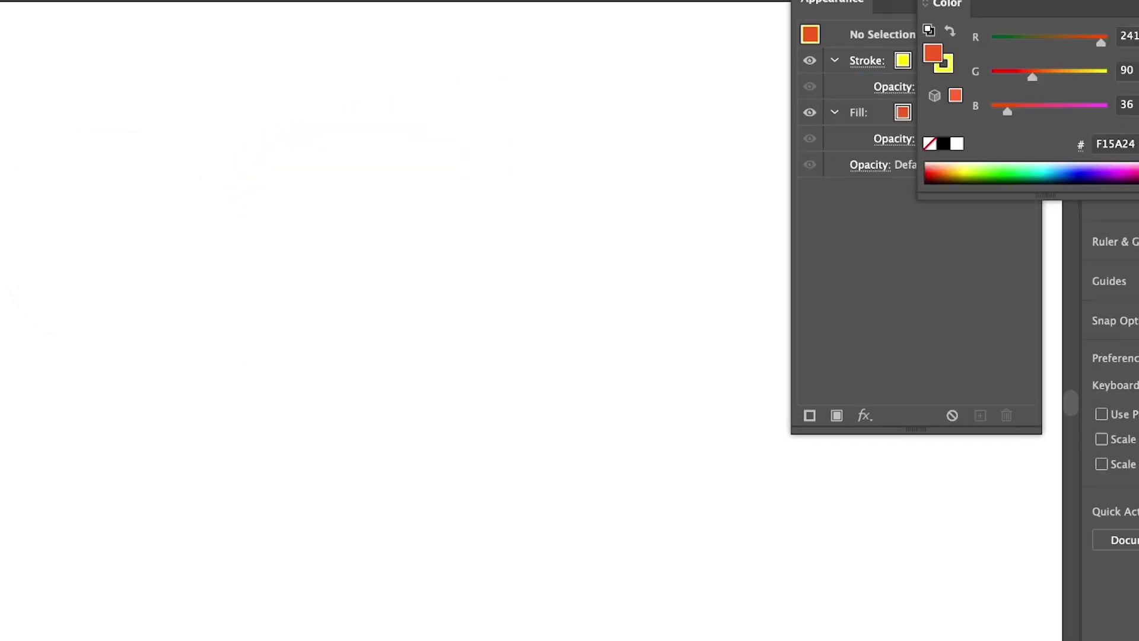
Step: Draw a five-pointed star with no fill and a yellow (FFFF00) stroke
{"action": "key", "text": "slash"}
{"action": "key", "text": "x"}
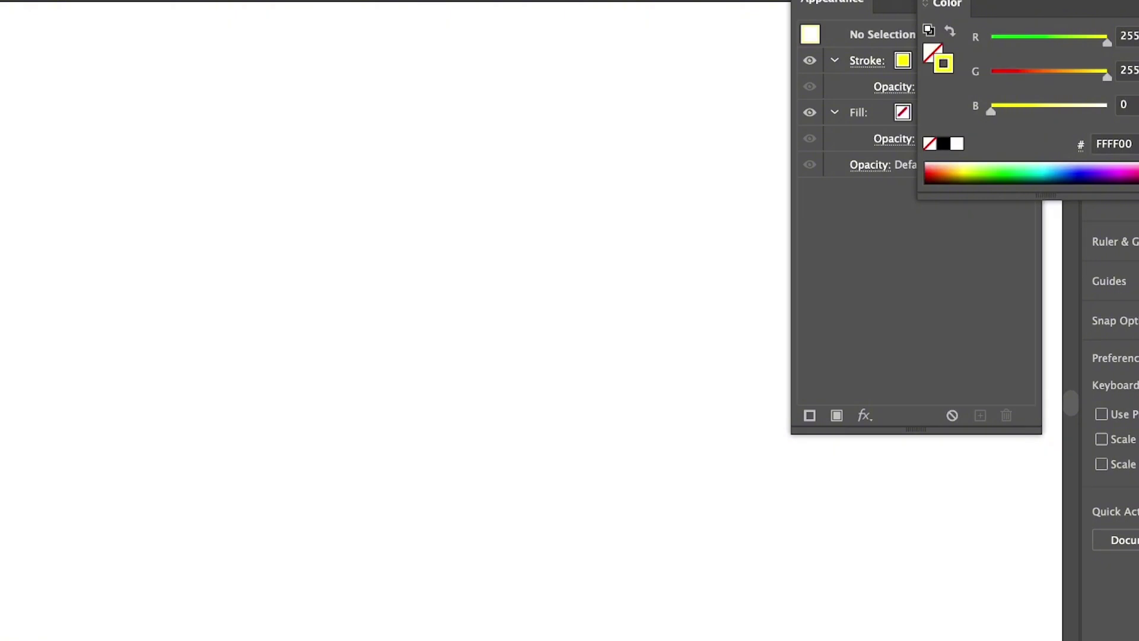
{"action": "left_click", "coordinate": [0, 117]}
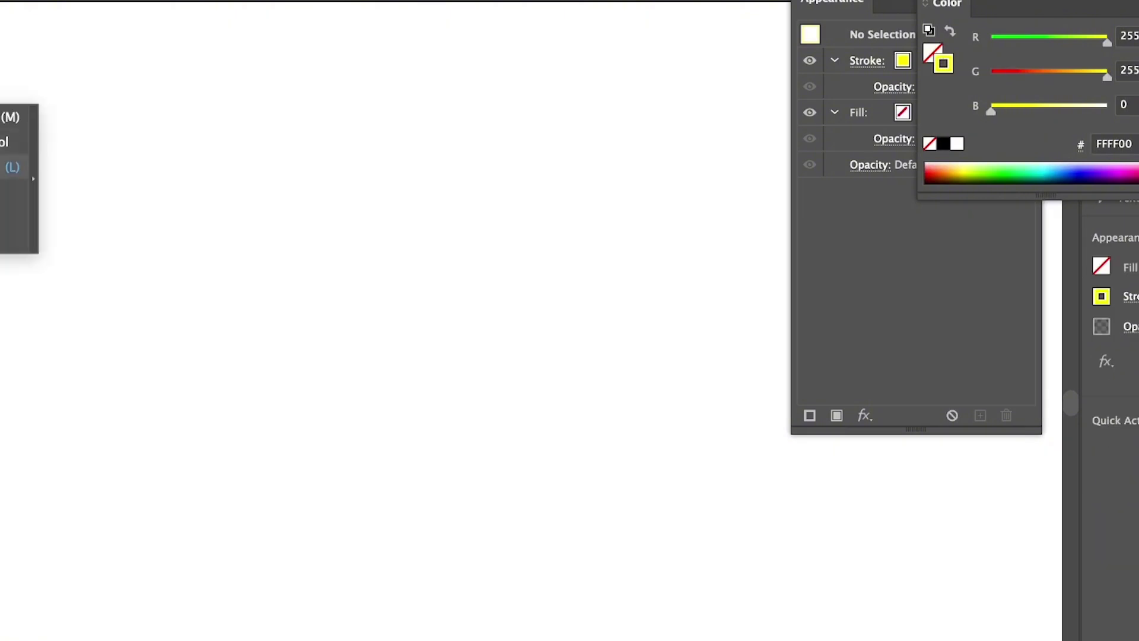
{"action": "left_click", "coordinate": [6, 216]}
{"action": "left_click_drag", "start_coordinate": [161, 219], "coordinate": [232, 317]}
Step: Add a second stroke to the star above the yellow one, 1 pt wide and cyan (00FFFF)
{"action": "left_click", "coordinate": [903, 61]}
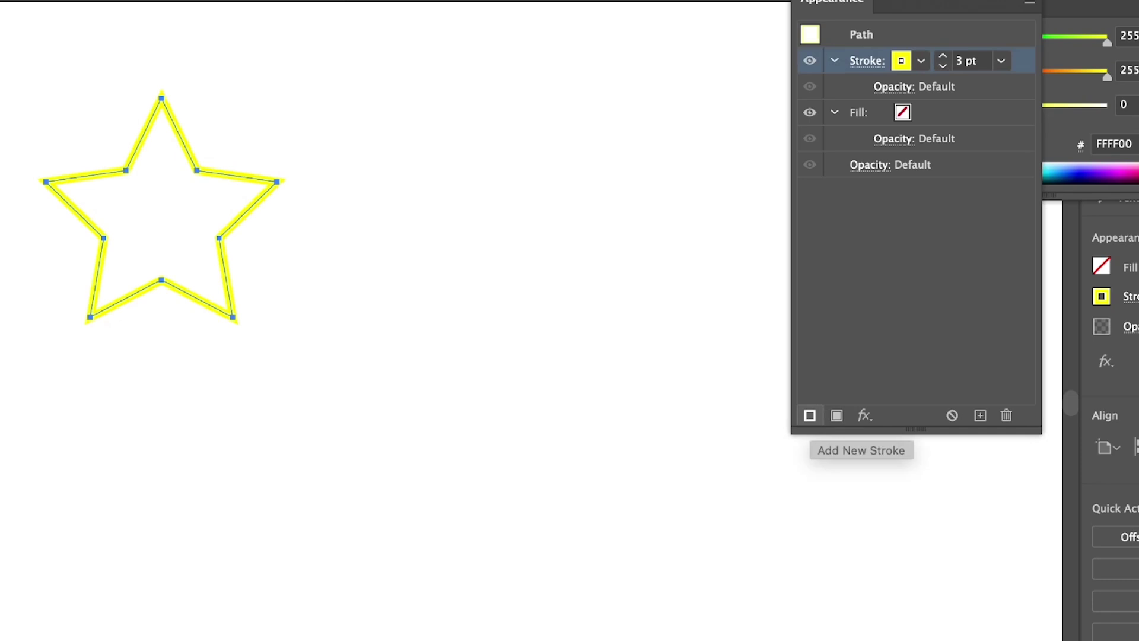
{"action": "left_click", "coordinate": [810, 416]}
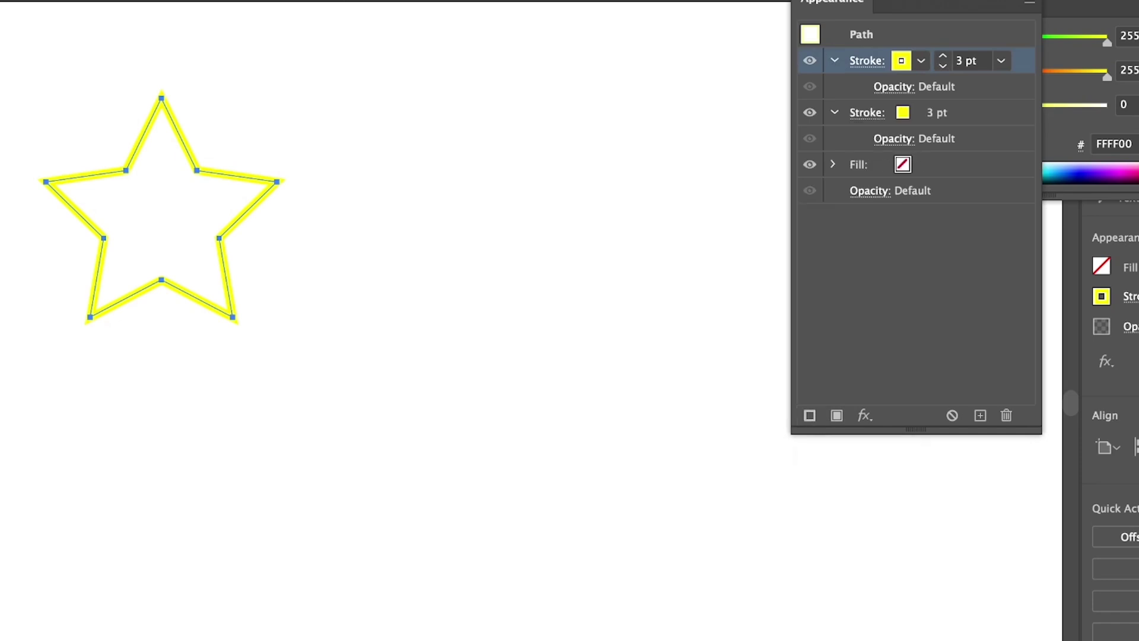
{"action": "left_click", "coordinate": [943, 65]}
{"action": "left_click", "coordinate": [942, 65]}
{"action": "left_click", "coordinate": [1047, 171]}
{"action": "left_click", "coordinate": [914, 297]}
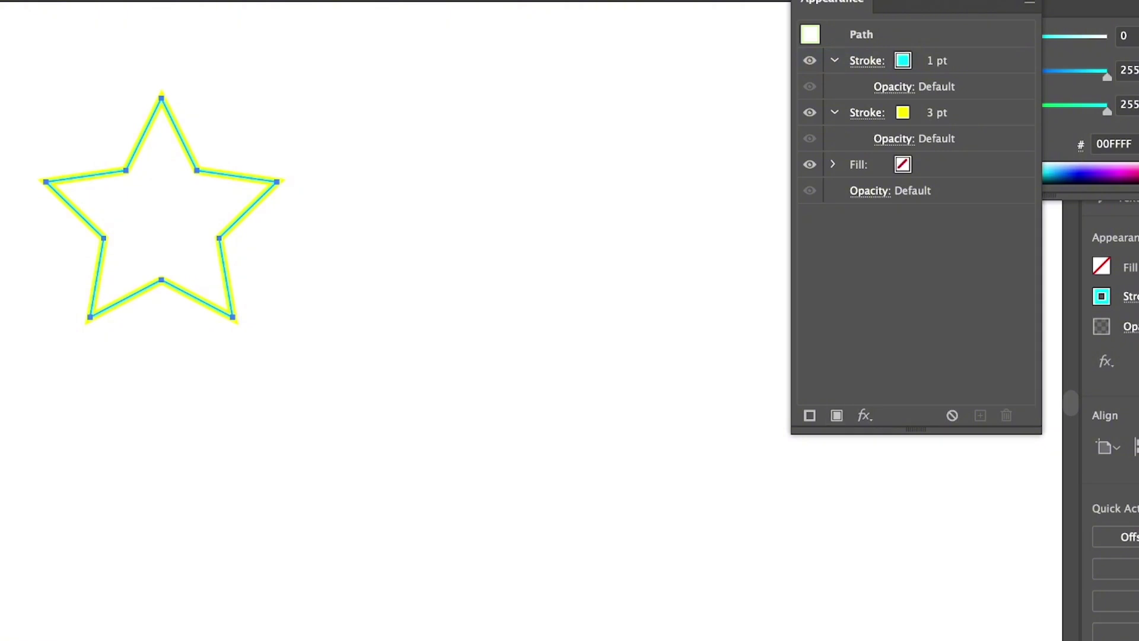
Step: Add a third stroke beneath the star's yellow stroke, 6 pt wide and orange (F7931E)
{"action": "left_click", "coordinate": [985, 113]}
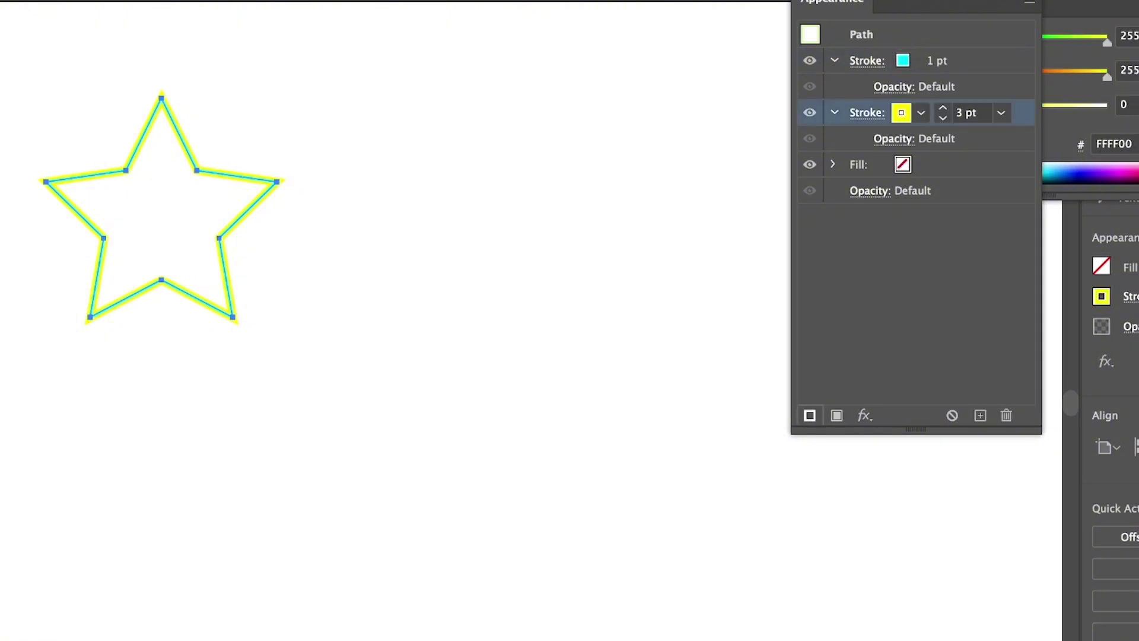
{"action": "left_click", "coordinate": [809, 415]}
{"action": "left_click", "coordinate": [985, 165]}
{"action": "left_click", "coordinate": [942, 159]}
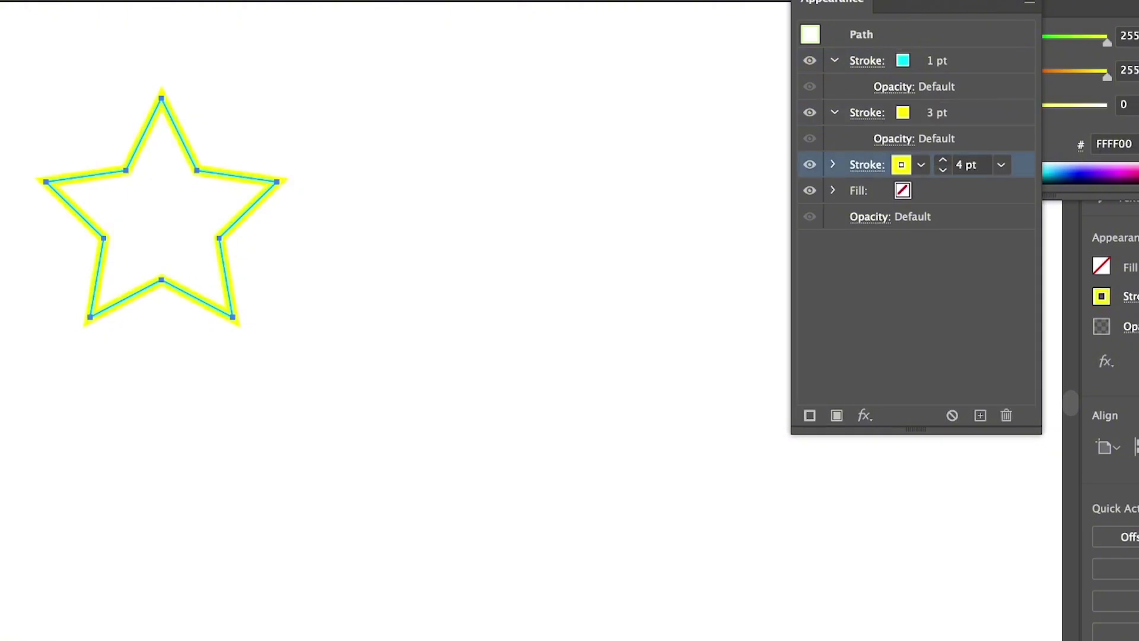
{"action": "left_click", "coordinate": [943, 159]}
{"action": "left_click", "coordinate": [943, 159]}
{"action": "left_click", "coordinate": [920, 165]}
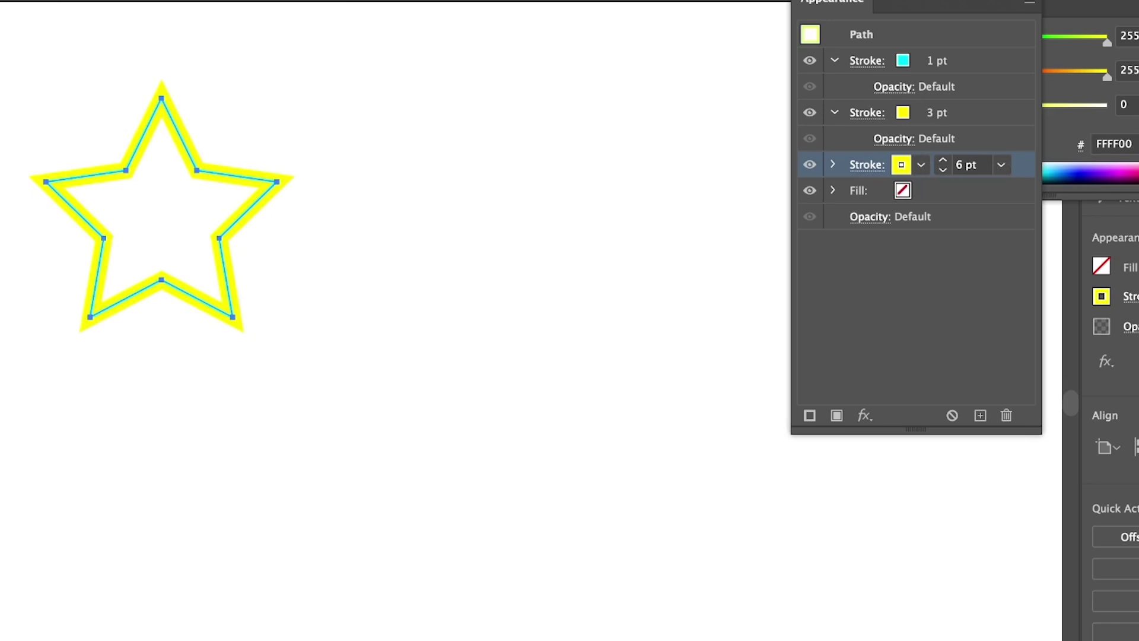
{"action": "left_click", "coordinate": [896, 199]}
{"action": "left_click", "coordinate": [397, 353]}
{"action": "key", "text": "Escape"}
Step: Add a fourth stroke beneath the star's other strokes, 8 pt wide and orange-red (F15A24), and leave the star deselected
{"action": "left_click", "coordinate": [810, 415]}
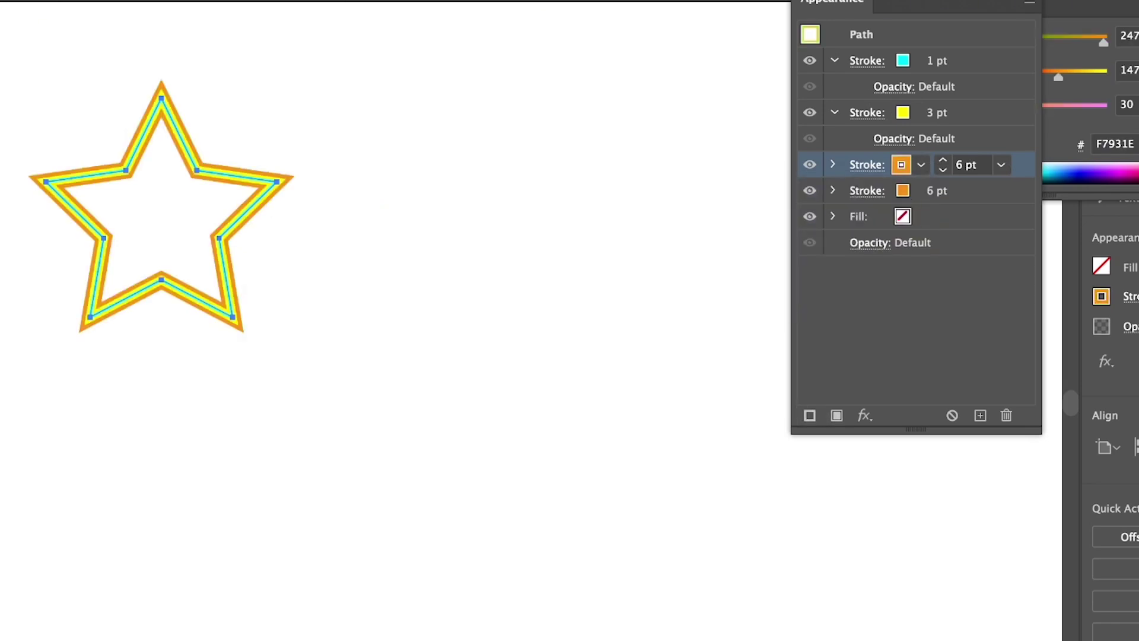
{"action": "left_click", "coordinate": [943, 185]}
{"action": "left_click", "coordinate": [943, 186]}
{"action": "left_click", "coordinate": [921, 190]}
{"action": "left_click", "coordinate": [882, 226]}
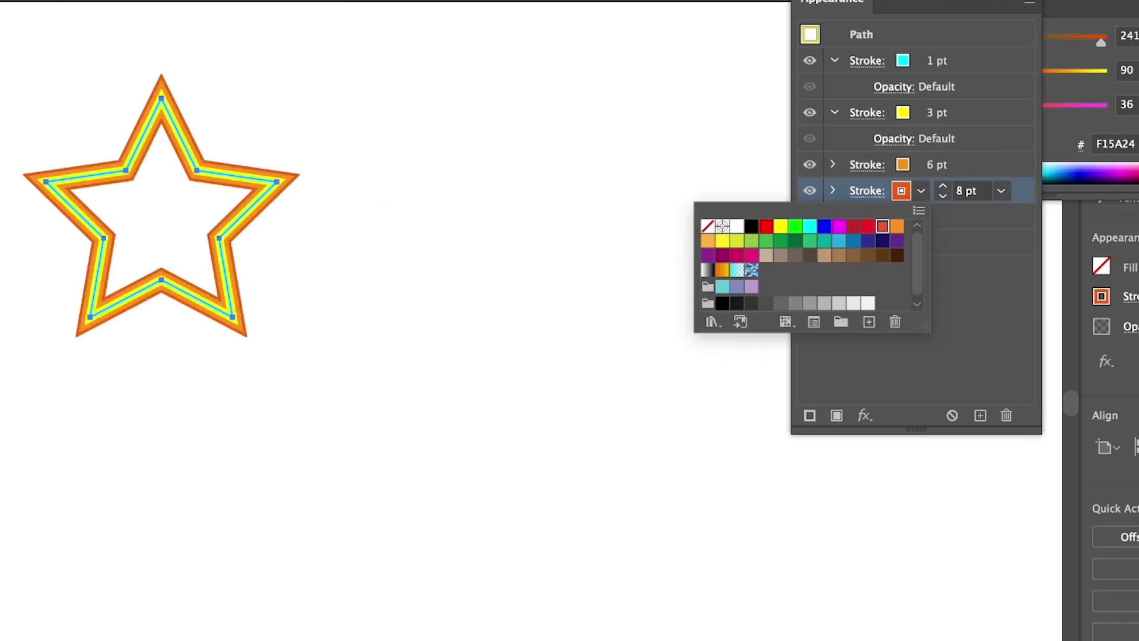
{"action": "key", "text": "Escape"}
{"action": "key", "text": "super+shift+a"}
{"action": "key", "text": "ctrl+a"}
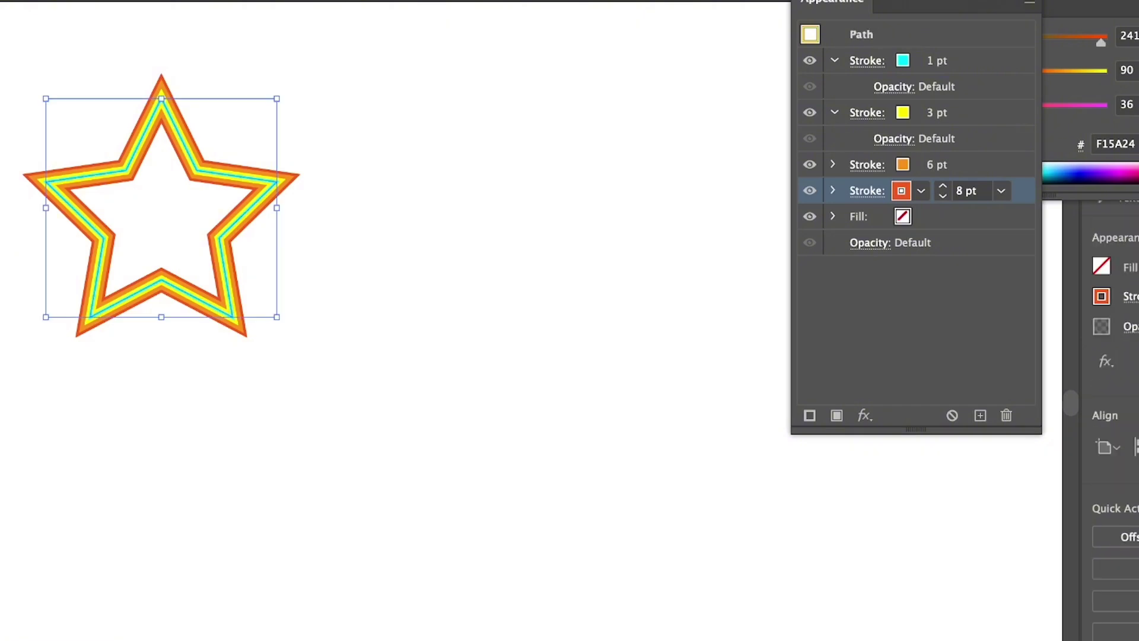
{"action": "key", "text": "ctrl+shift+a"}
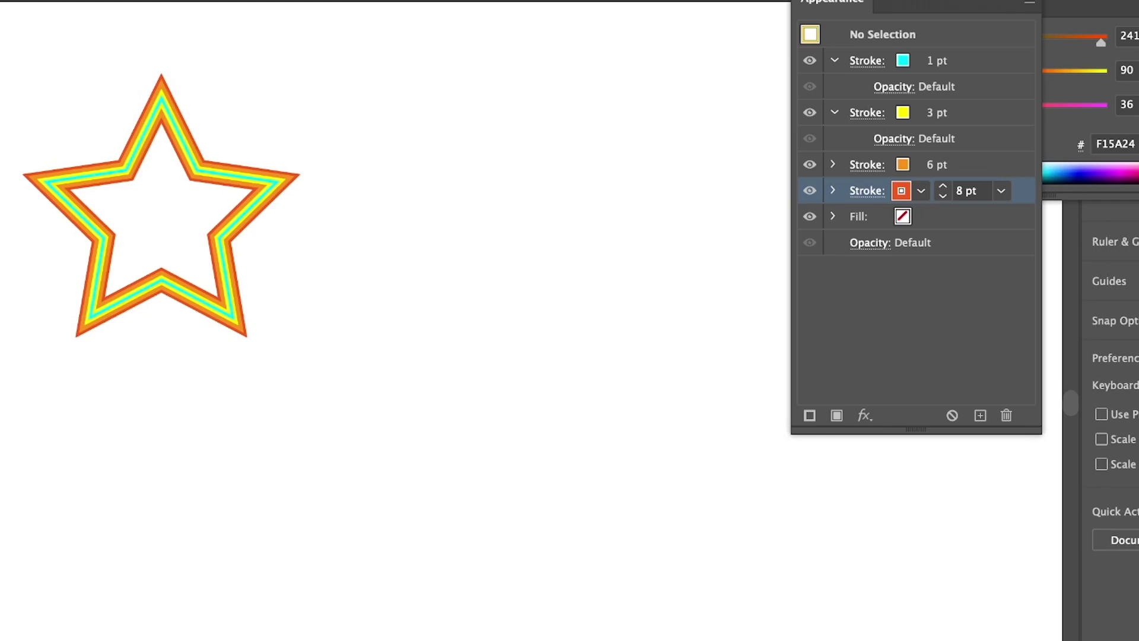
Step: Create a large text object reading HI near the star and target its appearance at the type level
{"action": "type", "text": "HI"}
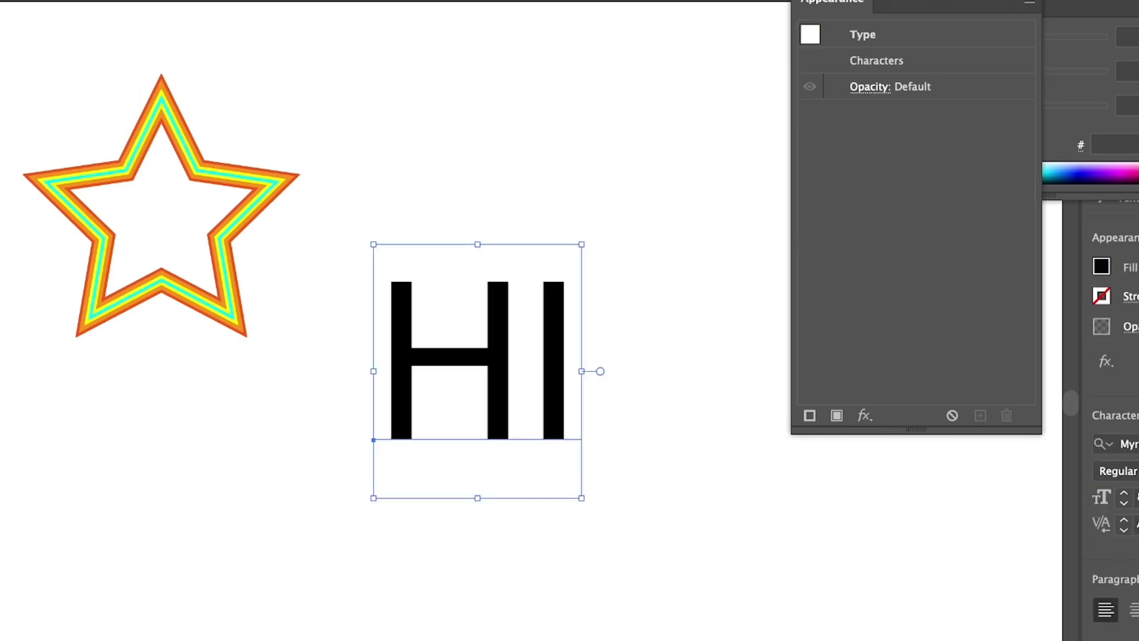
{"action": "left_click", "coordinate": [877, 60]}
{"action": "left_click", "coordinate": [862, 34]}
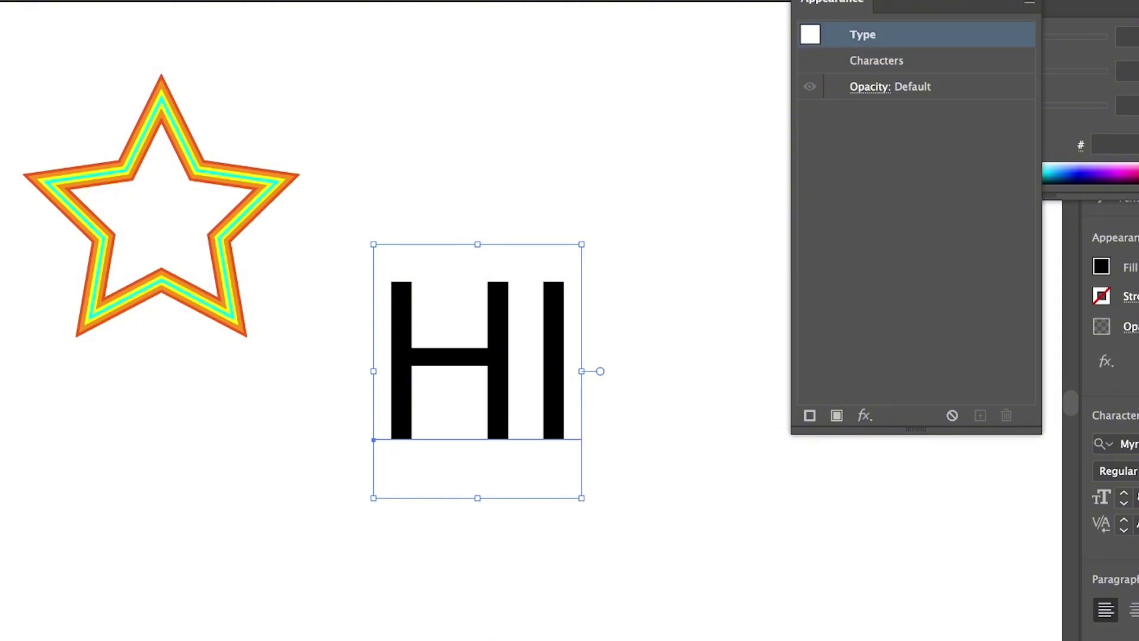
Step: Add a new fill to the HI text and colour it orange (F7931E)
{"action": "left_click", "coordinate": [836, 415]}
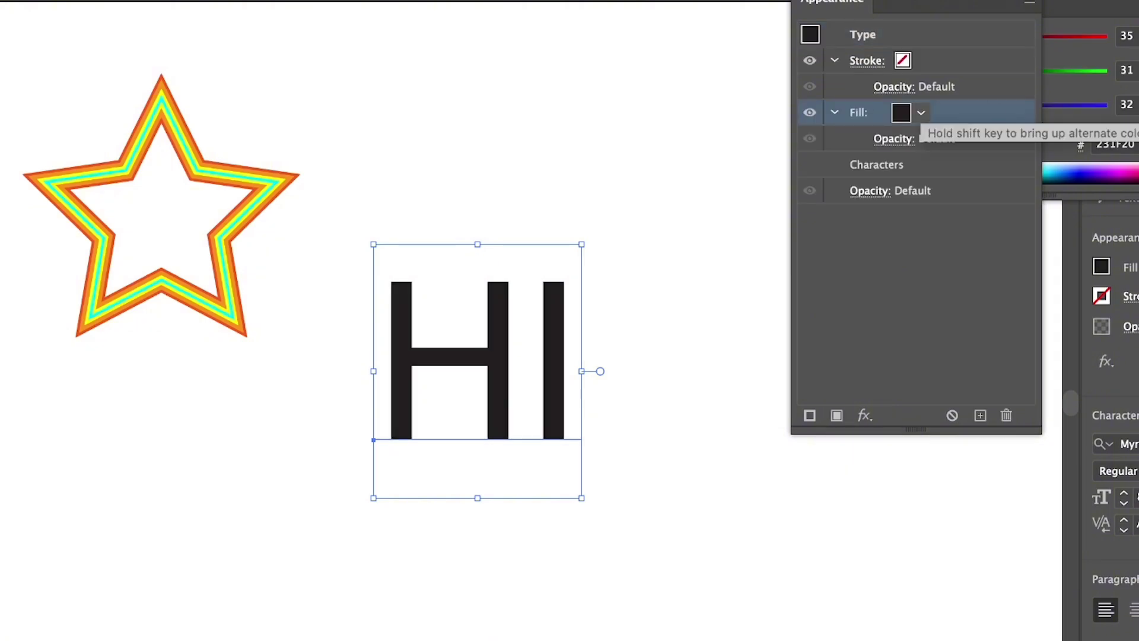
{"action": "left_click", "coordinate": [920, 113]}
{"action": "left_click", "coordinate": [897, 147]}
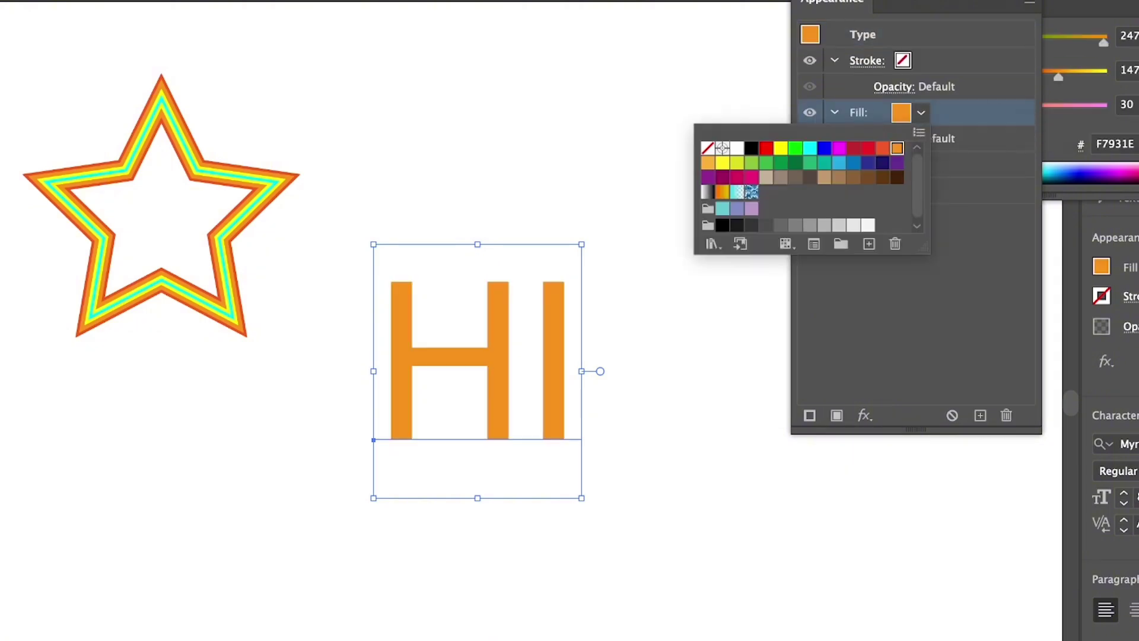
{"action": "left_click", "coordinate": [809, 415]}
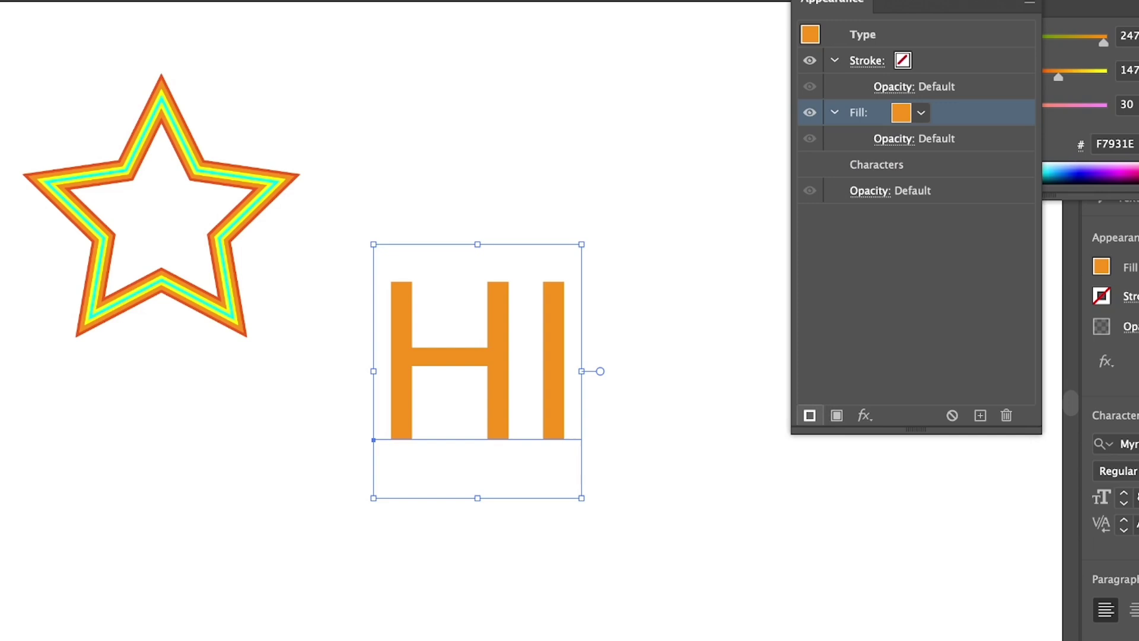
Step: Add a new 1 pt stroke above the HI text's orange fill and colour it orange-red (F15A24)
{"action": "left_click", "coordinate": [810, 415]}
{"action": "left_click", "coordinate": [921, 113]}
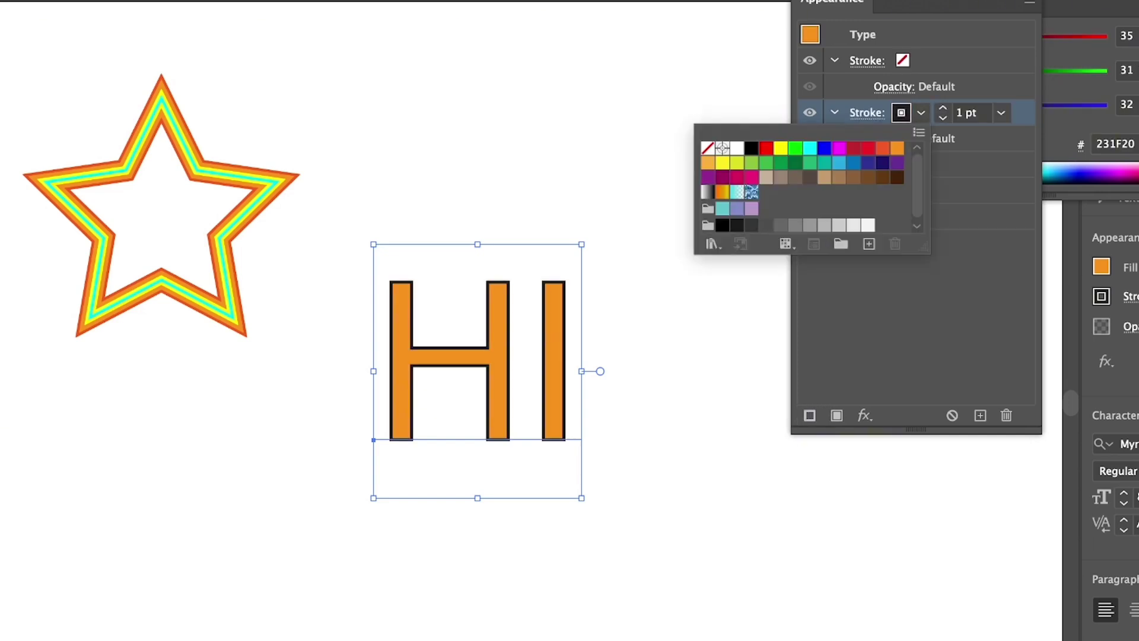
{"action": "left_click", "coordinate": [897, 148]}
{"action": "left_click", "coordinate": [883, 148]}
{"action": "left_click", "coordinate": [865, 416]}
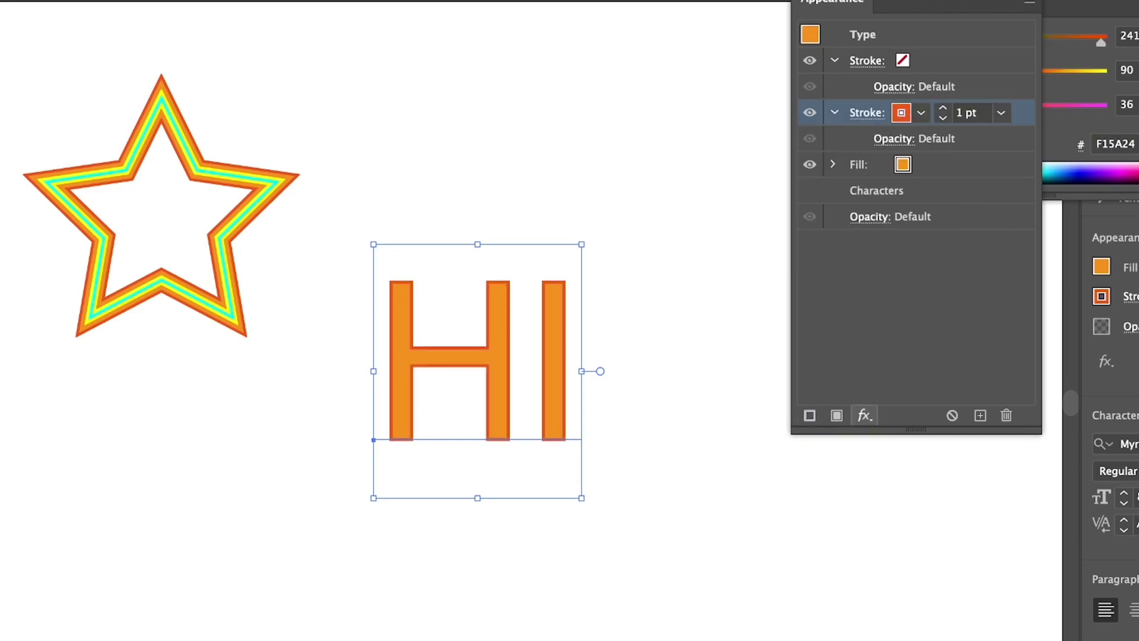
Step: Add a second stroke beneath the HI text's orange-red stroke, coloured orange (F7931E) and 4 pt wide
{"action": "left_click", "coordinate": [810, 415]}
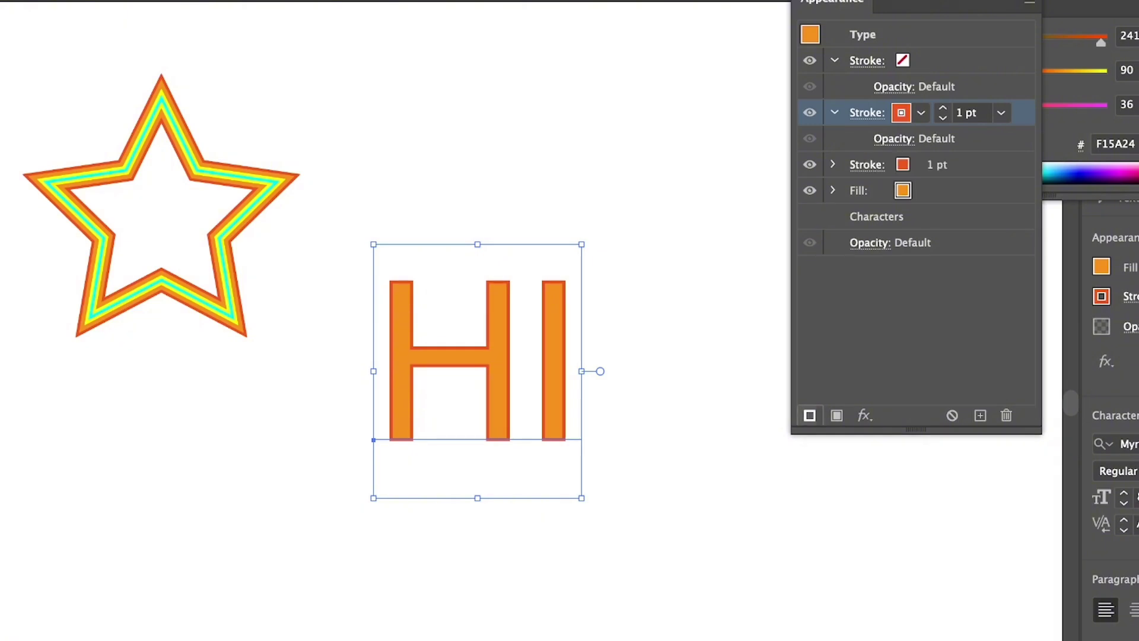
{"action": "left_click", "coordinate": [921, 165]}
{"action": "left_click", "coordinate": [898, 200]}
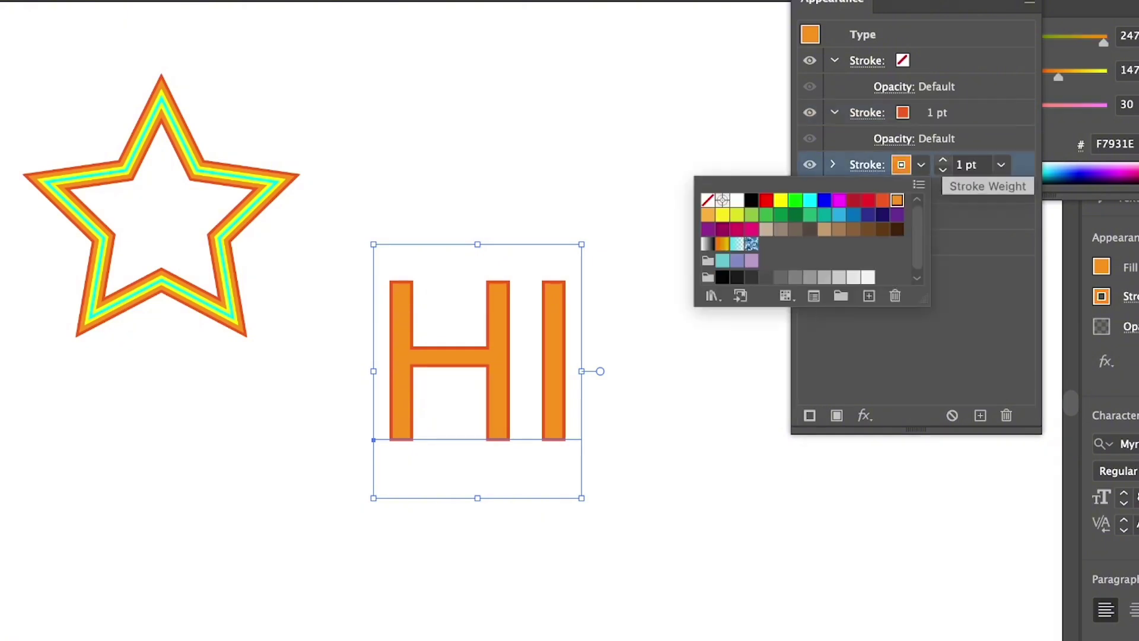
{"action": "left_click", "coordinate": [943, 160]}
{"action": "left_click", "coordinate": [944, 160]}
{"action": "left_click", "coordinate": [942, 160]}
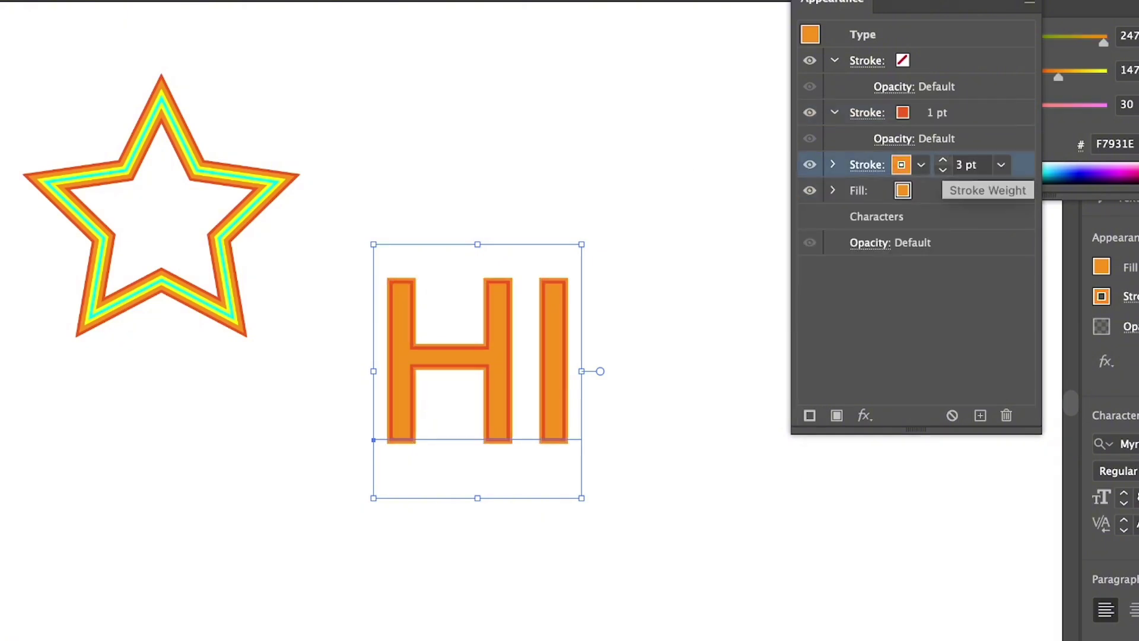
{"action": "left_click", "coordinate": [943, 160]}
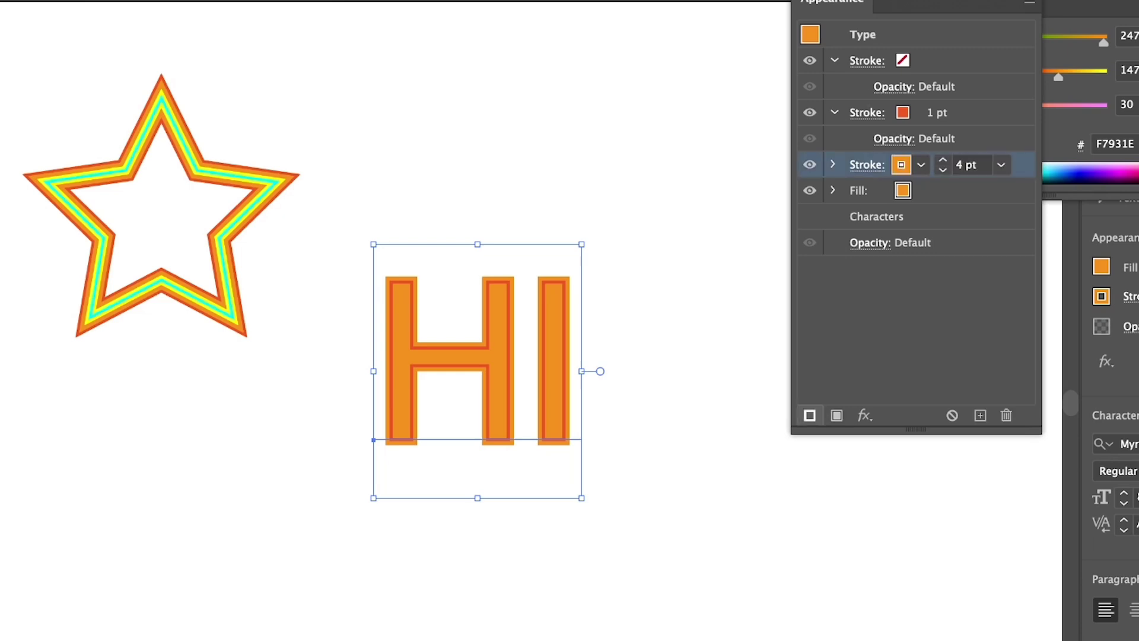
Step: Add a third stroke beneath the HI text's other strokes, orange-red (F15A24) and 6 pt wide, and leave the text deselected
{"action": "left_click", "coordinate": [810, 415]}
{"action": "left_click", "coordinate": [979, 190]}
{"action": "left_click", "coordinate": [921, 190]}
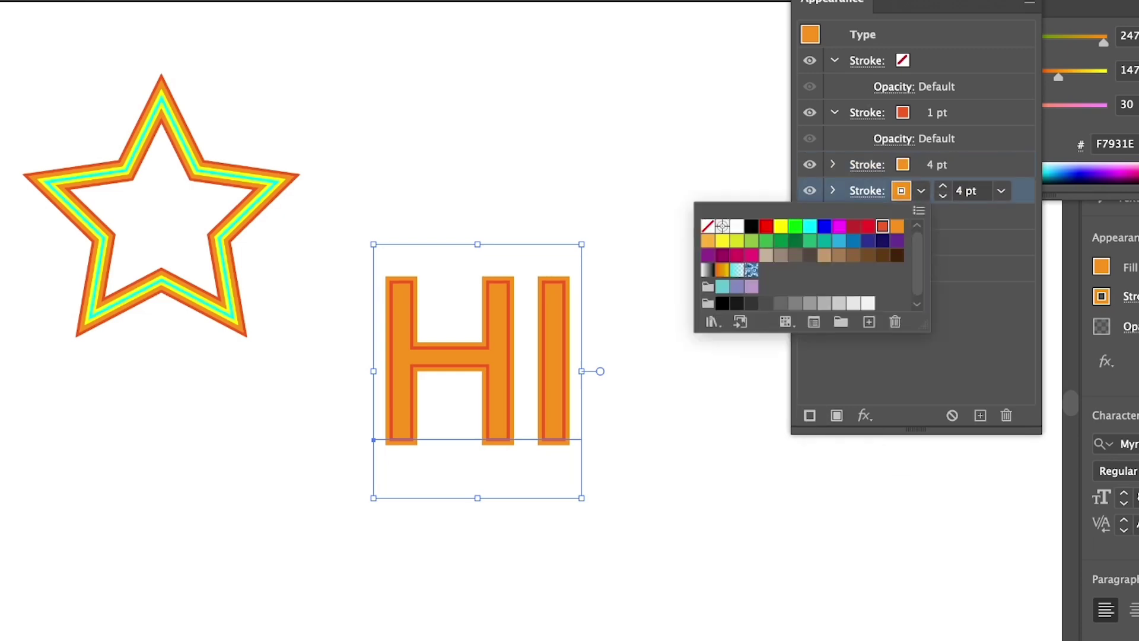
{"action": "left_click", "coordinate": [880, 226]}
{"action": "left_click", "coordinate": [943, 186]}
{"action": "left_click", "coordinate": [943, 186]}
{"action": "left_click", "coordinate": [914, 344]}
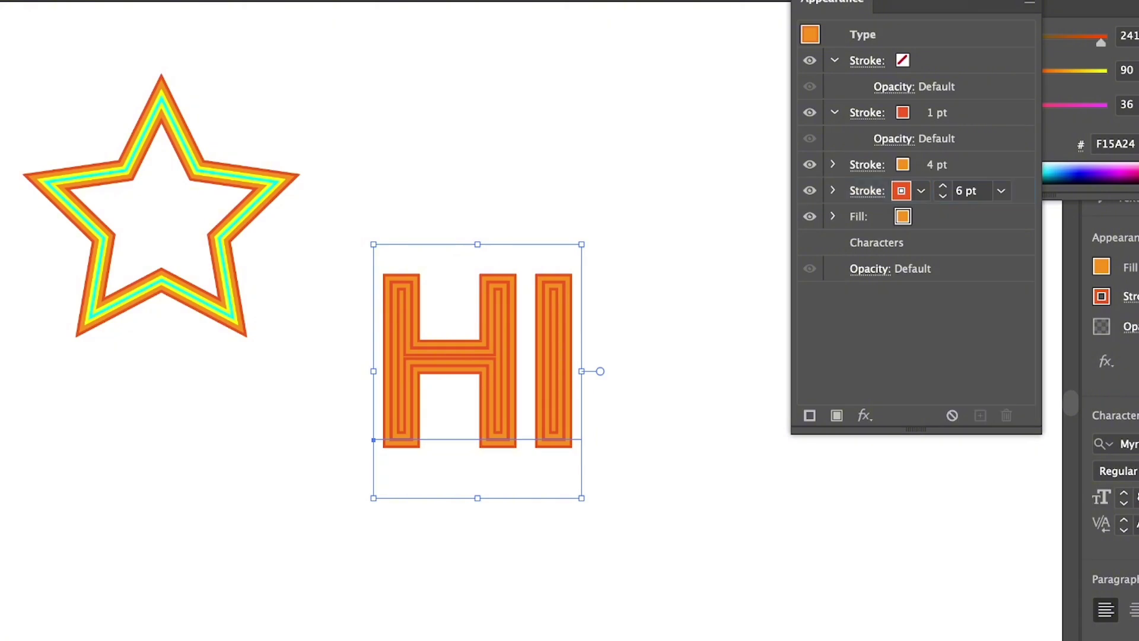
{"action": "left_click", "coordinate": [683, 333]}
{"action": "left_click", "coordinate": [499, 356]}
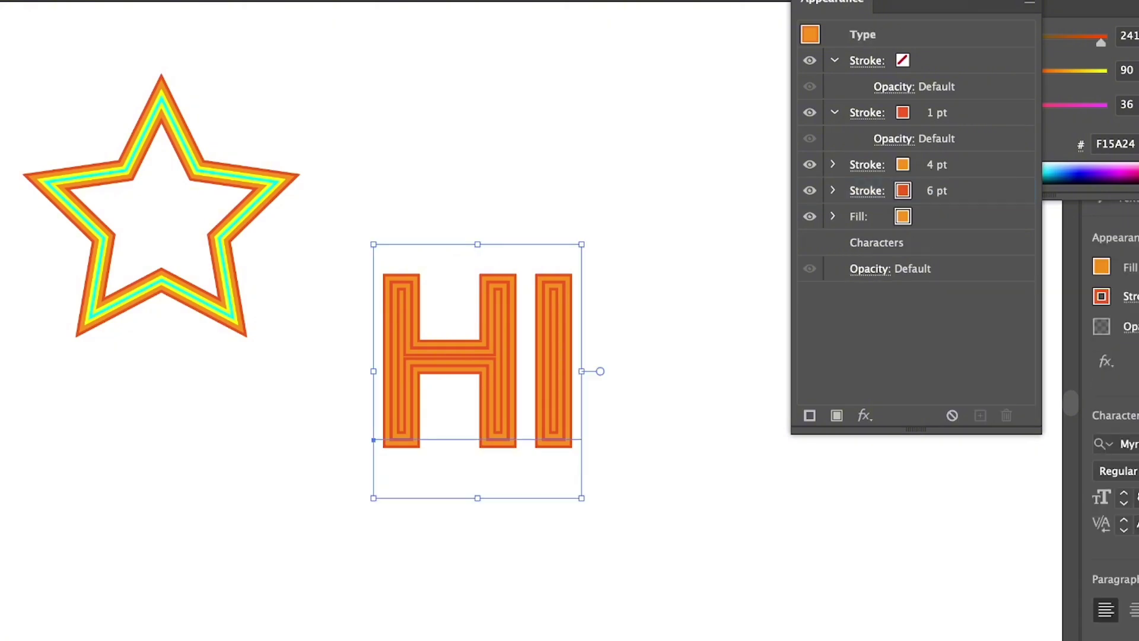
{"action": "left_click", "coordinate": [658, 344]}
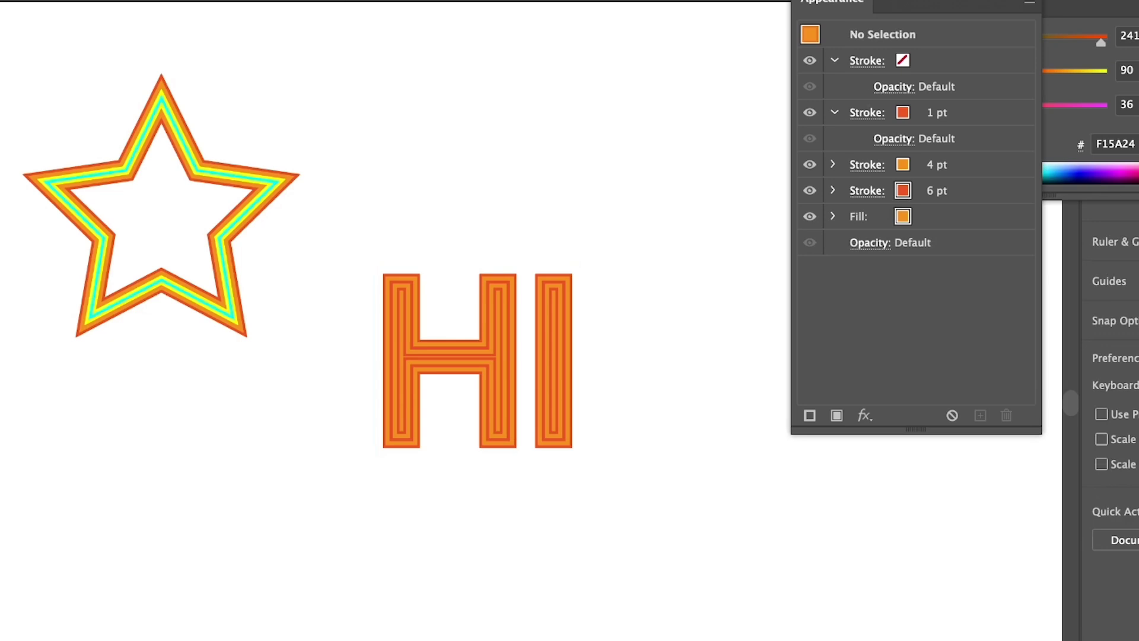
Step: Place a new point text object with the placeholder "Lorem ipsum" above the HI text and leave it selected as an object
{"action": "scroll", "coordinate": [296, 276], "scroll_direction": "up", "scroll_amount": 1}
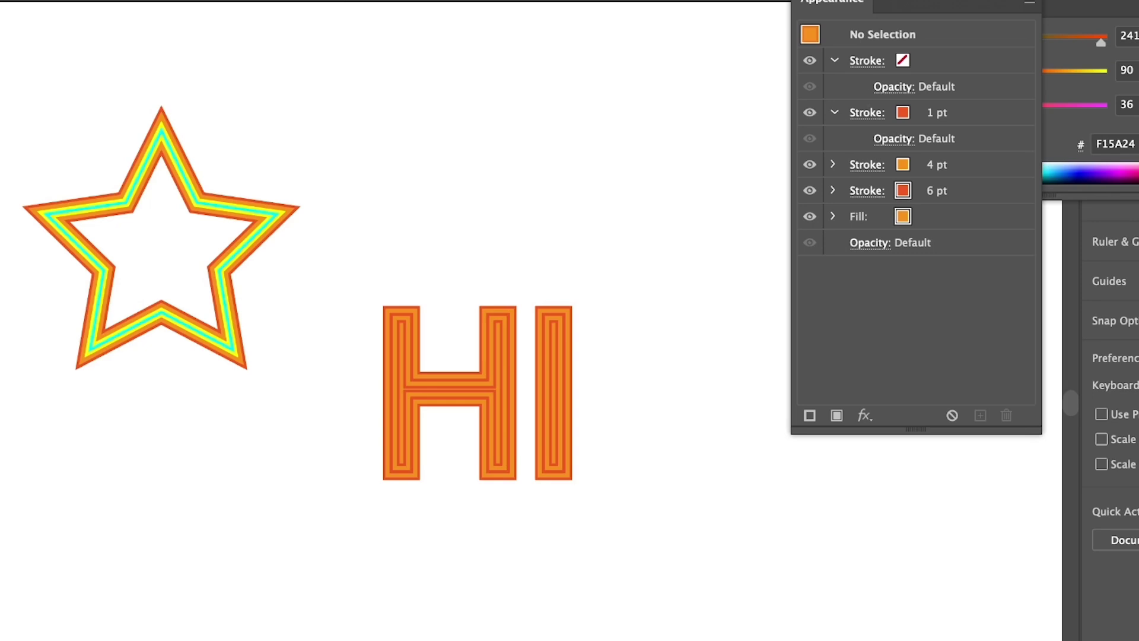
{"action": "key", "text": "t"}
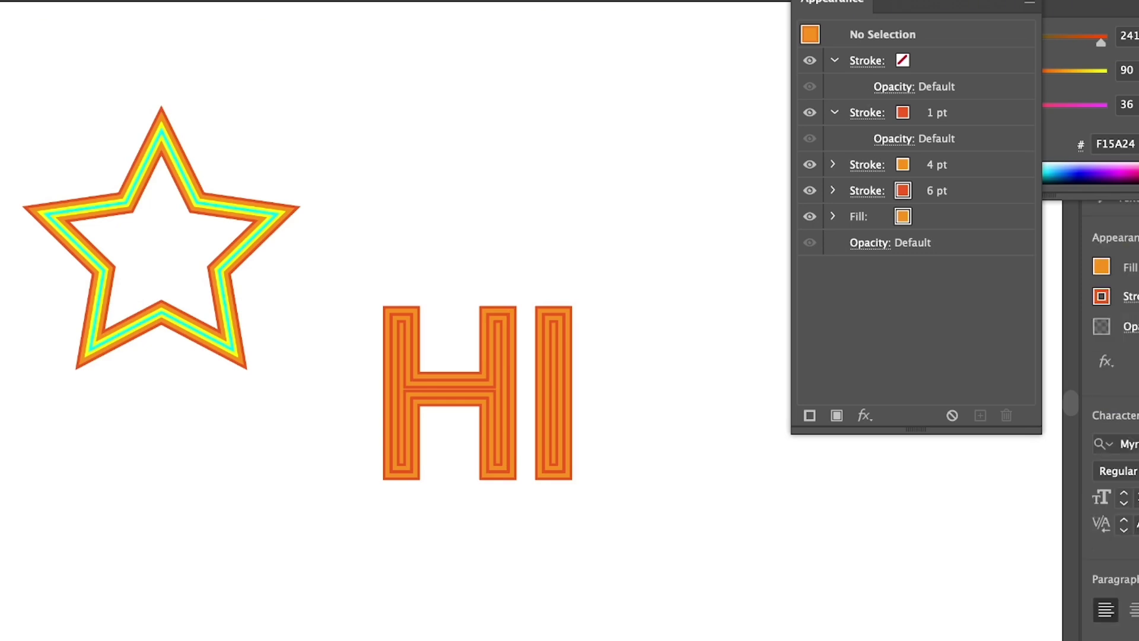
{"action": "left_click", "coordinate": [500, 185]}
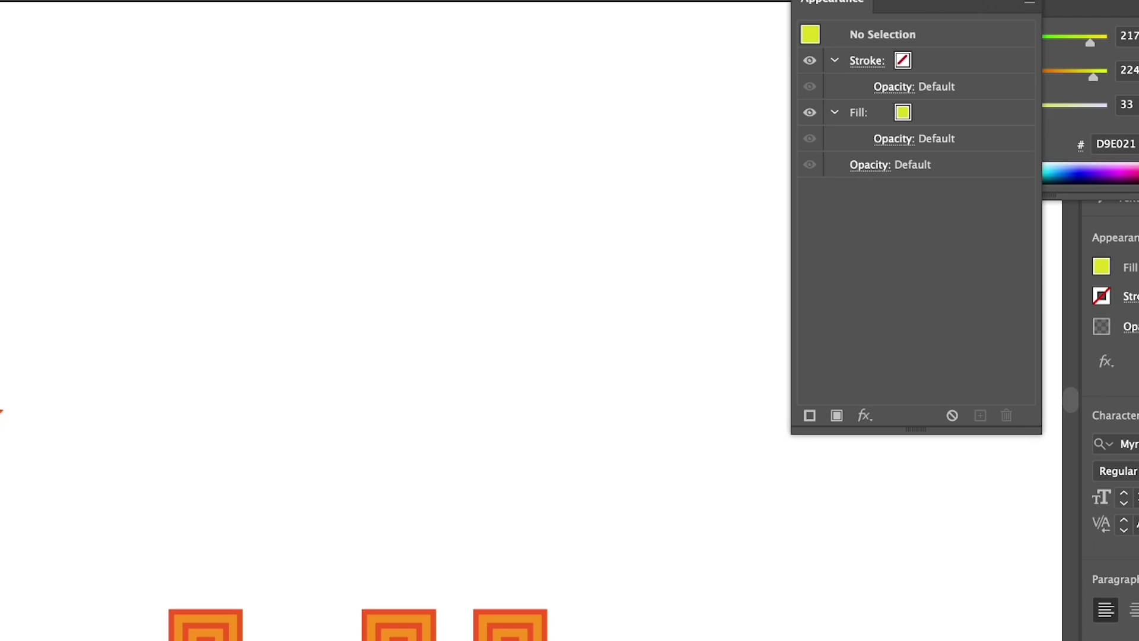
{"action": "left_click", "coordinate": [400, 260]}
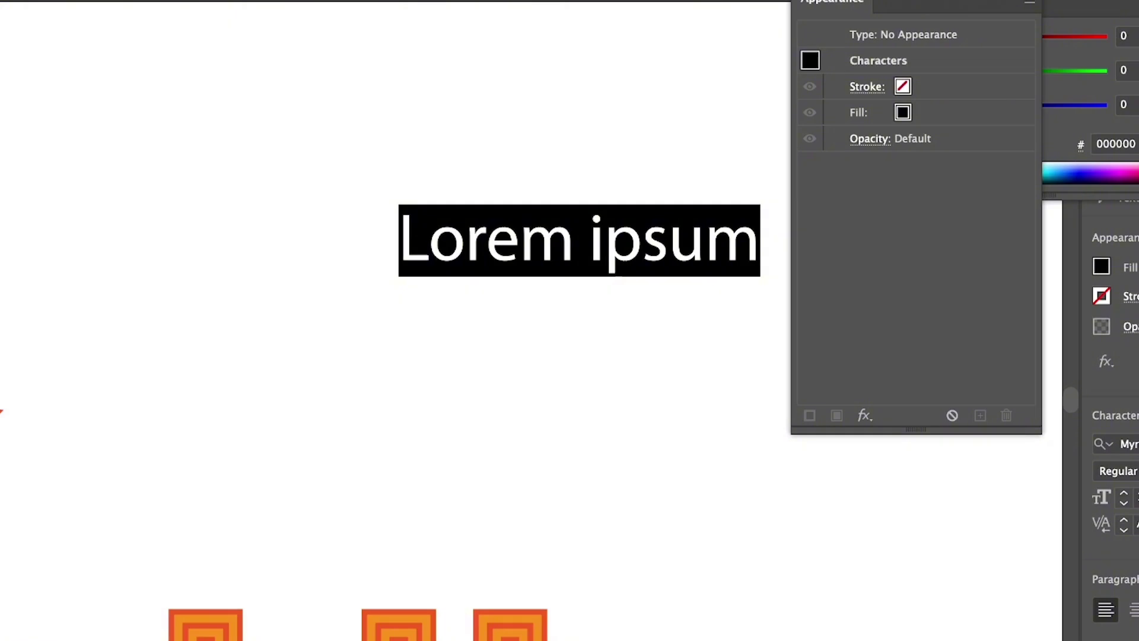
{"action": "left_click", "coordinate": [575, 243]}
{"action": "double_click", "coordinate": [573, 242]}
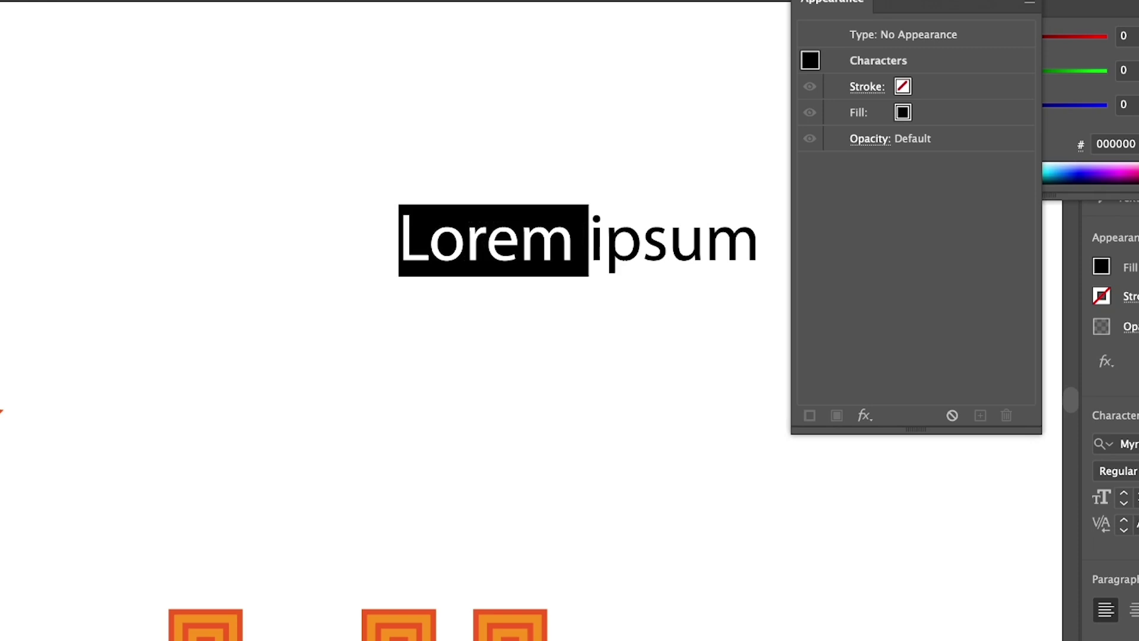
{"action": "key", "text": "super+shift+a"}
{"action": "left_click", "coordinate": [589, 242]}
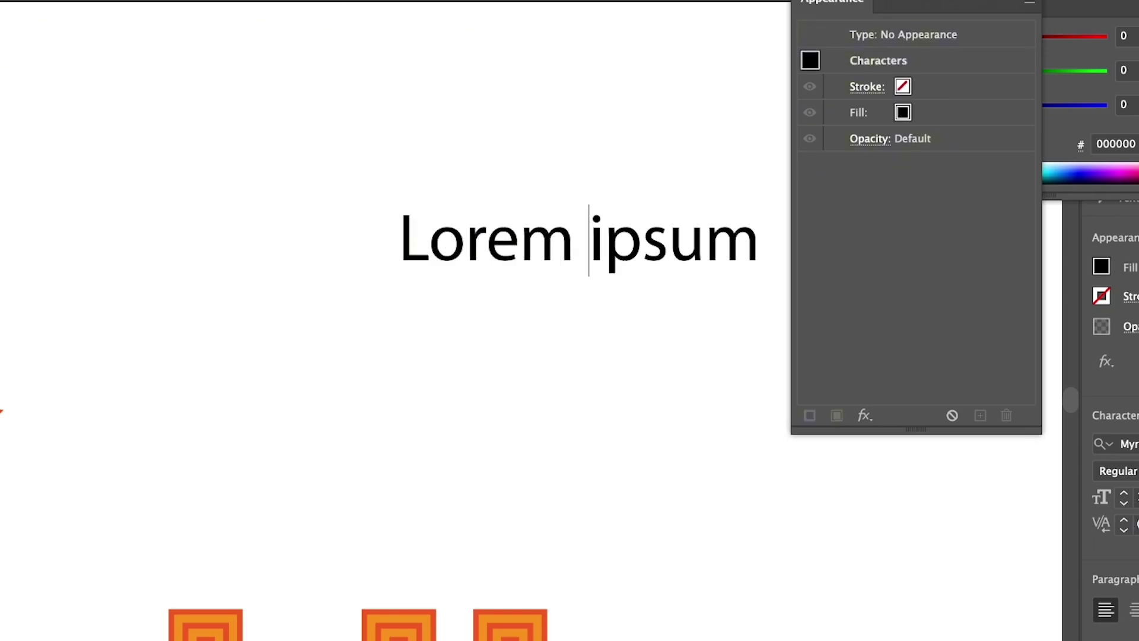
{"action": "key", "text": "Escape"}
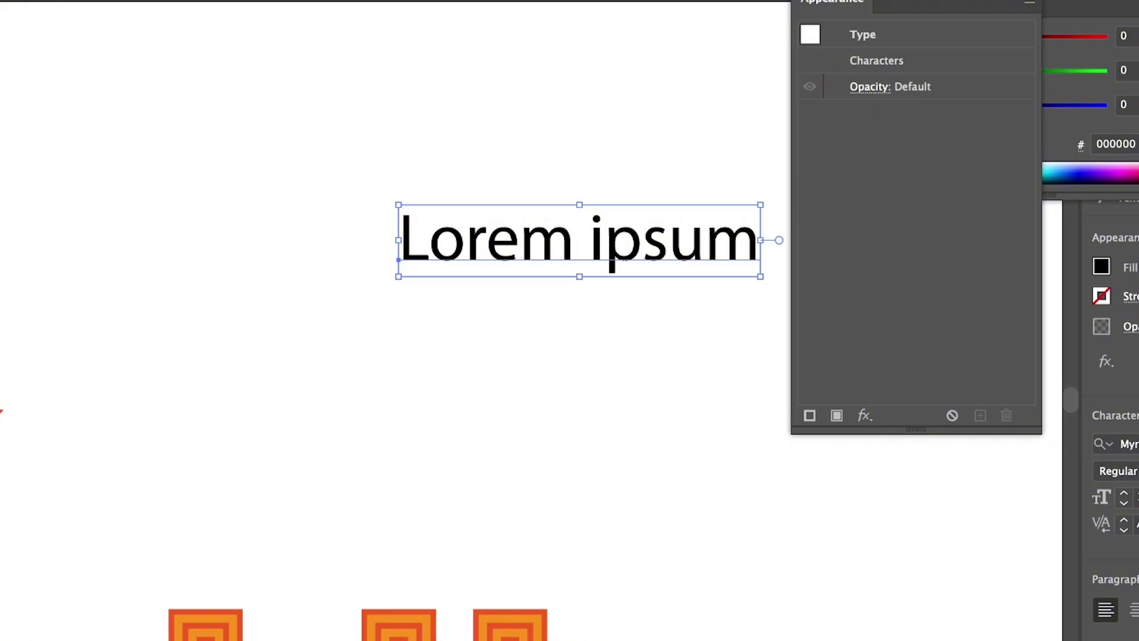
Step: Add a yellow-green (D9E021) fill to the Lorem ipsum text at the type level and move Characters above its stroke and fill
{"action": "left_click", "coordinate": [917, 35]}
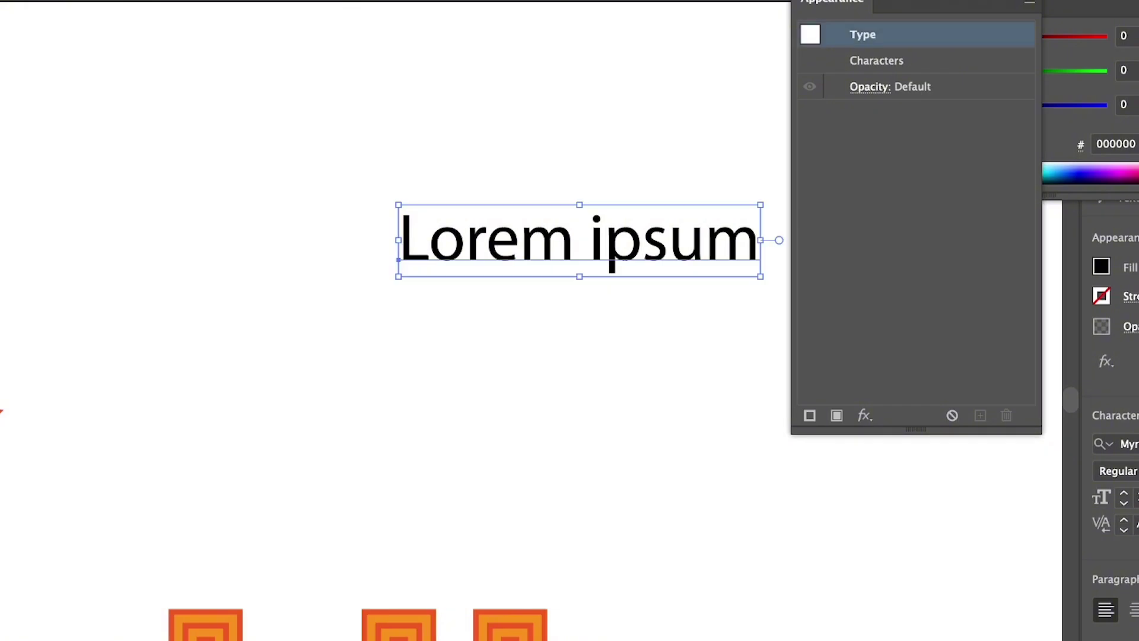
{"action": "left_click", "coordinate": [864, 415]}
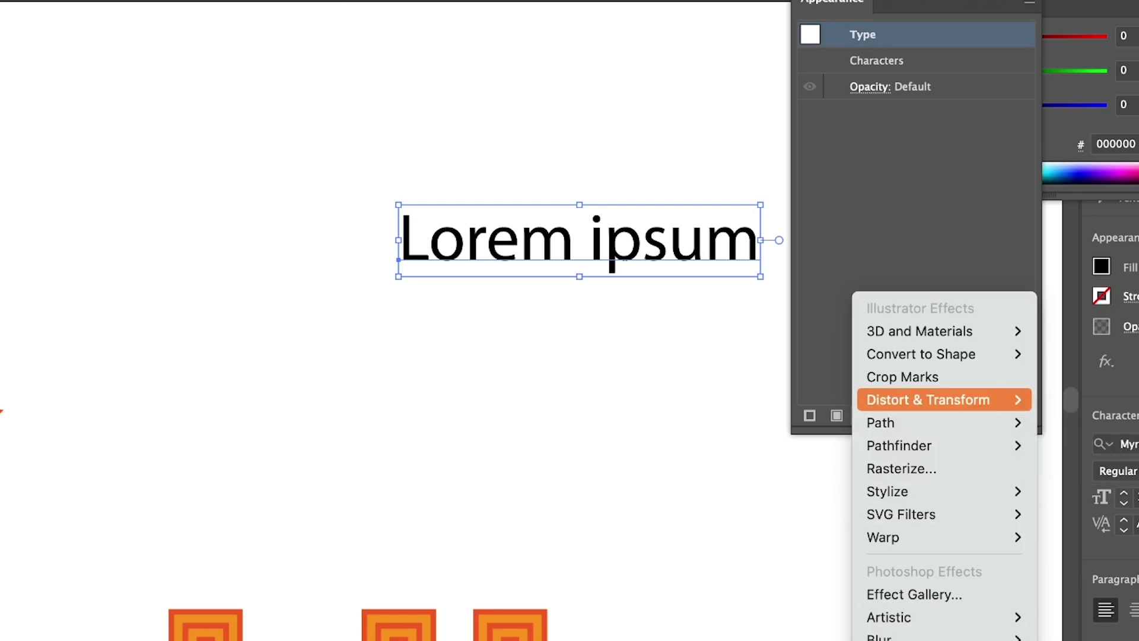
{"action": "left_click", "coordinate": [836, 416]}
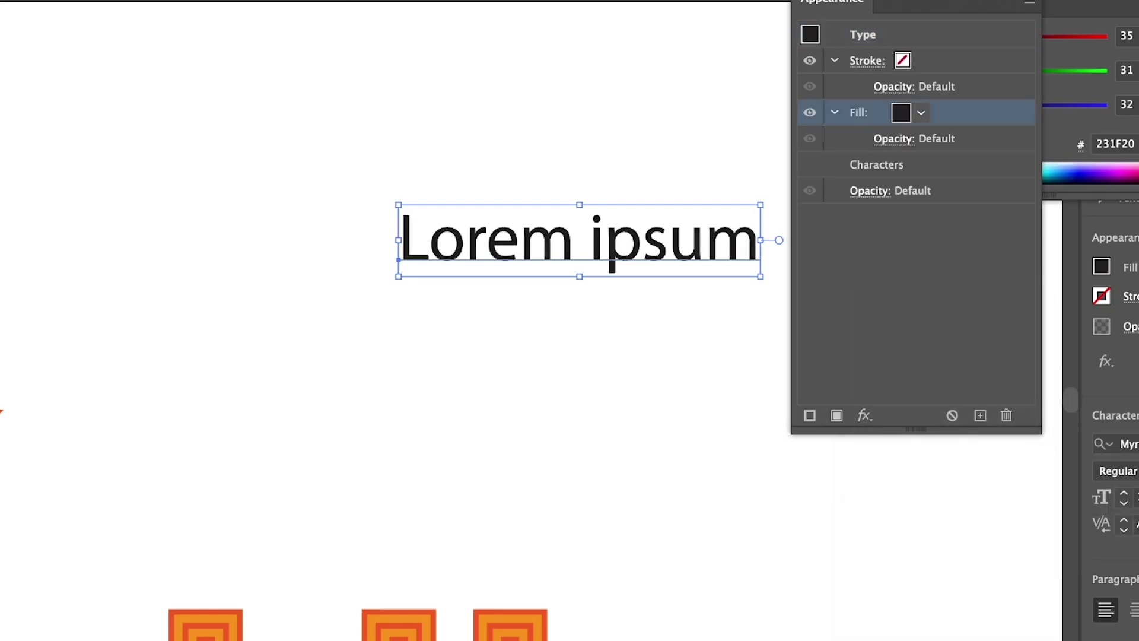
{"action": "left_click", "coordinate": [921, 112]}
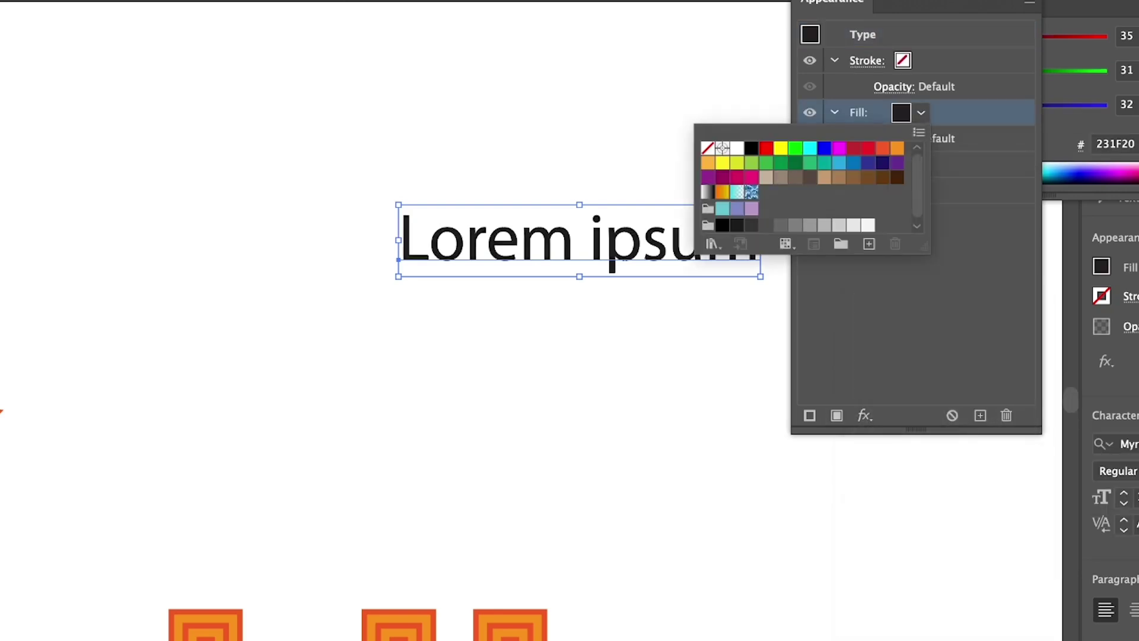
{"action": "left_click", "coordinate": [737, 162]}
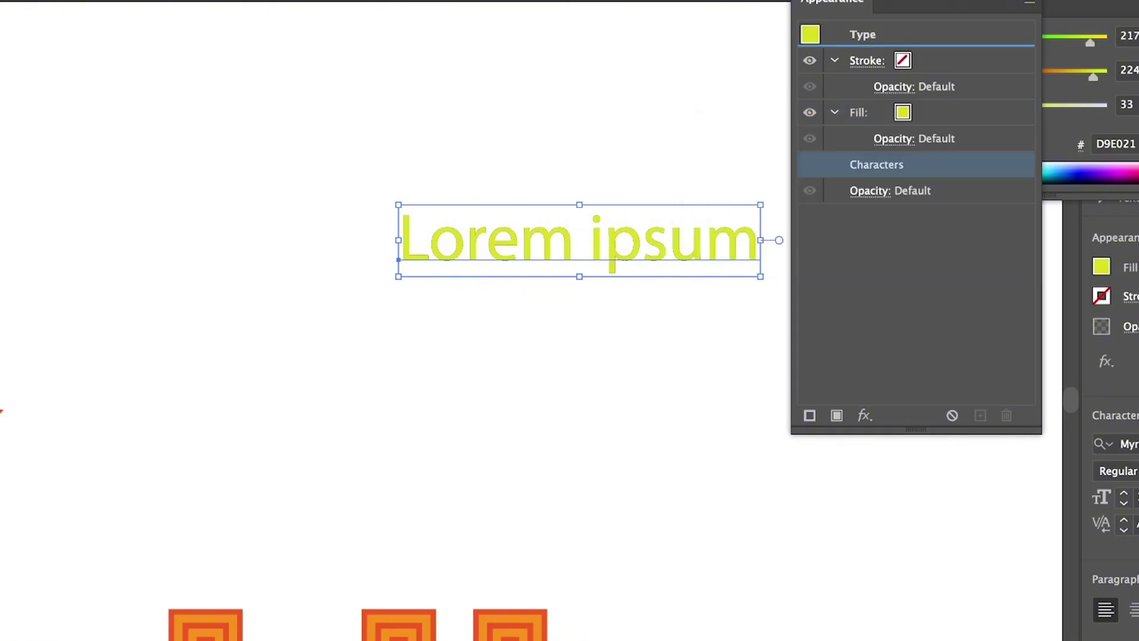
{"action": "left_click_drag", "start_coordinate": [877, 165], "coordinate": [877, 48]}
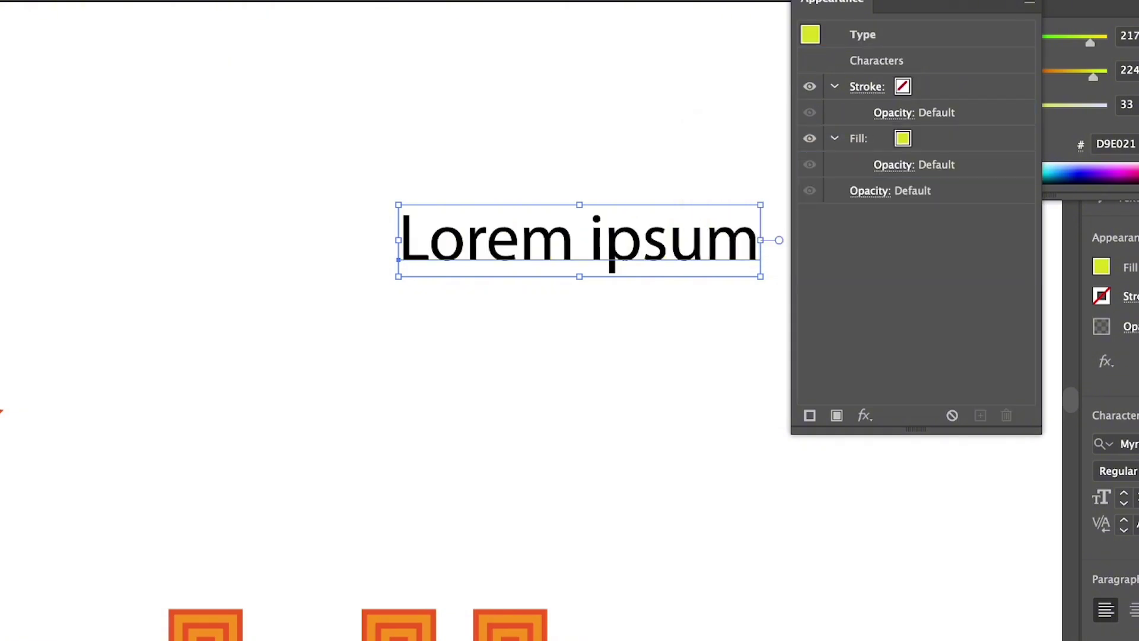
Step: Apply a Convert to Shape Rectangle effect to the yellow-green fill, relative size, with 2 pt extra width and 2 pt extra height
{"action": "left_click", "coordinate": [973, 139]}
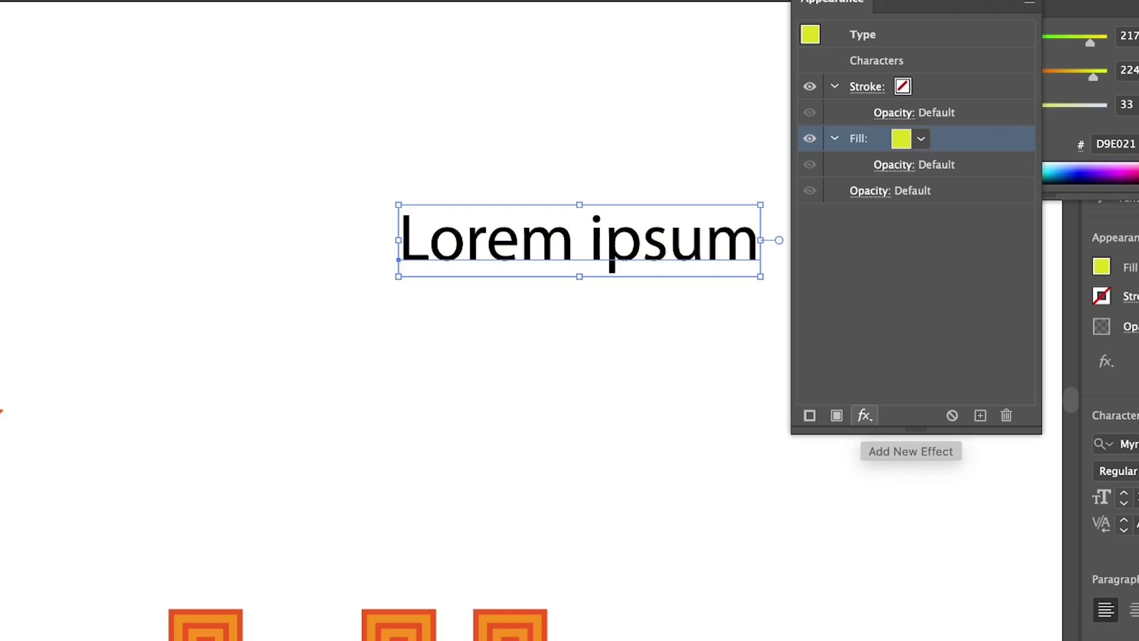
{"action": "left_click", "coordinate": [865, 415]}
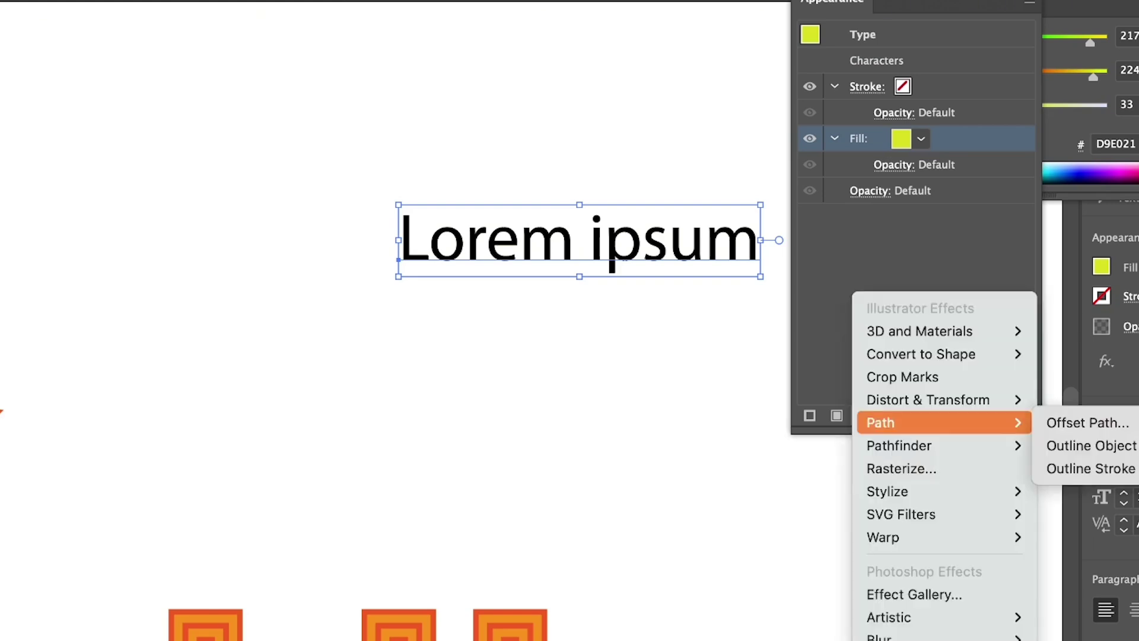
{"action": "mouse_move", "coordinate": [949, 354]}
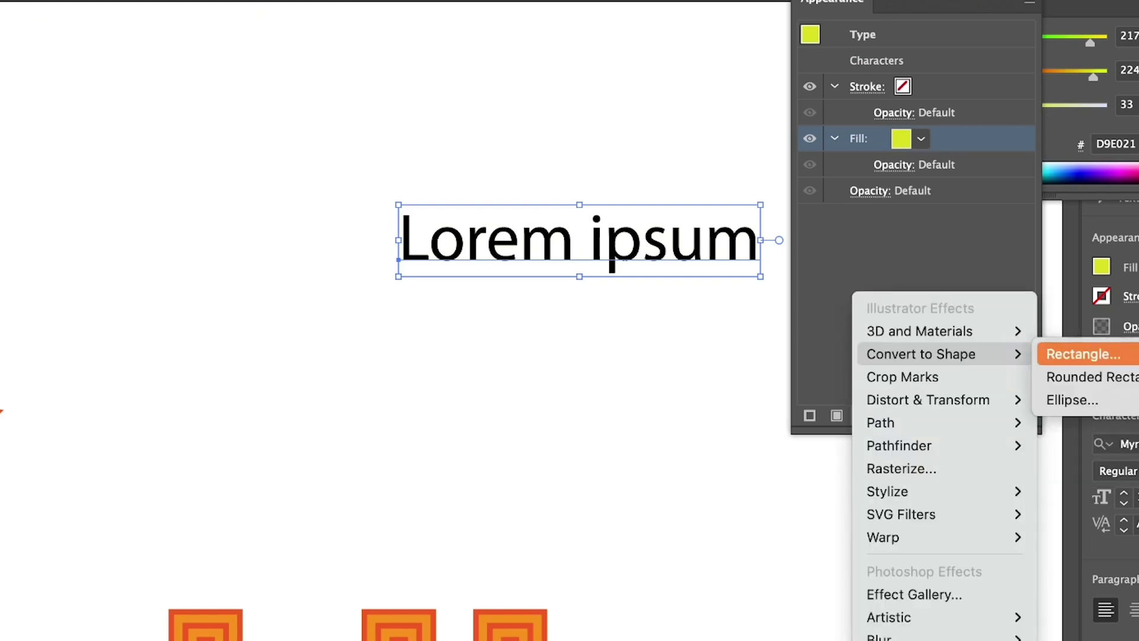
{"action": "left_click", "coordinate": [1084, 354]}
{"action": "left_click", "coordinate": [558, 342]}
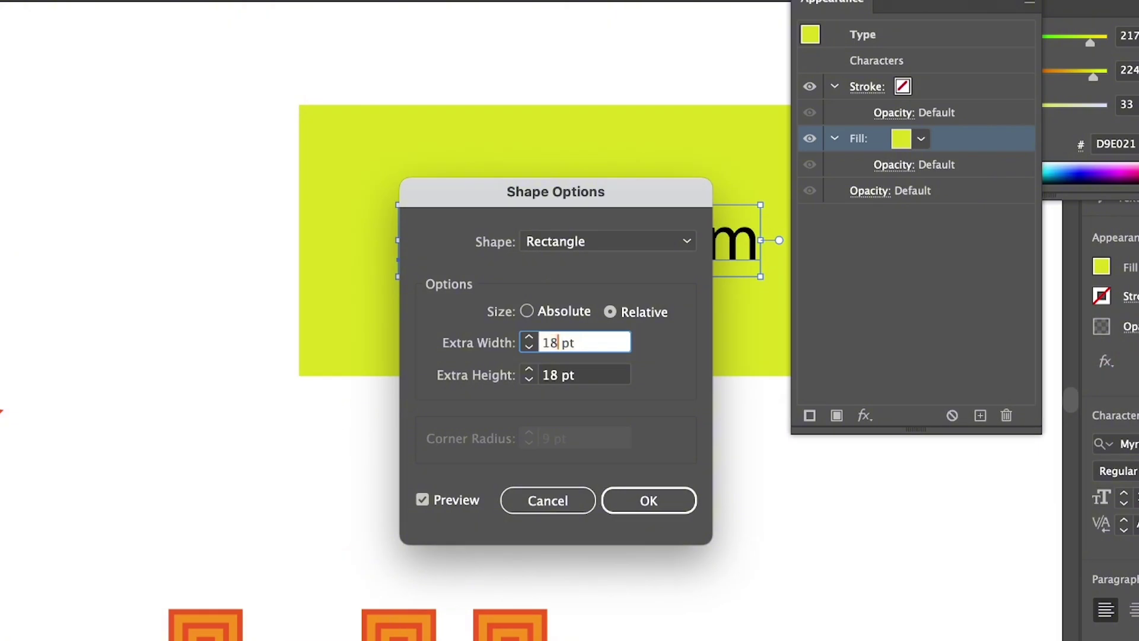
{"action": "double_click", "coordinate": [550, 342]}
{"action": "type", "text": "2"}
{"action": "key", "text": "Tab"}
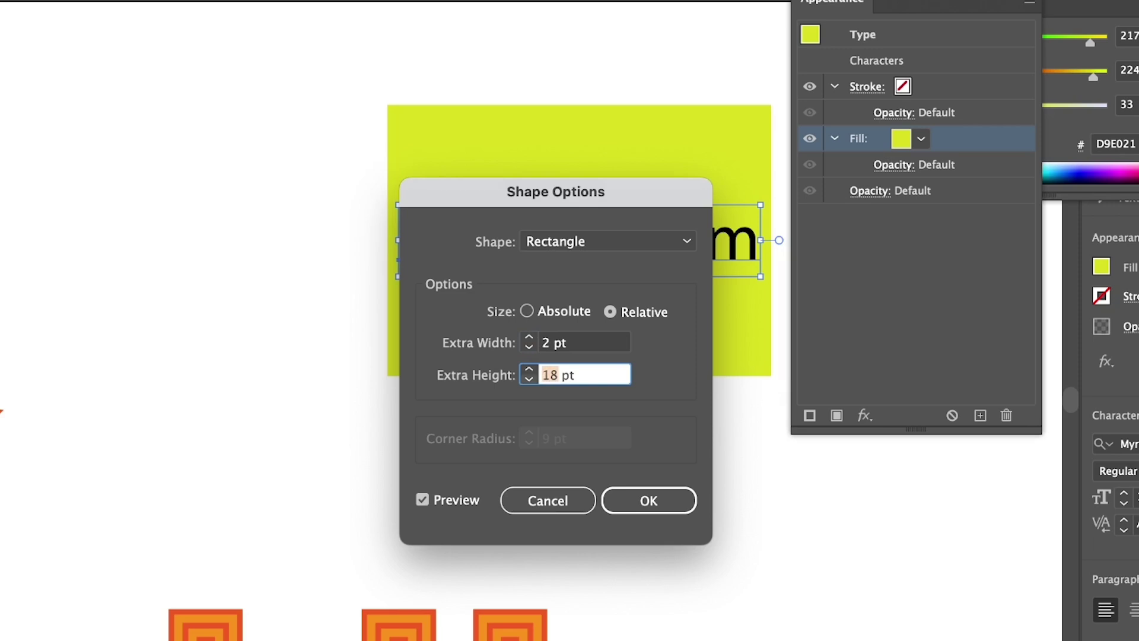
{"action": "type", "text": "2"}
{"action": "left_click_drag", "start_coordinate": [556, 191], "coordinate": [265, 97]}
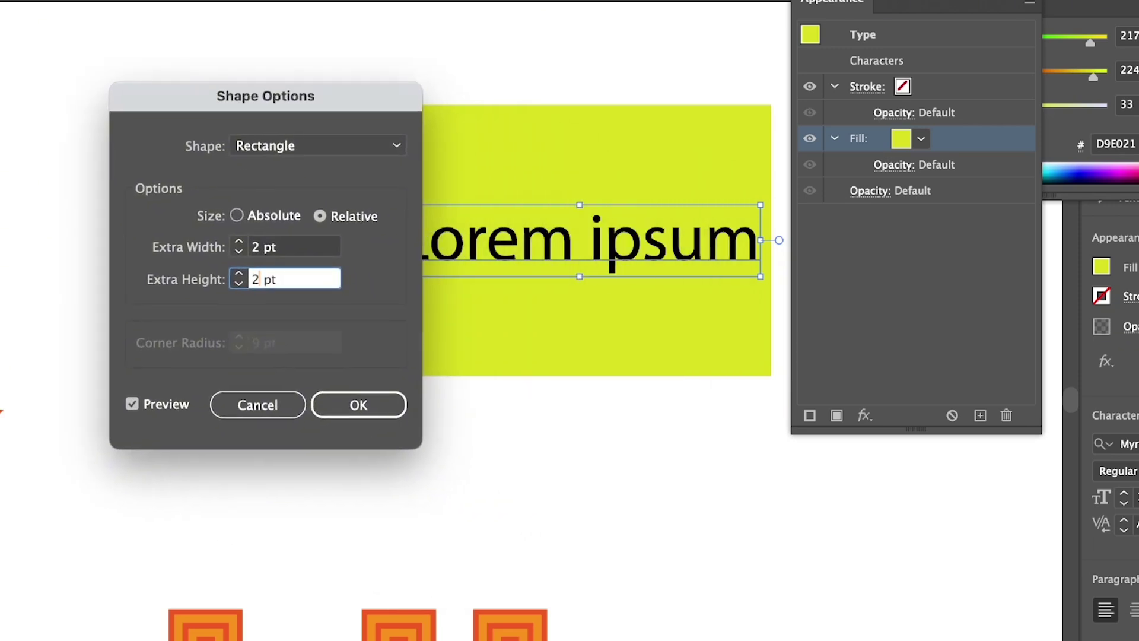
{"action": "left_click", "coordinate": [284, 247]}
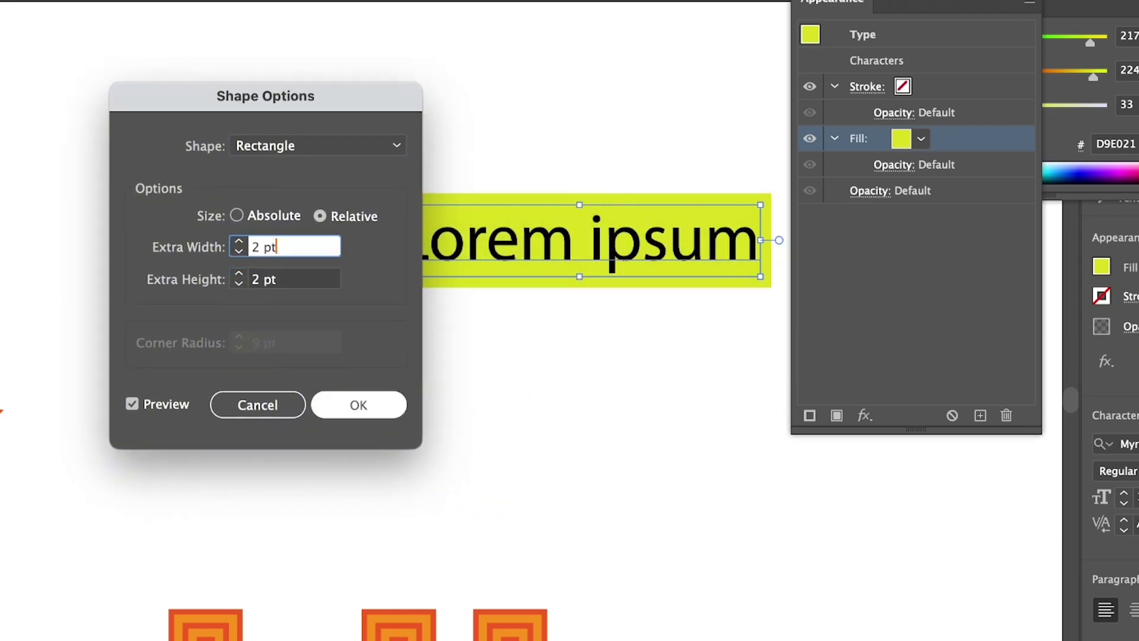
{"action": "key", "text": "Return"}
{"action": "key", "text": "Return"}
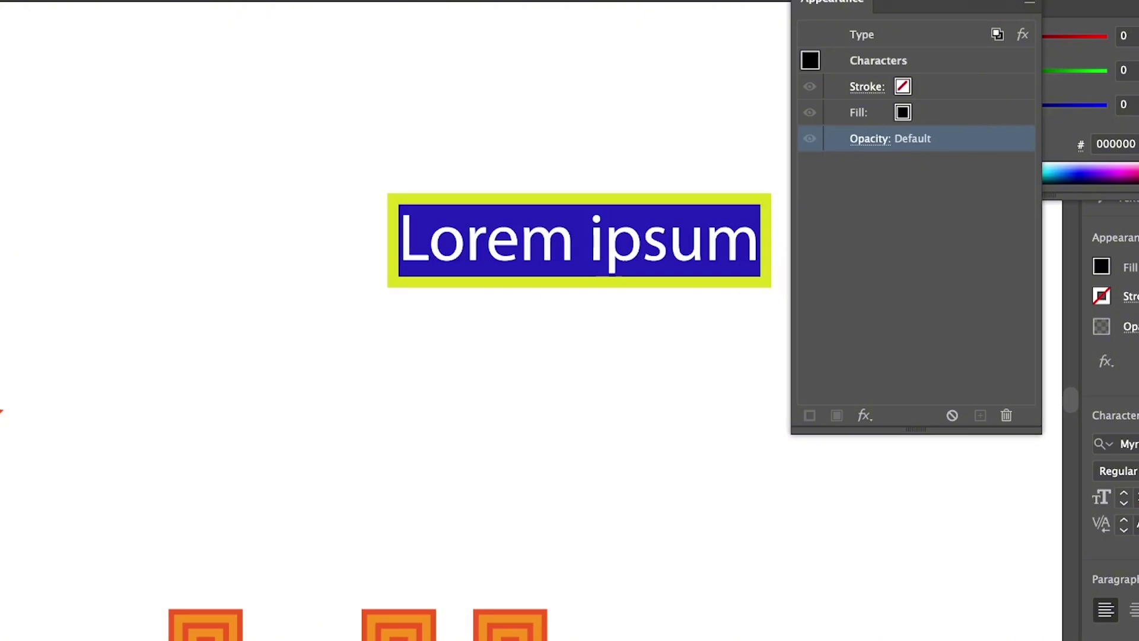
Step: Replace the placeholder text on the yellow-green rectangle with "hey there,"
{"action": "type", "text": "sd"}
{"action": "key", "text": "BackSpace"}
{"action": "key", "text": "BackSpace"}
{"action": "type", "text": "h"}
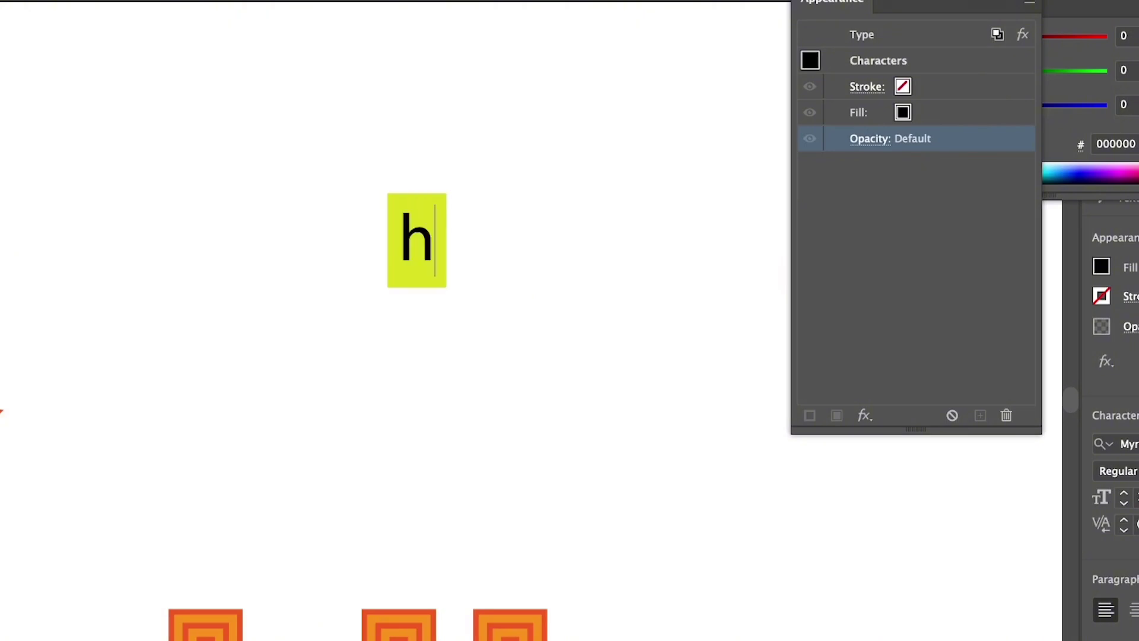
{"action": "type", "text": "ey there,"}
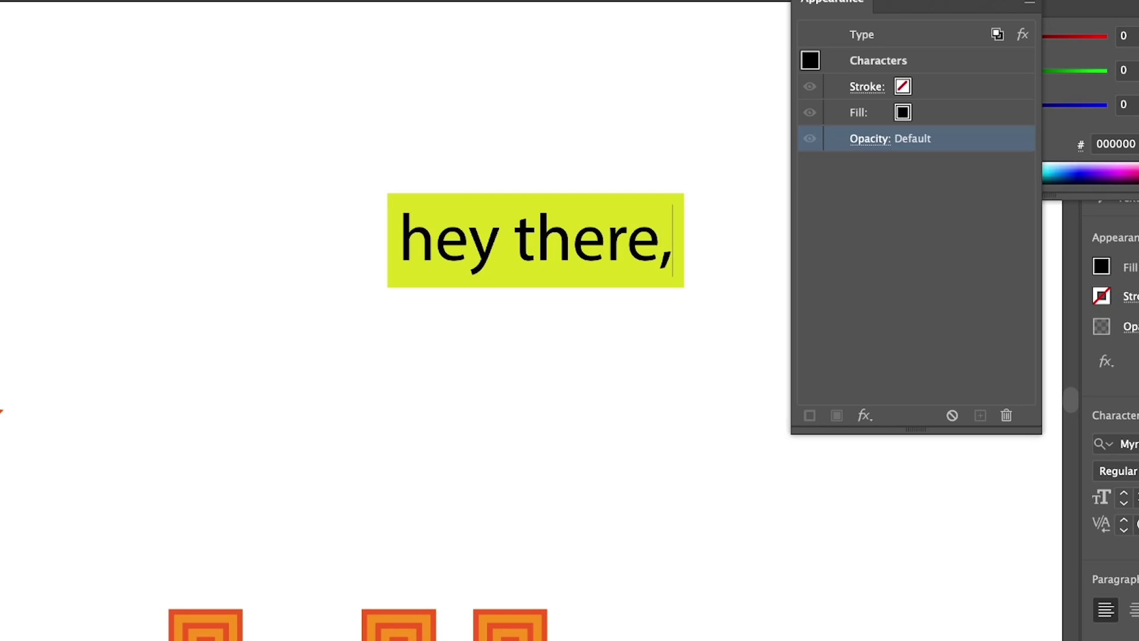
Step: Select all of the "hey there," text and set its character fill to orange (F7931E)
{"action": "triple_click", "coordinate": [587, 240]}
{"action": "left_click", "coordinate": [903, 112]}
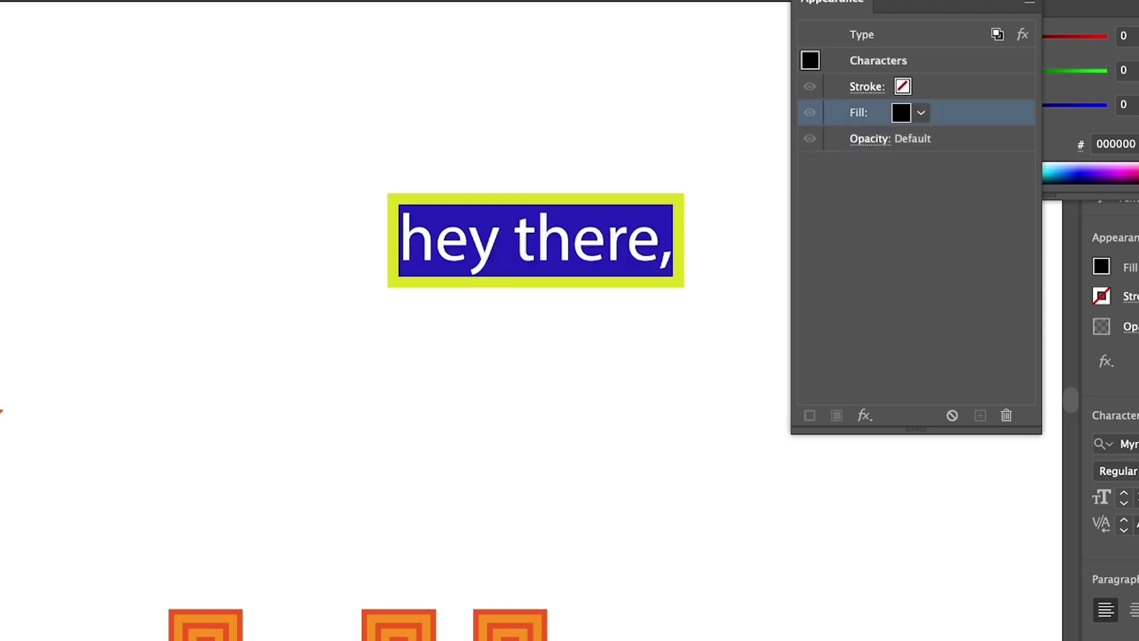
{"action": "left_click", "coordinate": [921, 112]}
{"action": "left_click", "coordinate": [895, 148]}
{"action": "left_click", "coordinate": [920, 112]}
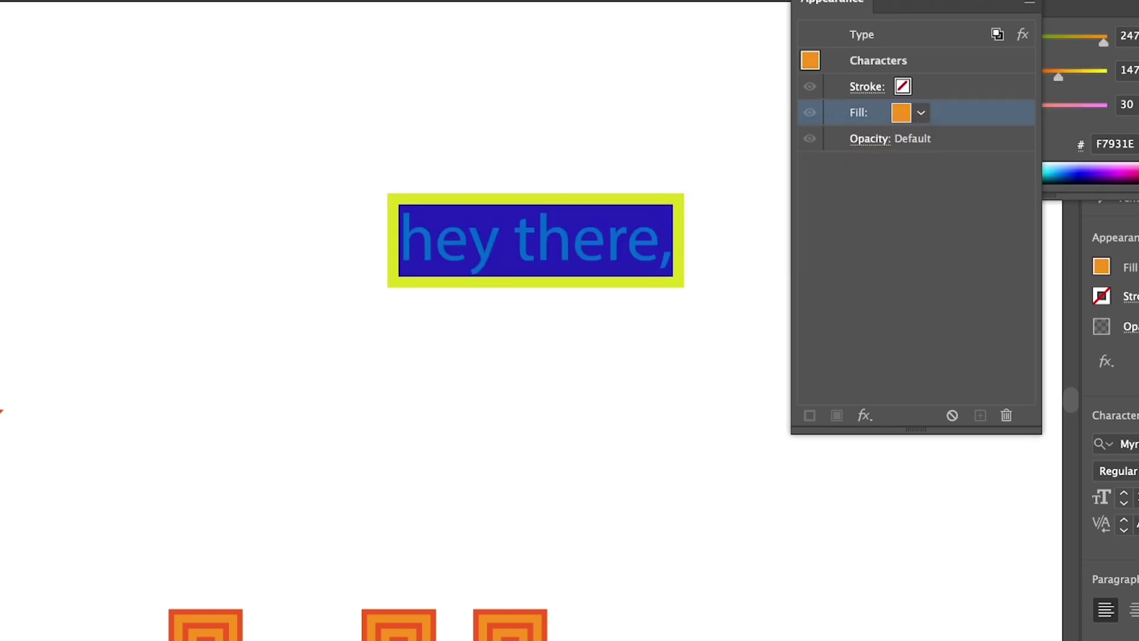
{"action": "left_click", "coordinate": [672, 242]}
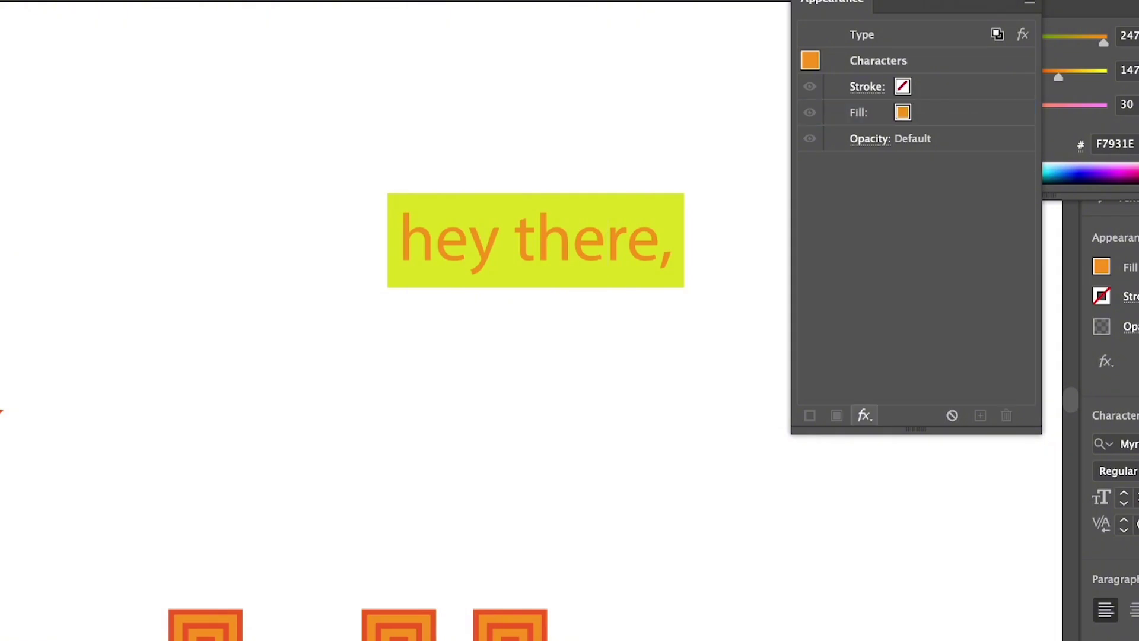
{"action": "left_click", "coordinate": [864, 415]}
{"action": "mouse_move", "coordinate": [869, 422]}
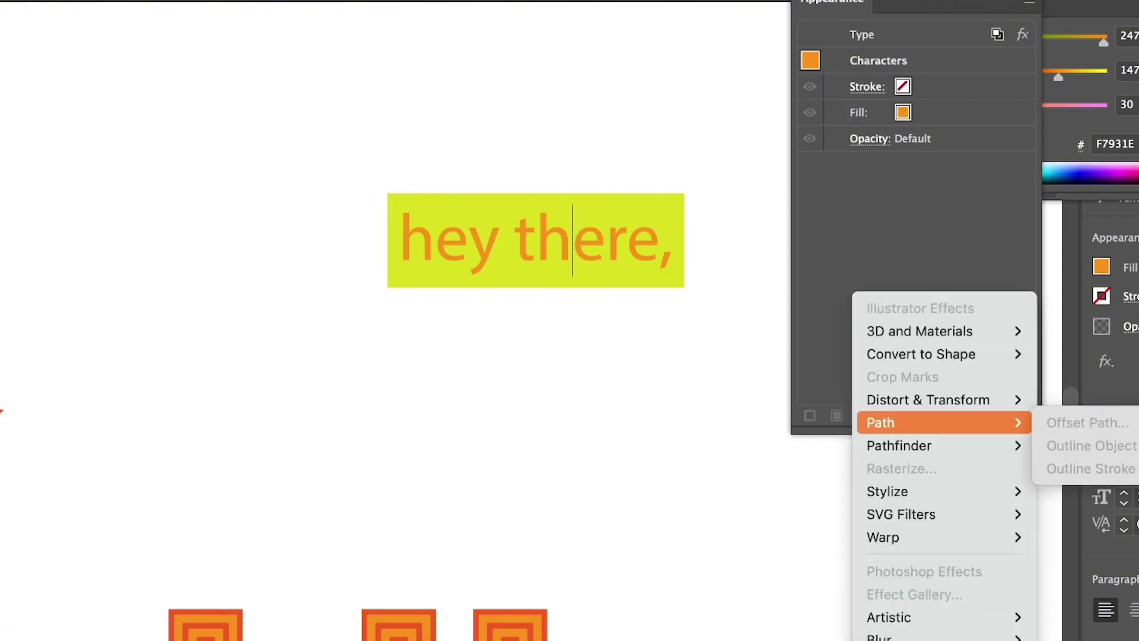
{"action": "key", "text": "Escape"}
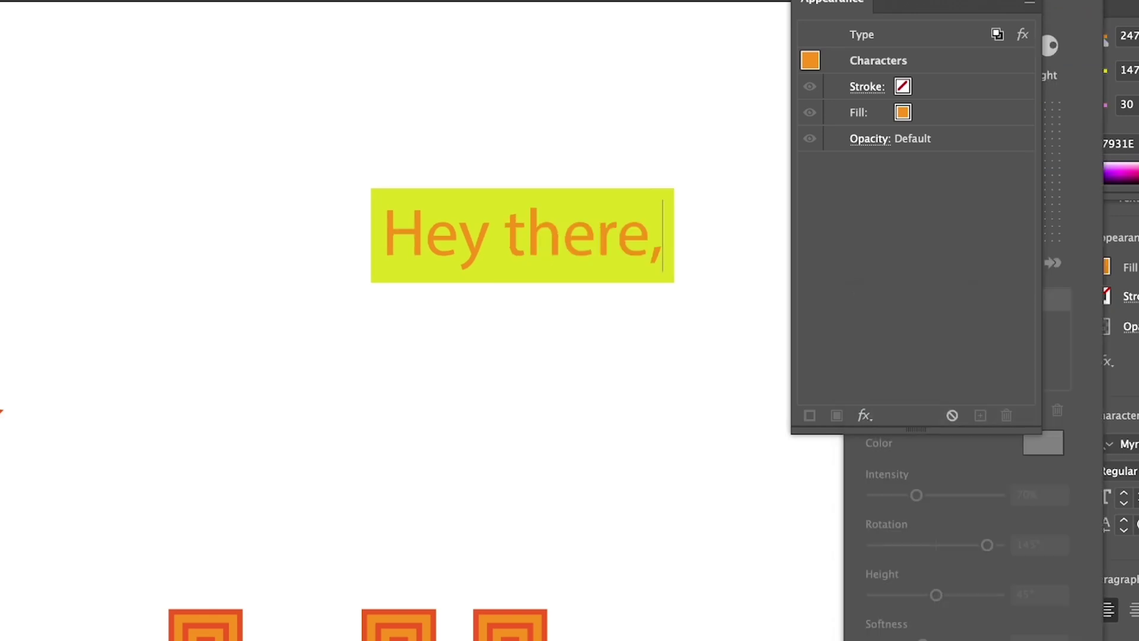
Step: Leave text editing and delete the Rectangle effect from the yellow-green fill of the "Hey there," type object
{"action": "left_click", "coordinate": [595, 235]}
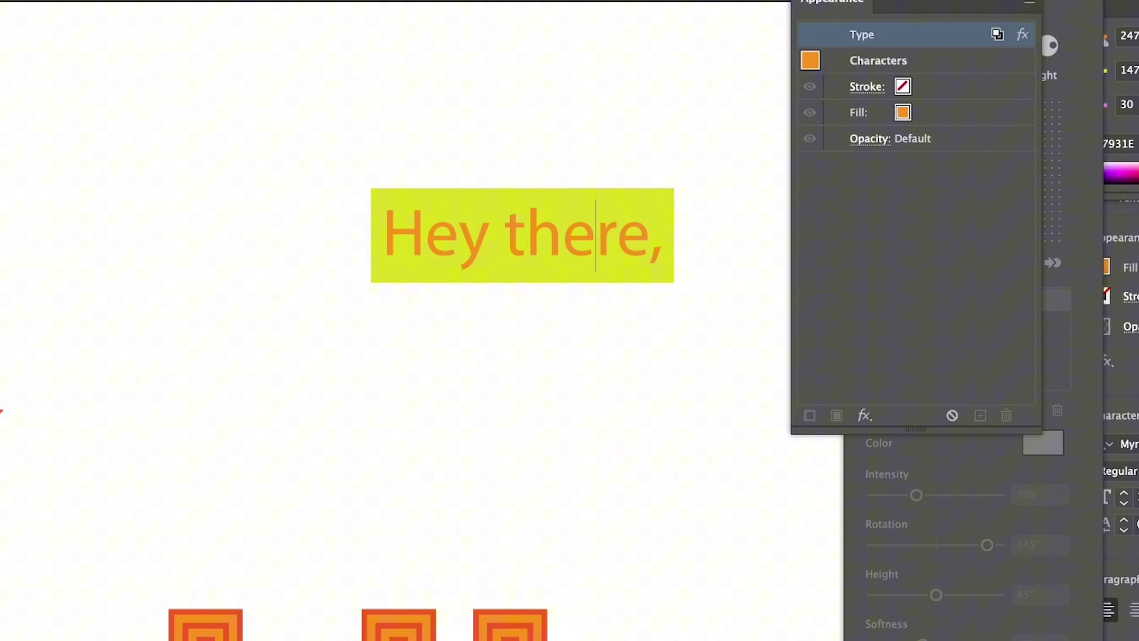
{"action": "key", "text": "Escape"}
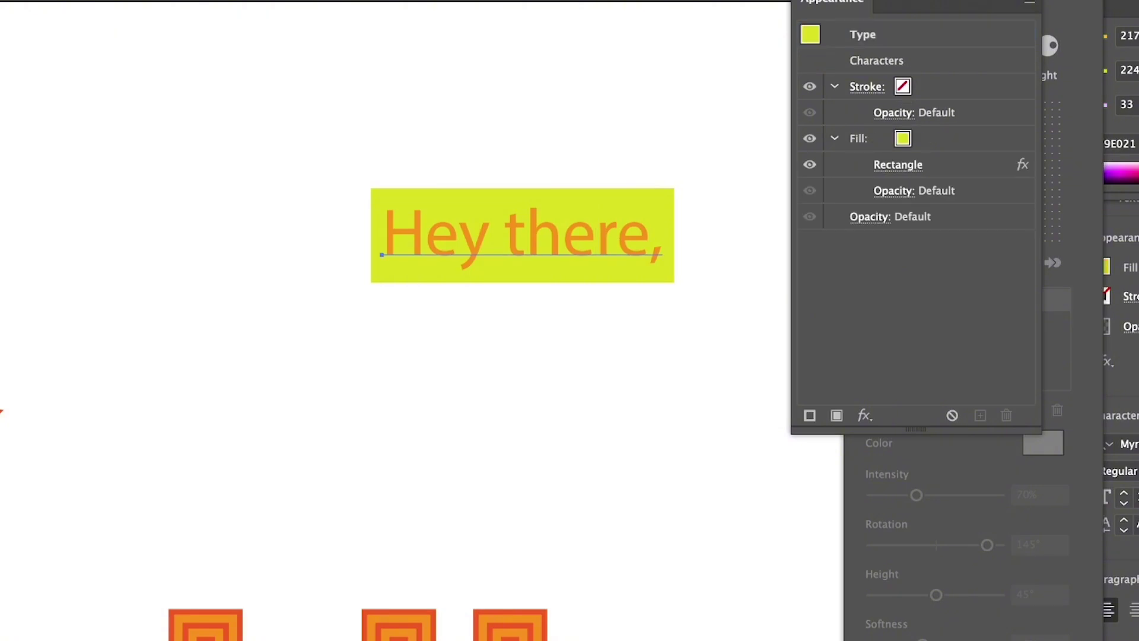
{"action": "left_click", "coordinate": [897, 164]}
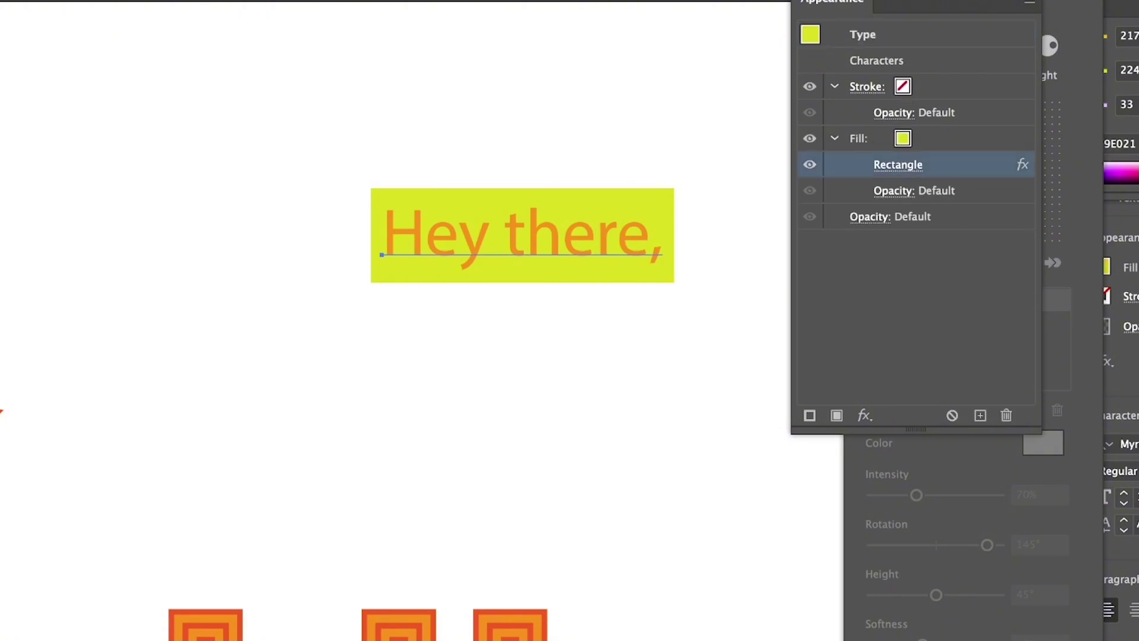
{"action": "left_click", "coordinate": [1007, 416]}
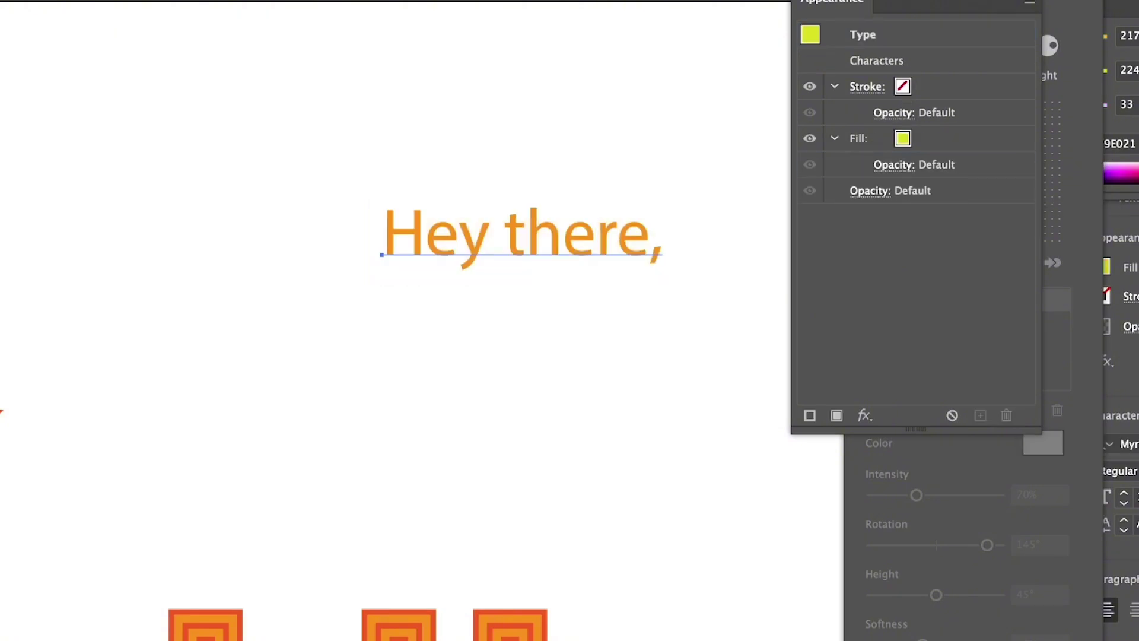
Step: Apply the 3D and Materials Inflate effect to the whole "Hey there," type object rather than its characters
{"action": "triple_click", "coordinate": [439, 235]}
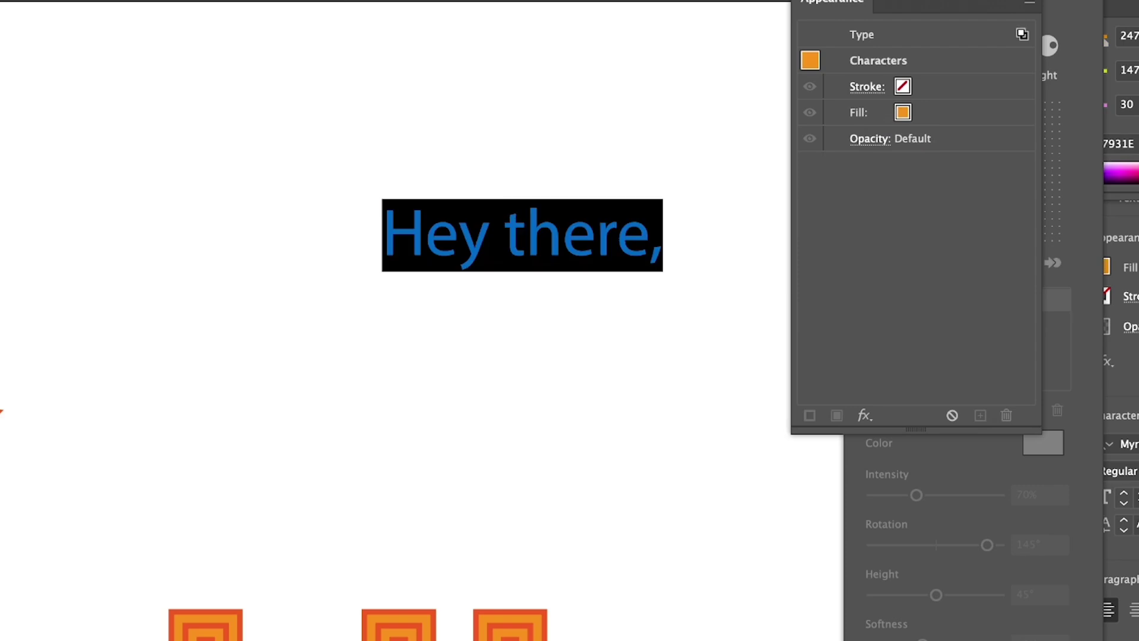
{"action": "left_click", "coordinate": [563, 236]}
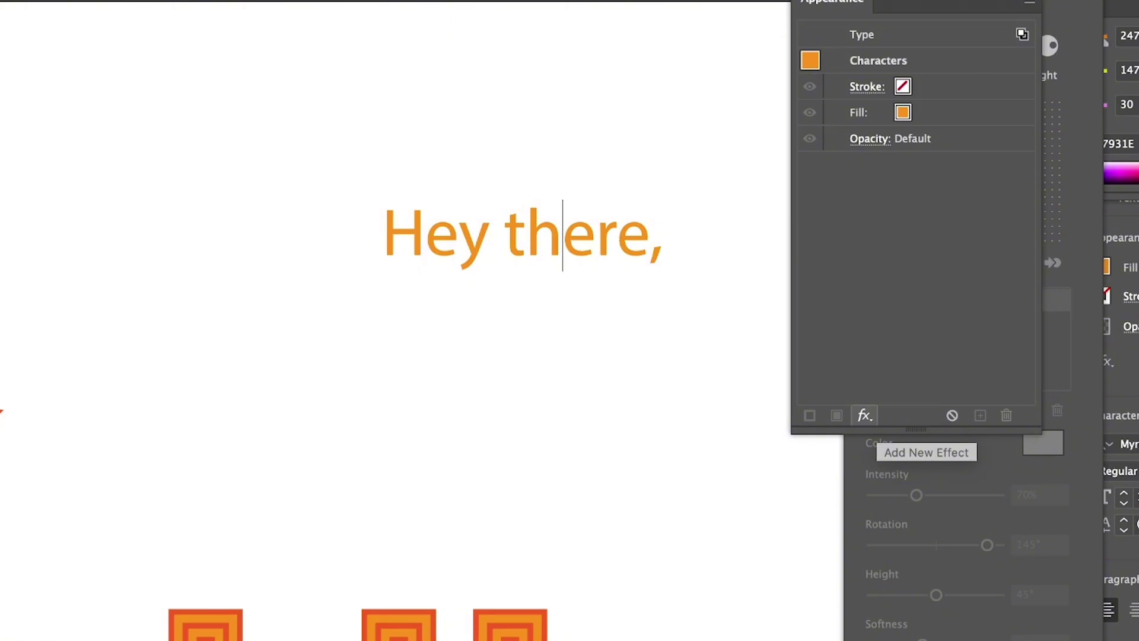
{"action": "key", "text": "Escape"}
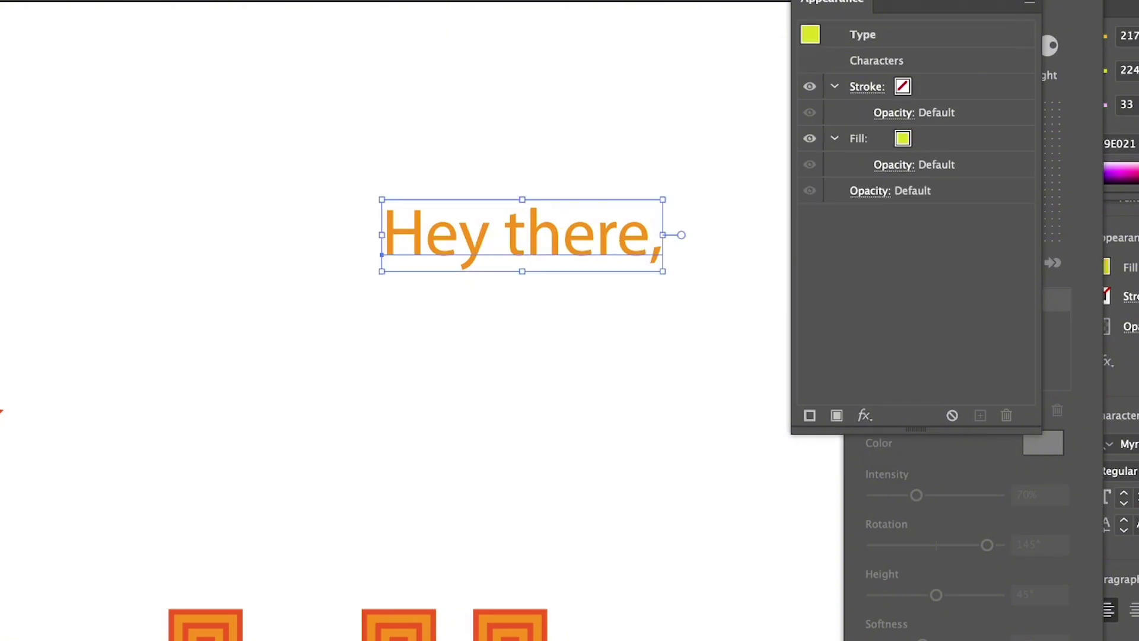
{"action": "left_click", "coordinate": [864, 416]}
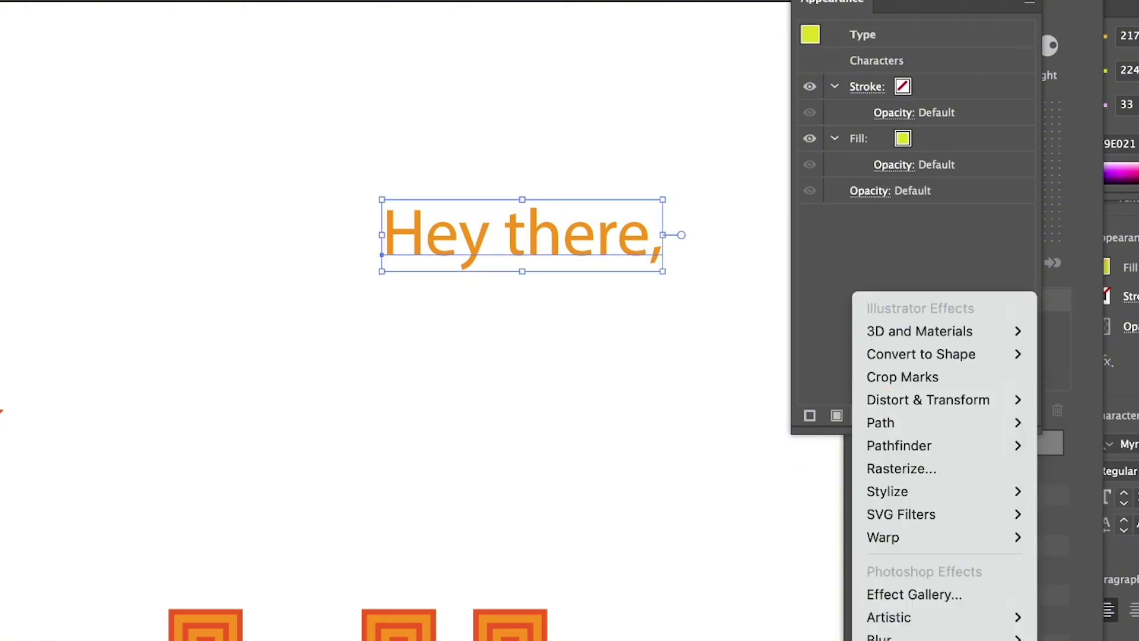
{"action": "mouse_move", "coordinate": [928, 400]}
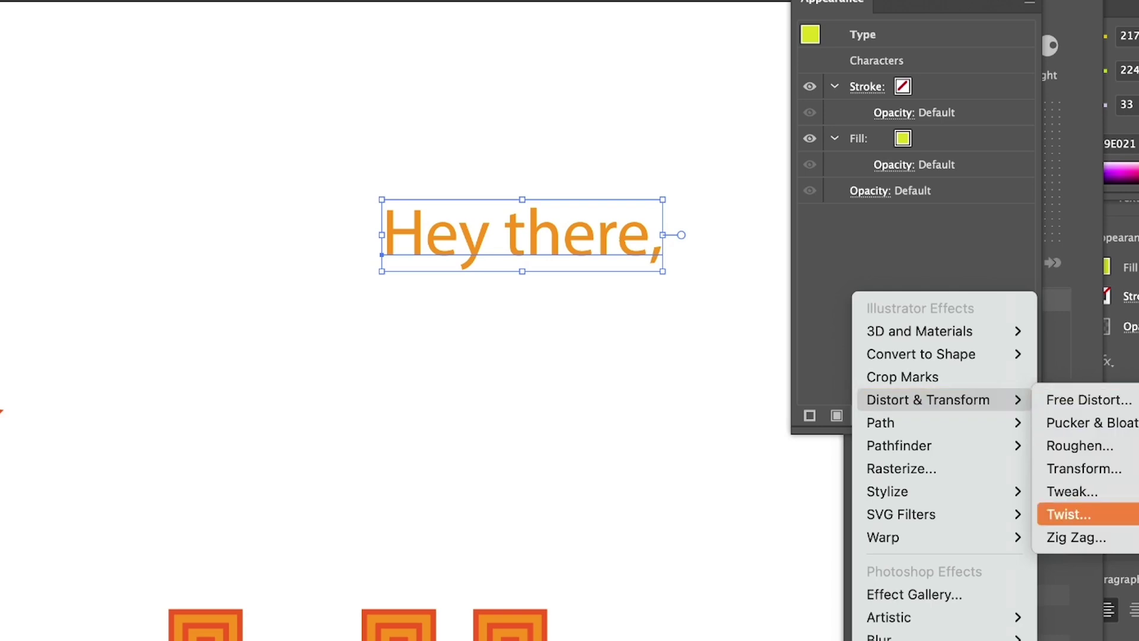
{"action": "mouse_move", "coordinate": [926, 331]}
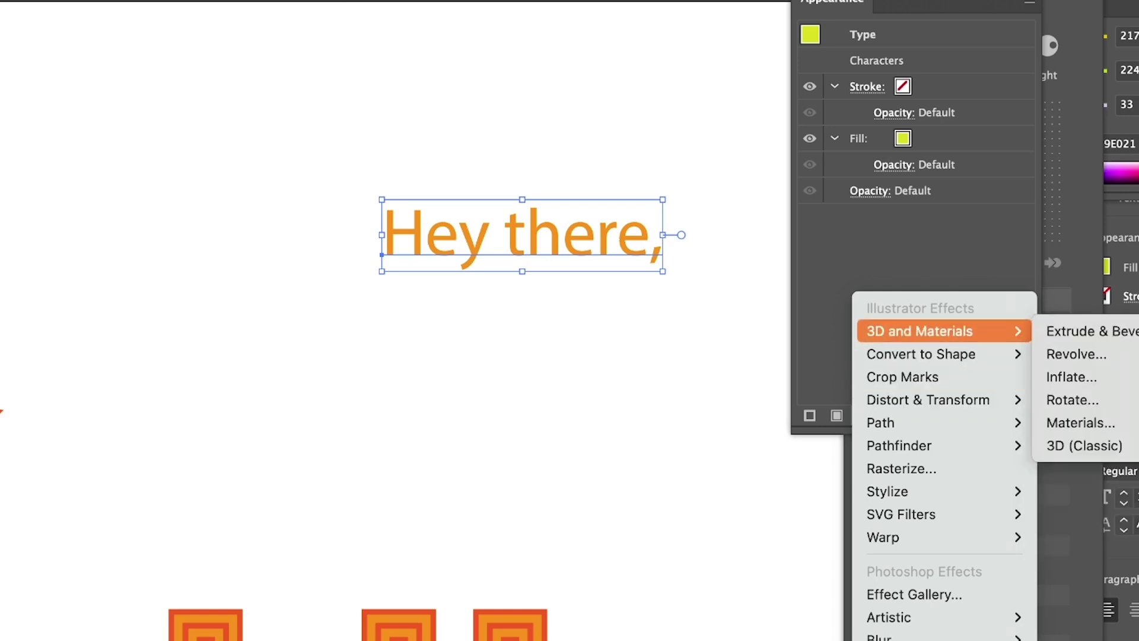
{"action": "left_click", "coordinate": [1071, 376]}
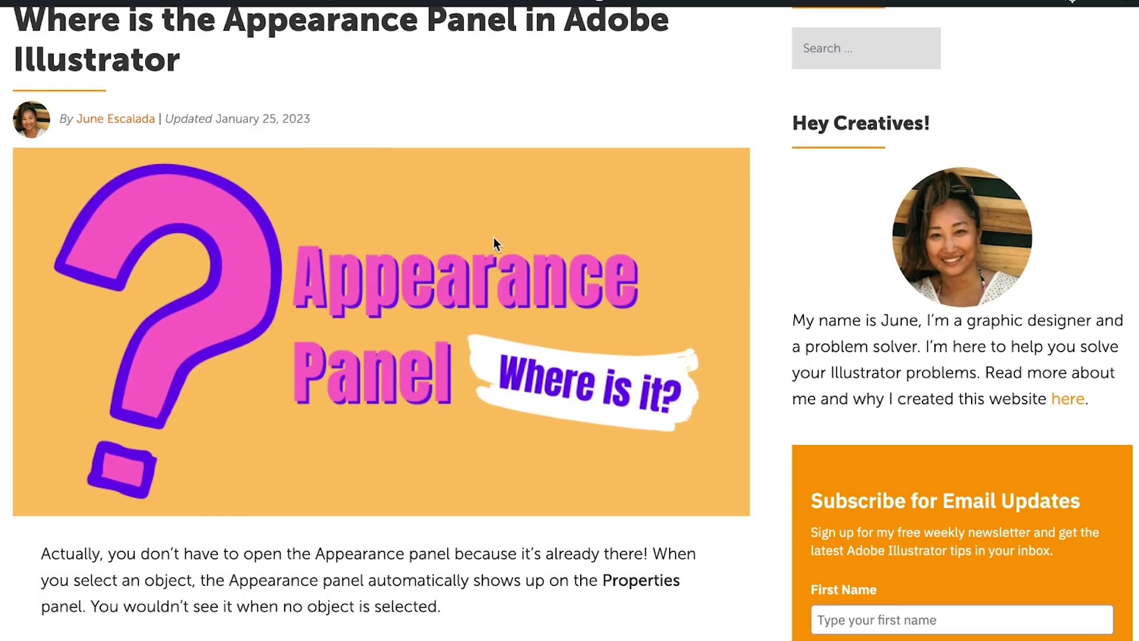
Step: Read through the web article on where to find the Appearance panel in Illustrator and how to use it
{"action": "scroll", "coordinate": [493, 238], "scroll_direction": "up", "scroll_amount": 1}
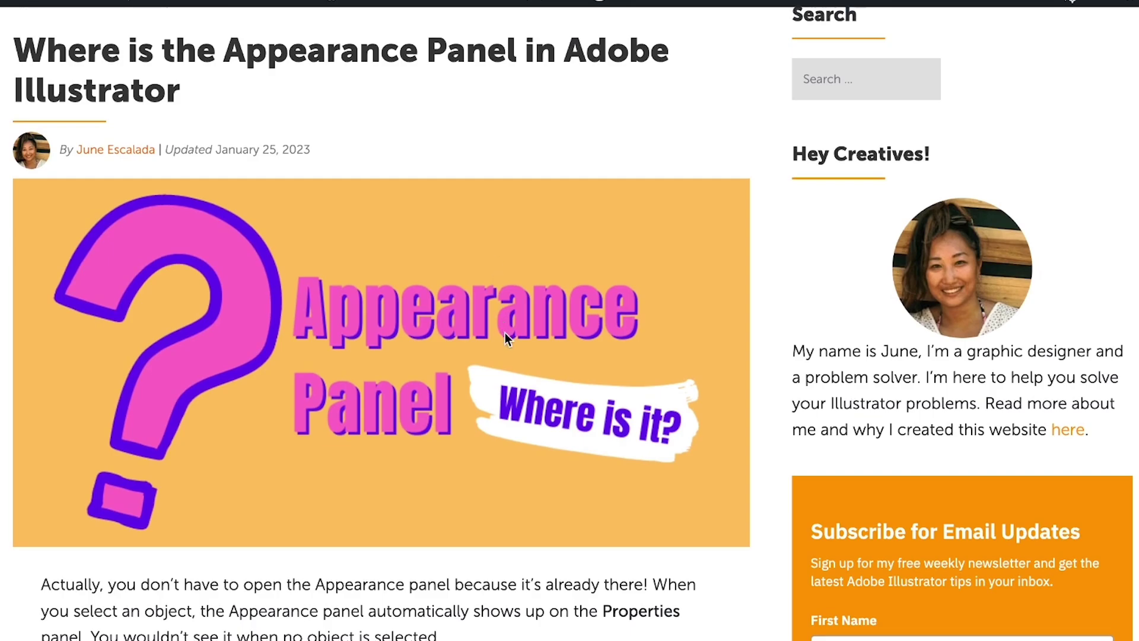
{"action": "scroll", "coordinate": [505, 333], "scroll_direction": "down", "scroll_amount": 10}
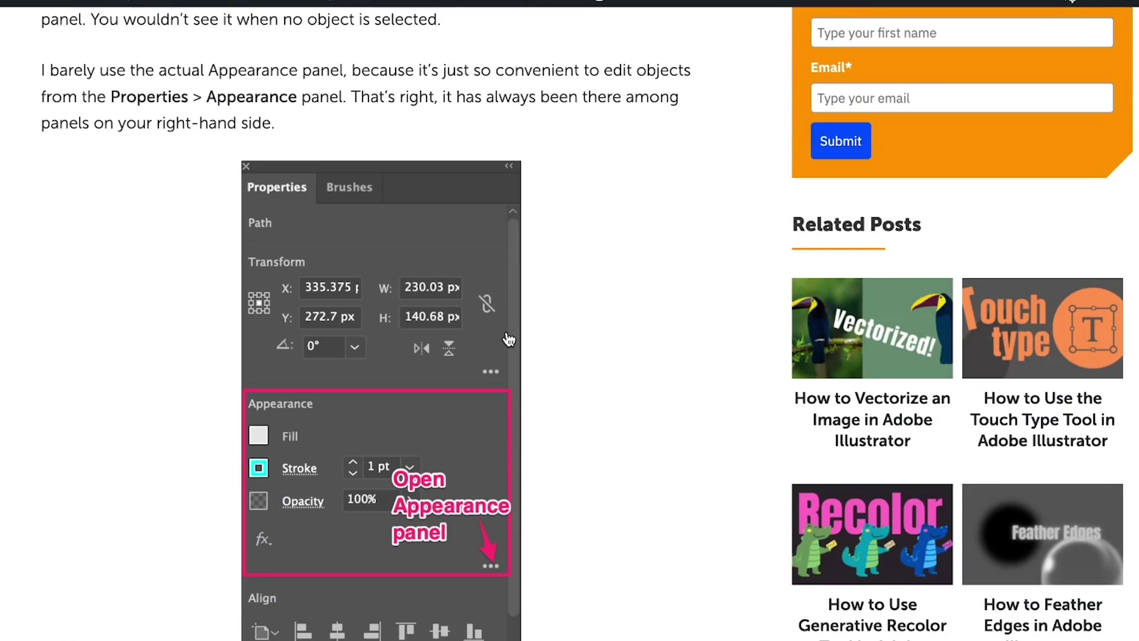
{"action": "scroll", "coordinate": [508, 339], "scroll_direction": "down", "scroll_amount": 5}
{"action": "scroll", "coordinate": [509, 339], "scroll_direction": "down", "scroll_amount": 7}
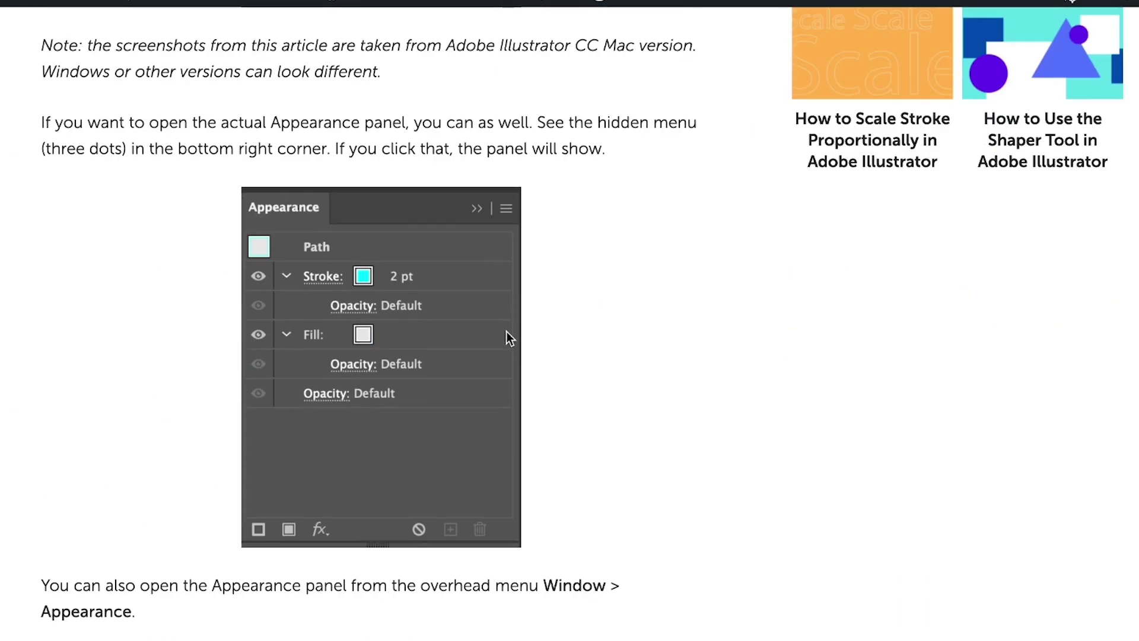
{"action": "scroll", "coordinate": [509, 337], "scroll_direction": "down", "scroll_amount": 4}
{"action": "scroll", "coordinate": [507, 332], "scroll_direction": "down", "scroll_amount": 5}
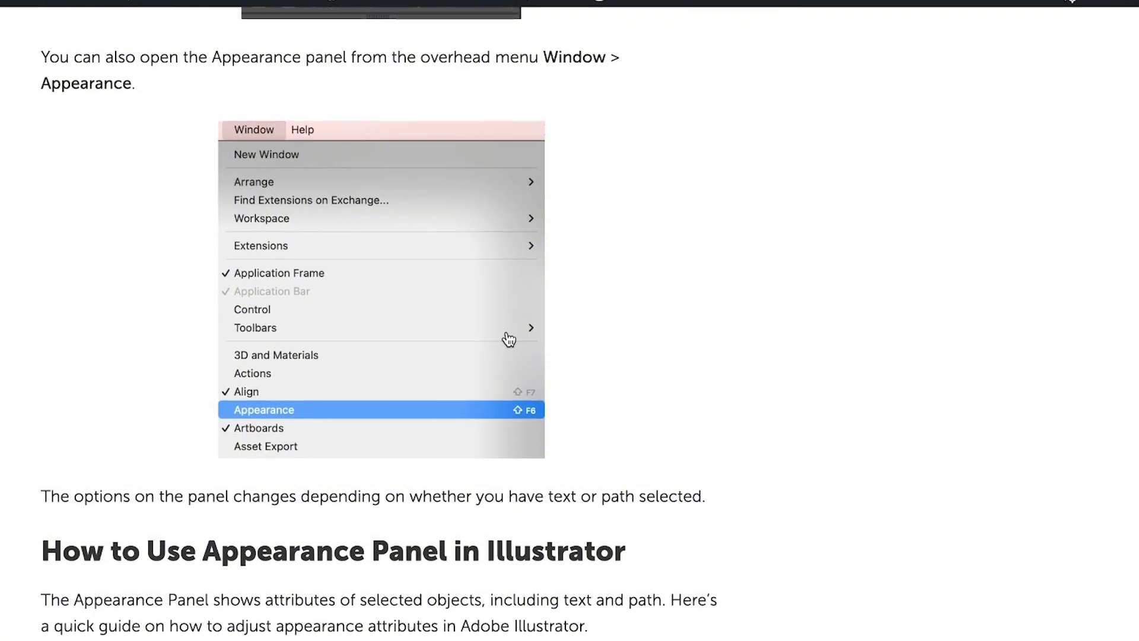
{"action": "scroll", "coordinate": [509, 339], "scroll_direction": "down", "scroll_amount": 13}
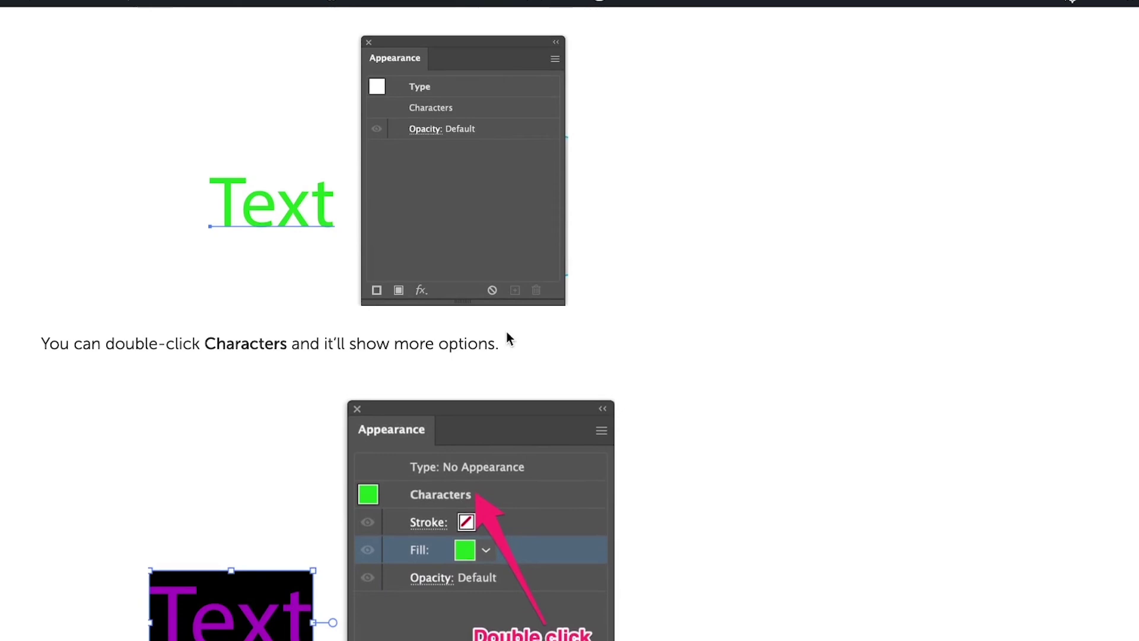
{"action": "scroll", "coordinate": [650, 551], "scroll_direction": "down", "scroll_amount": 4}
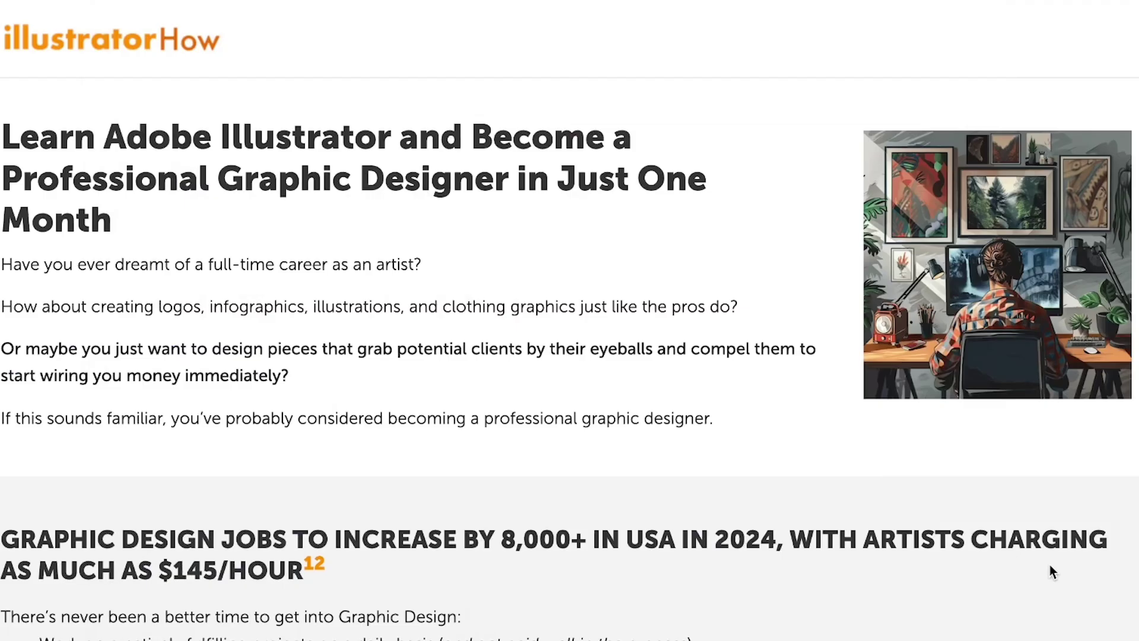
Step: Look through the 30-Day Graphic Designer Pro course page, from the introduction and video lessons to the private mentoring community section
{"action": "scroll", "coordinate": [1049, 567], "scroll_direction": "down", "scroll_amount": 1}
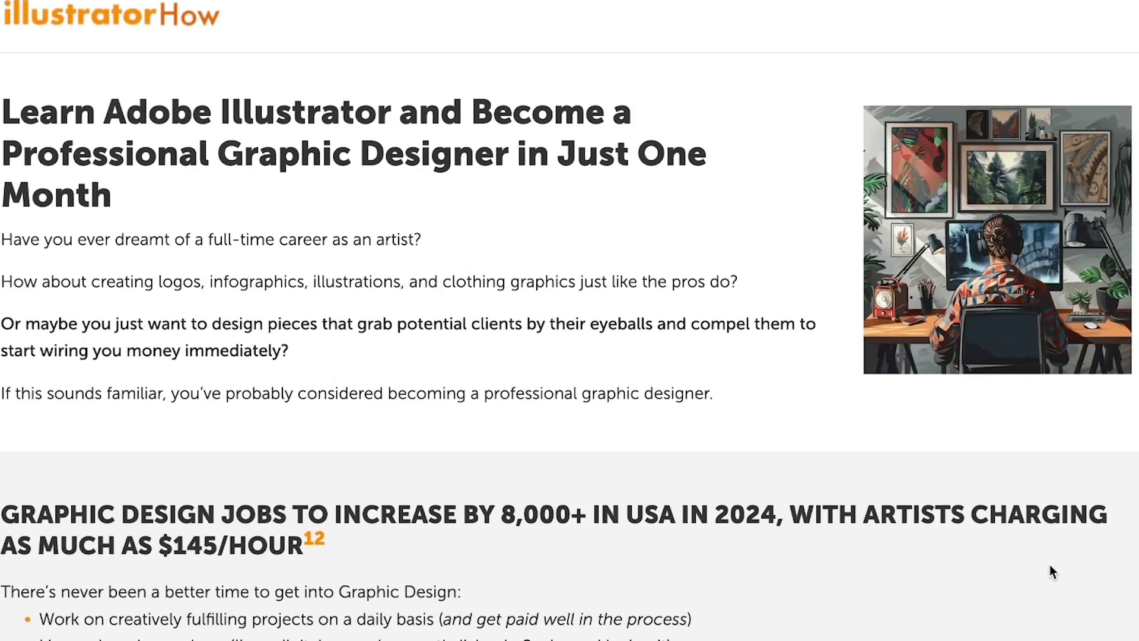
{"action": "scroll", "coordinate": [1049, 566], "scroll_direction": "down", "scroll_amount": 2}
{"action": "scroll", "coordinate": [1049, 567], "scroll_direction": "down", "scroll_amount": 6}
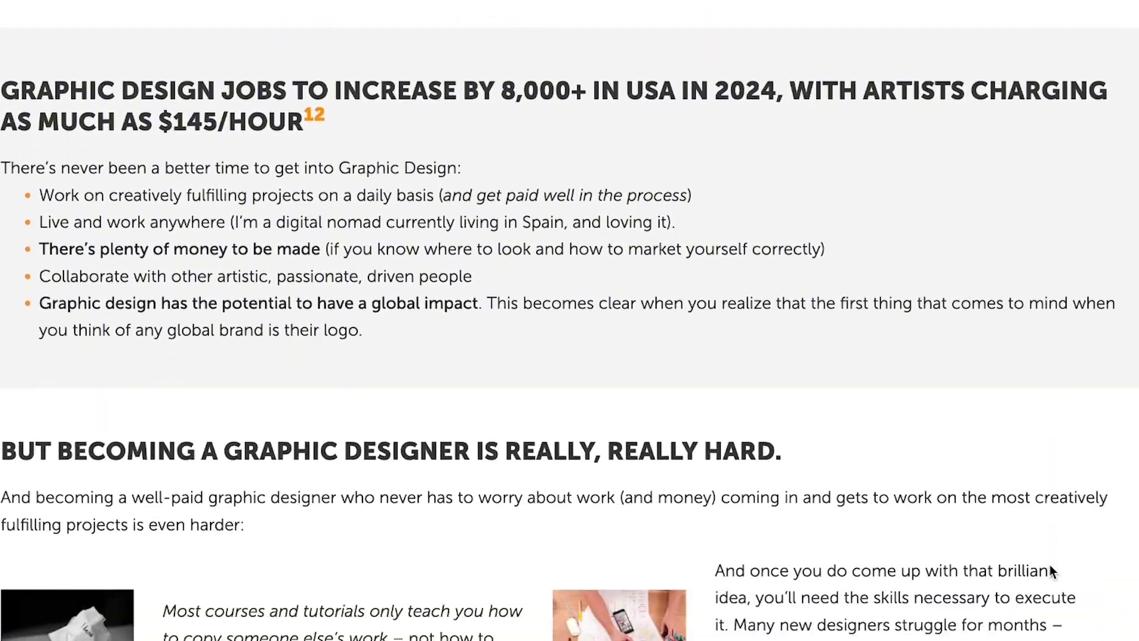
{"action": "scroll", "coordinate": [1049, 565], "scroll_direction": "down", "scroll_amount": 19}
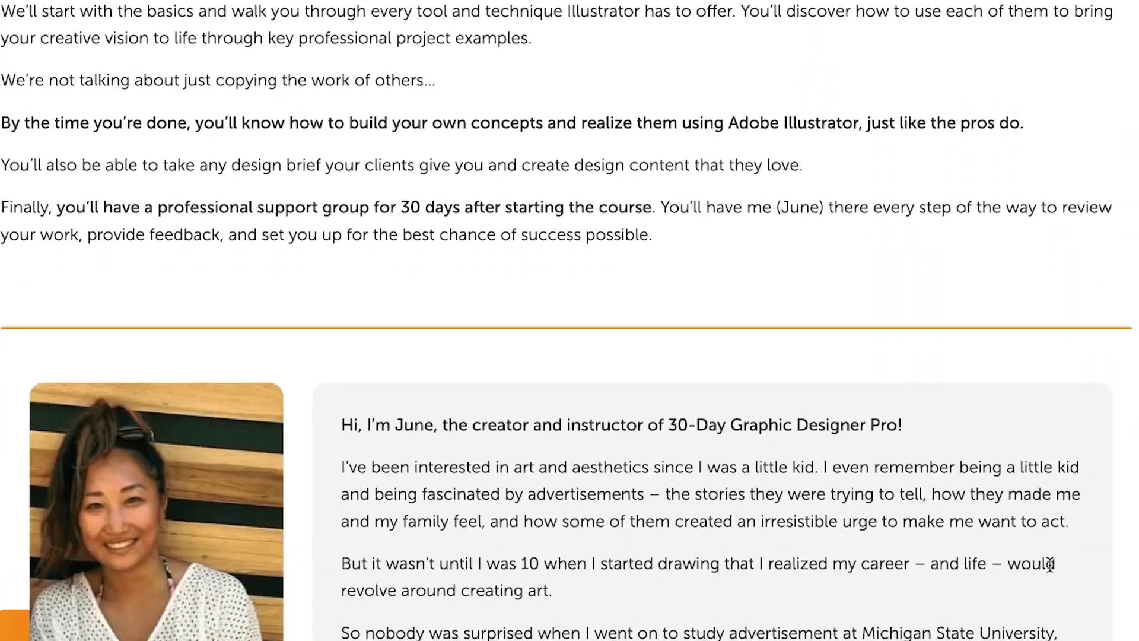
{"action": "scroll", "coordinate": [1048, 564], "scroll_direction": "down", "scroll_amount": 13}
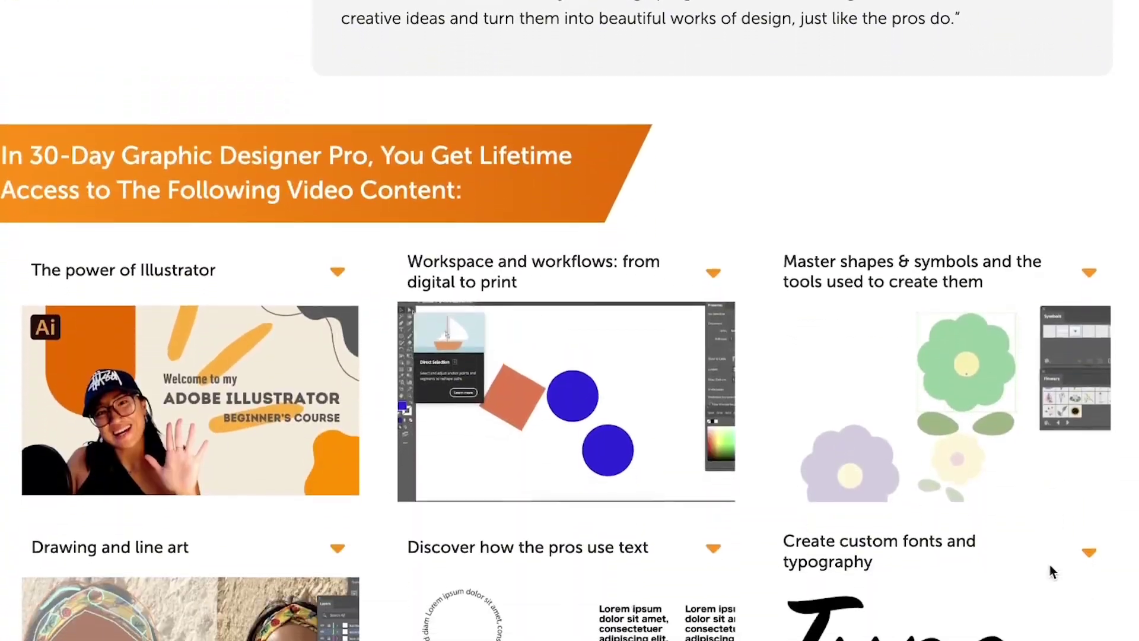
{"action": "scroll", "coordinate": [1052, 572], "scroll_direction": "down", "scroll_amount": 5}
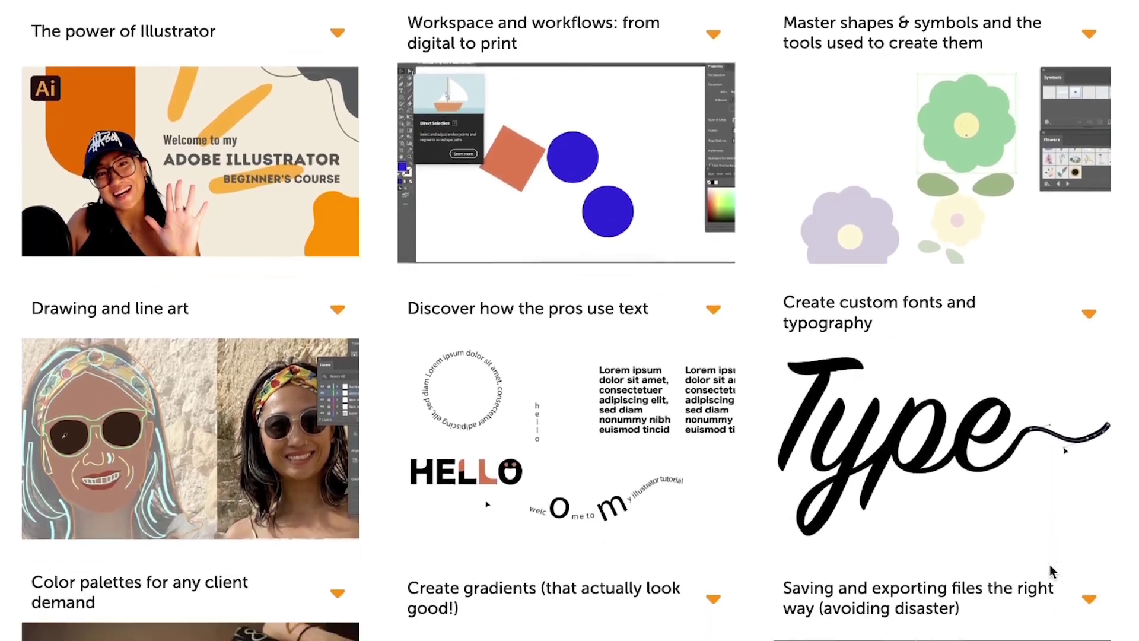
{"action": "scroll", "coordinate": [1052, 573], "scroll_direction": "down", "scroll_amount": 11}
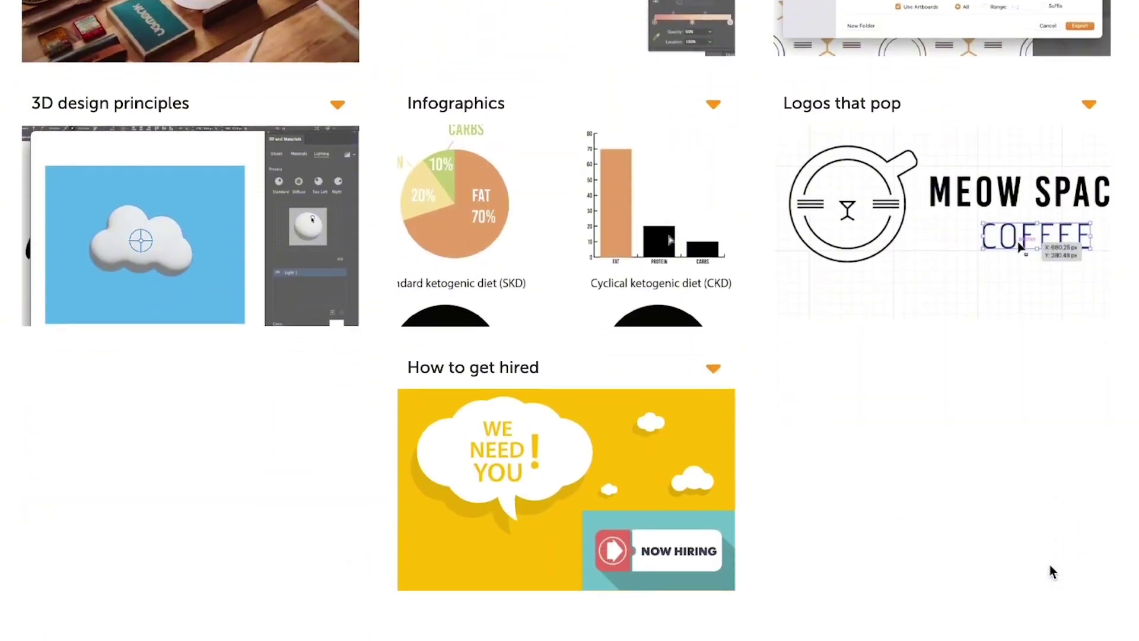
{"action": "scroll", "coordinate": [1052, 572], "scroll_direction": "down", "scroll_amount": 6}
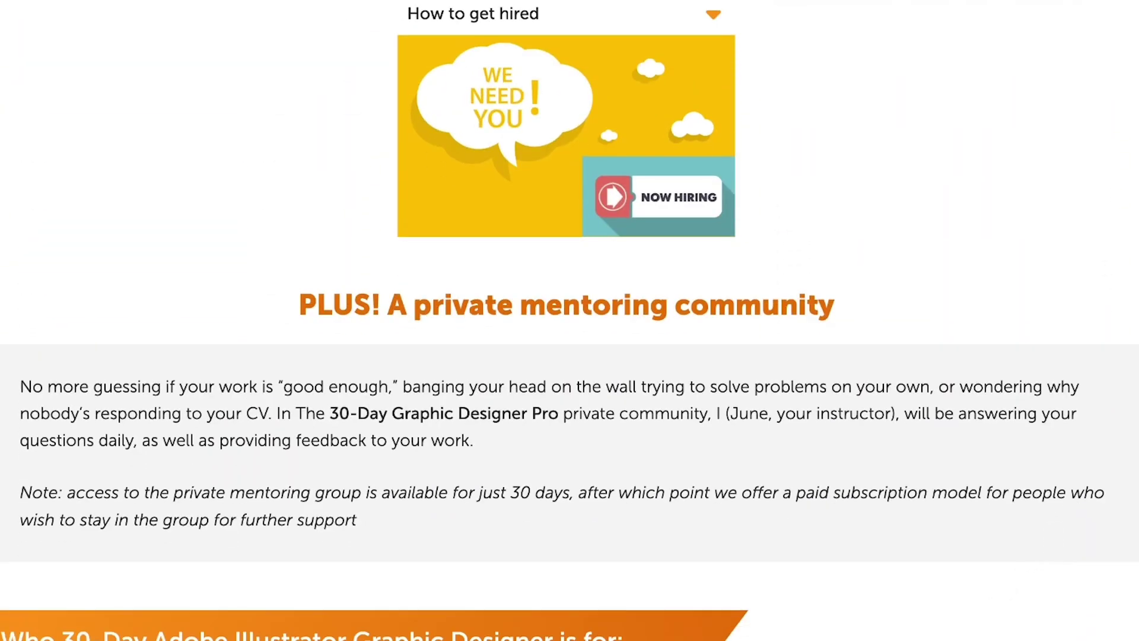